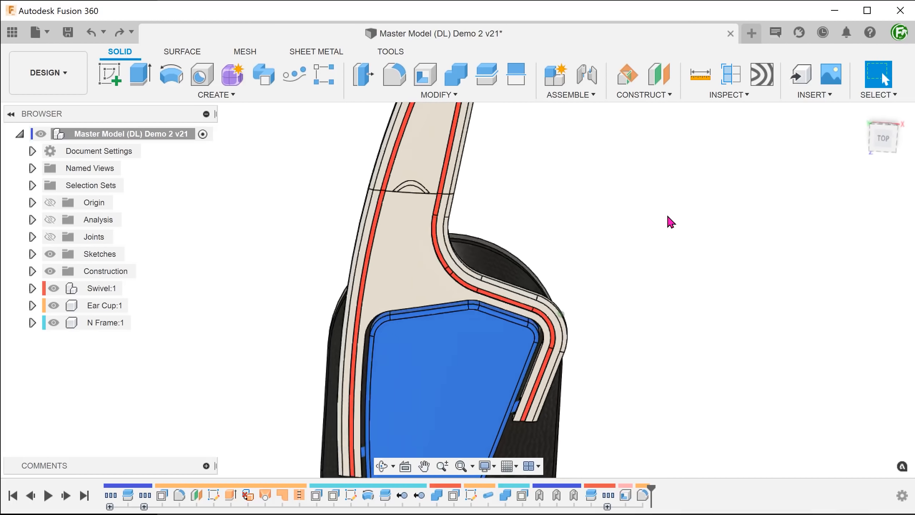
# Activate the Swivel component, switch to the N Frame component, and return to the top-level assembly.
pyautogui.click(132, 288)
pyautogui.click(204, 265)
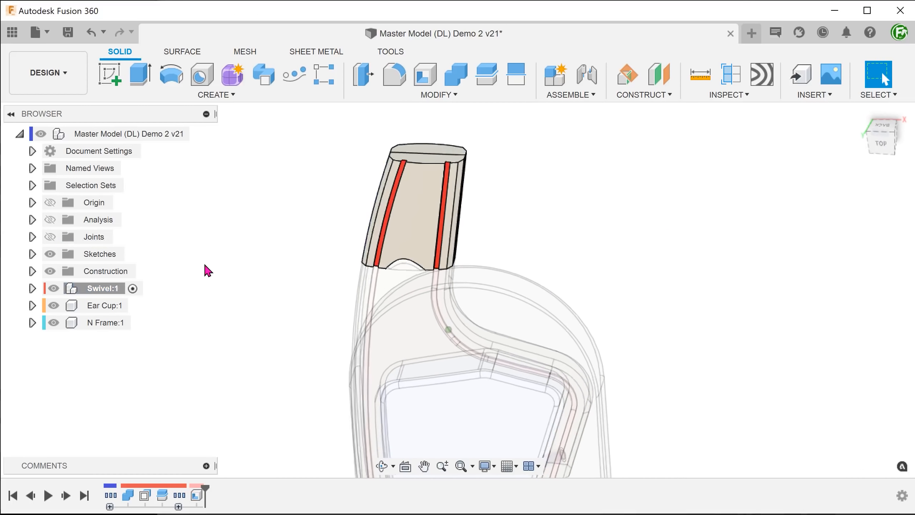
pyautogui.click(138, 323)
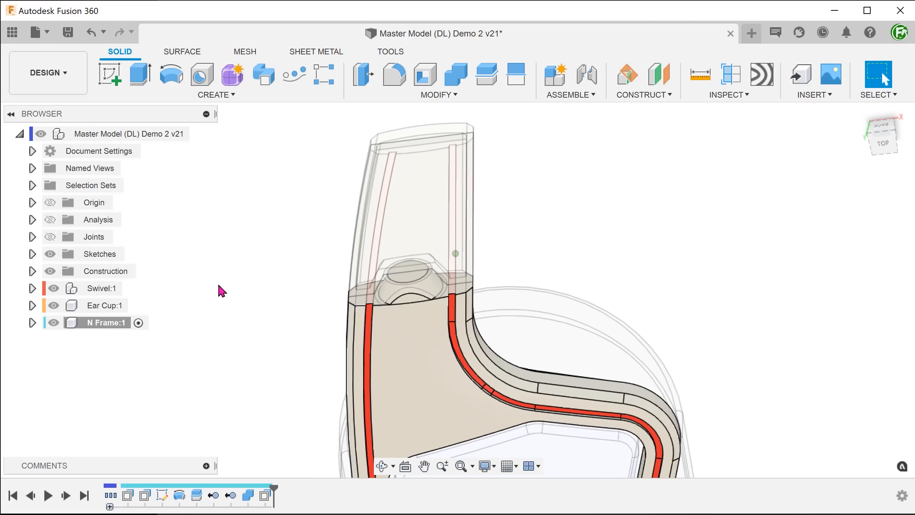
pyautogui.click(202, 134)
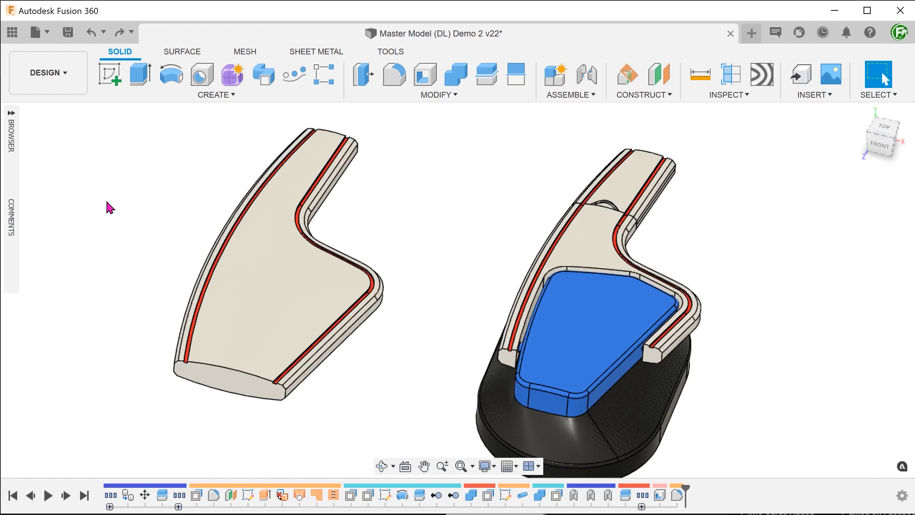
# Examine the master model body beside the finished headphone assembly, including the red groove running across the joint between swivel and frame.
pyautogui.keyDown('shift'); pyautogui.moveTo(109, 208); pyautogui.dragTo(610, 239, button='middle'); pyautogui.keyUp('shift')
pyautogui.moveTo(609, 239); pyautogui.dragTo(565, 252)
pyautogui.hotkey('ctrl', 'z')
pyautogui.keyDown('shift'); pyautogui.moveTo(224, 265); pyautogui.dragTo(76, 299, button='middle'); pyautogui.keyUp('shift')
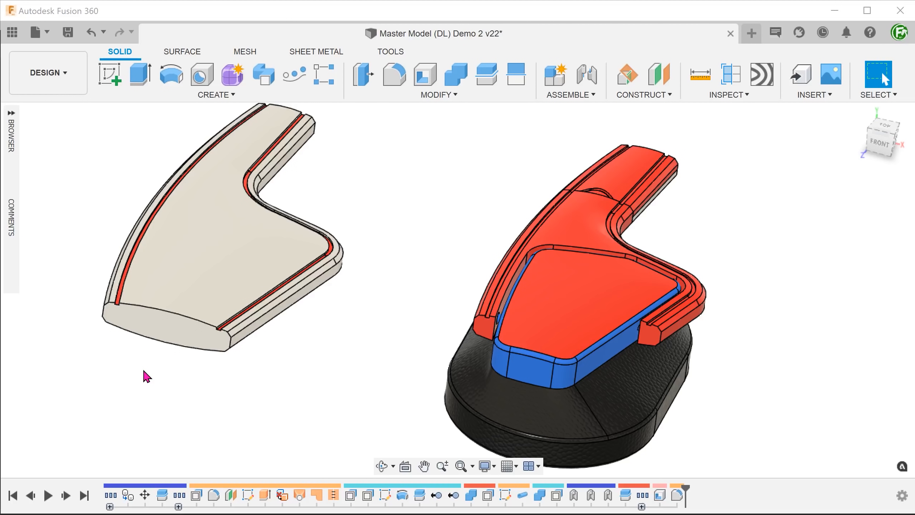
pyautogui.click(143, 371)
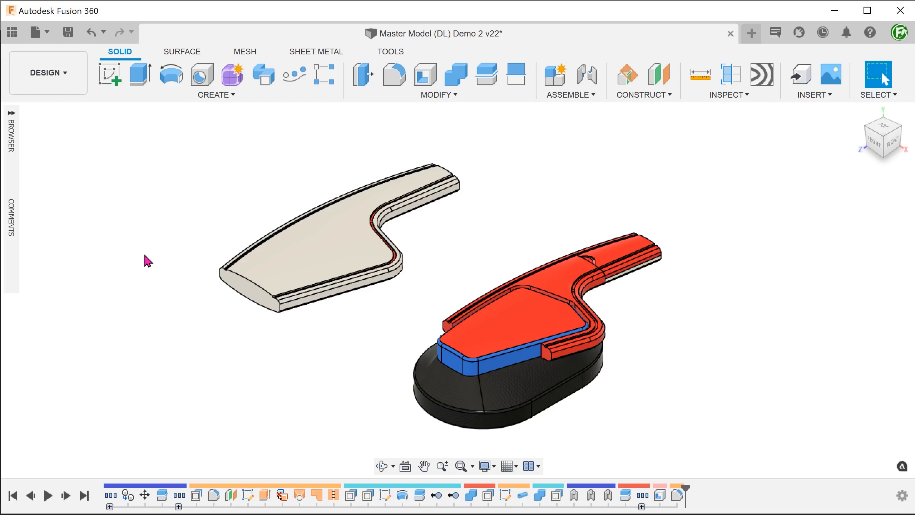
pyautogui.hotkey('ctrl', 'z')
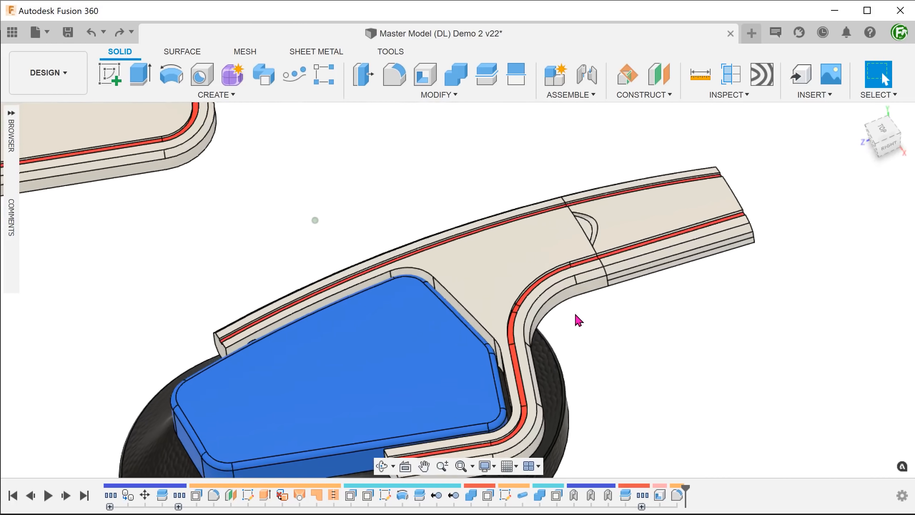
pyautogui.click(579, 283)
pyautogui.click(627, 261)
pyautogui.click(650, 308)
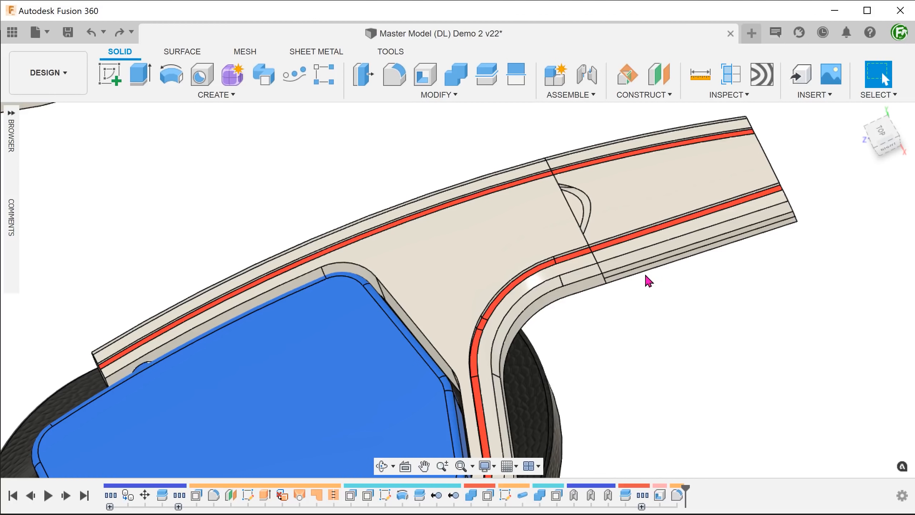
pyautogui.click(621, 240)
pyautogui.click(584, 258)
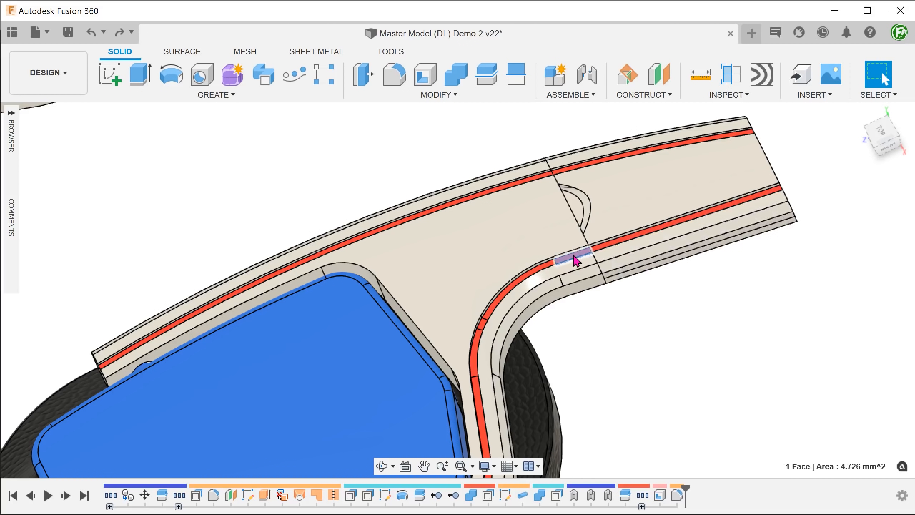
pyautogui.click(450, 155)
pyautogui.click(582, 175)
pyautogui.click(520, 183)
pyautogui.click(257, 168)
pyautogui.keyDown('shift'); pyautogui.moveTo(257, 169); pyautogui.dragTo(204, 255, button='middle'); pyautogui.keyUp('shift')
pyautogui.click(203, 255)
pyautogui.keyDown('shift'); pyautogui.moveTo(200, 290); pyautogui.dragTo(190, 266, button='middle'); pyautogui.keyUp('shift')
pyautogui.scroll(-5, 186, 288)
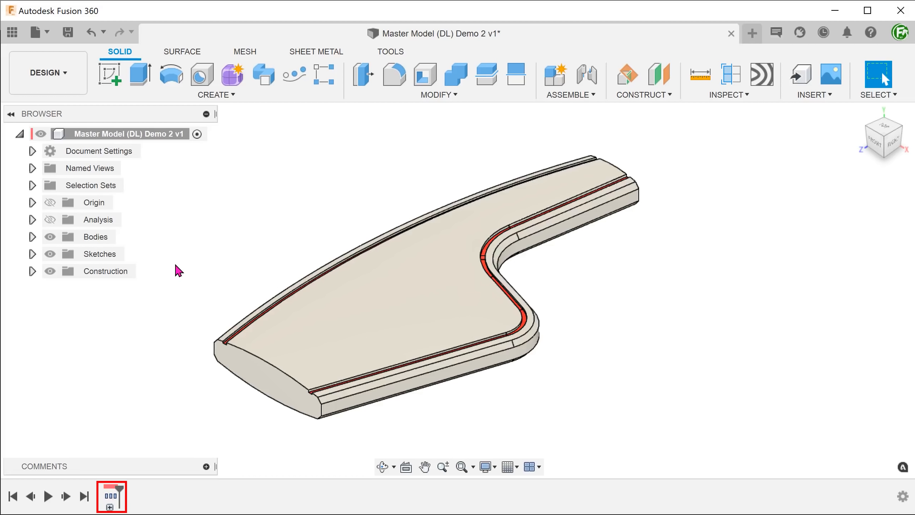
# Review the grouped timeline features and the Master Model Body, then collapse the body and sketch lists.
pyautogui.click(109, 507)
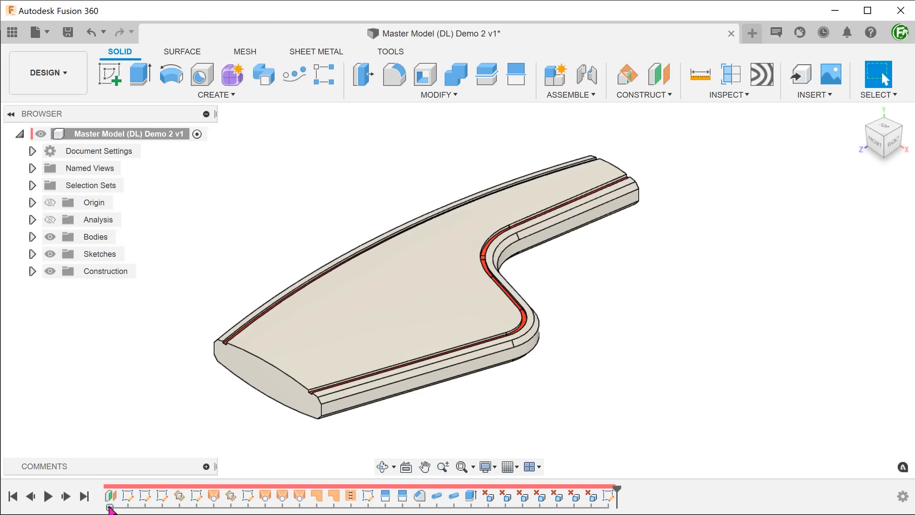
pyautogui.click(109, 507)
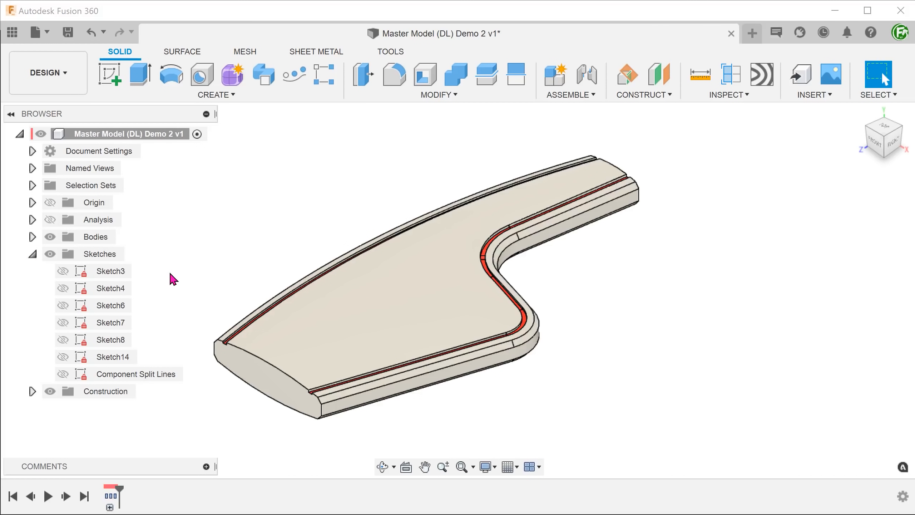
pyautogui.click(32, 237)
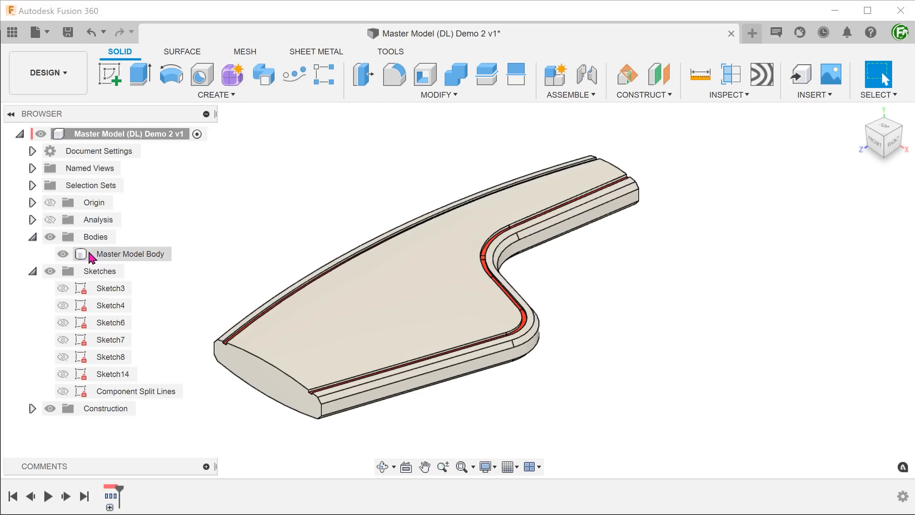
pyautogui.click(120, 257)
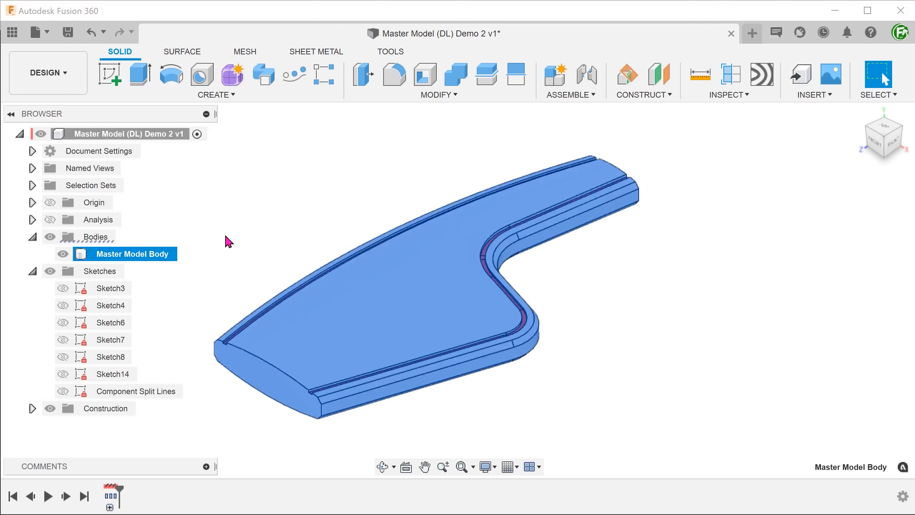
pyautogui.click(229, 242)
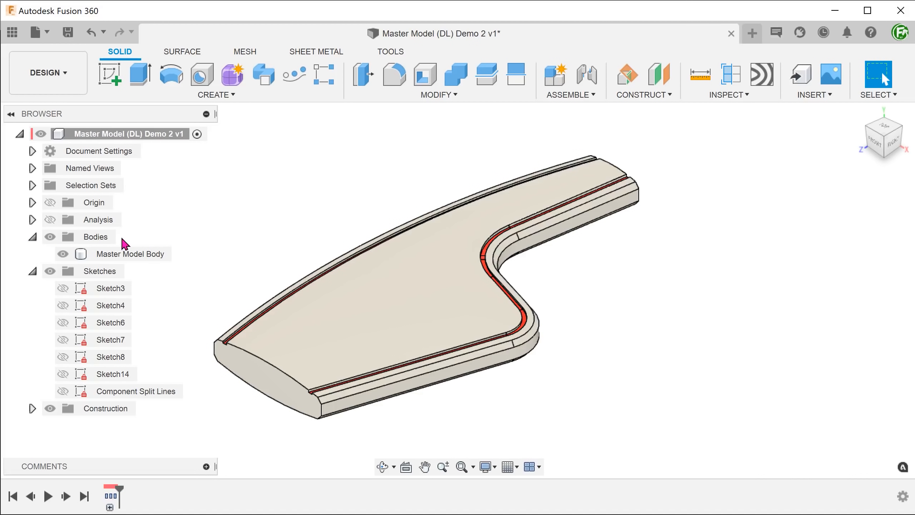
pyautogui.click(33, 237)
pyautogui.click(32, 254)
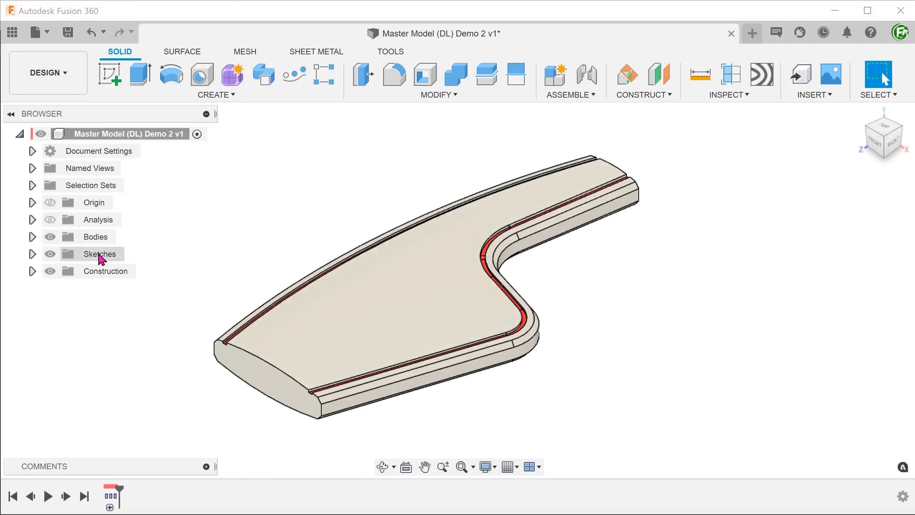
# Show the Component Split Lines sketch and check its straight line and ear cup outline from the top view.
pyautogui.click(32, 255)
pyautogui.click(63, 374)
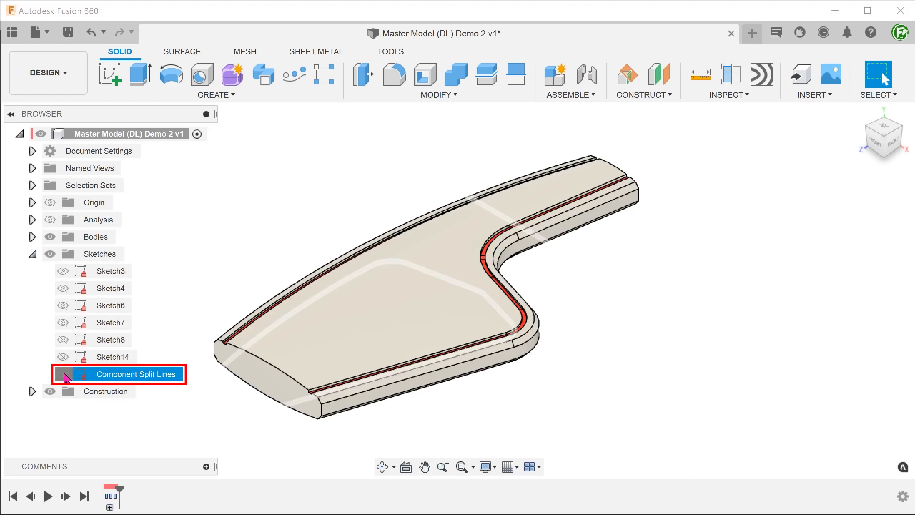
pyautogui.moveTo(251, 225)
pyautogui.keyDown('shift'); pyautogui.mouseDown(button='middle')
pyautogui.moveTo(374, 224)
pyautogui.moveTo(425, 249)
pyautogui.mouseUp(button='middle'); pyautogui.keyUp('shift')
pyautogui.click(883, 138)
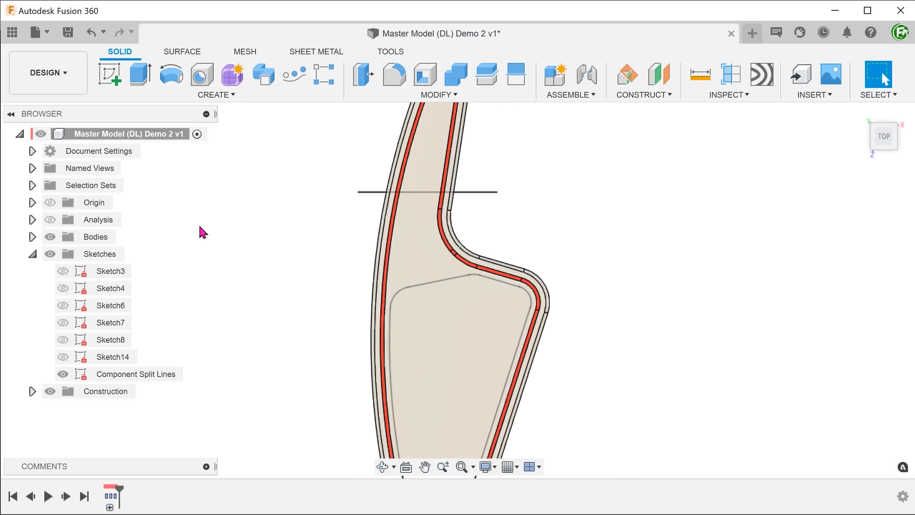
pyautogui.scroll(-1, 215, 231)
pyautogui.moveTo(252, 245); pyautogui.dragTo(197, 222, button='middle')
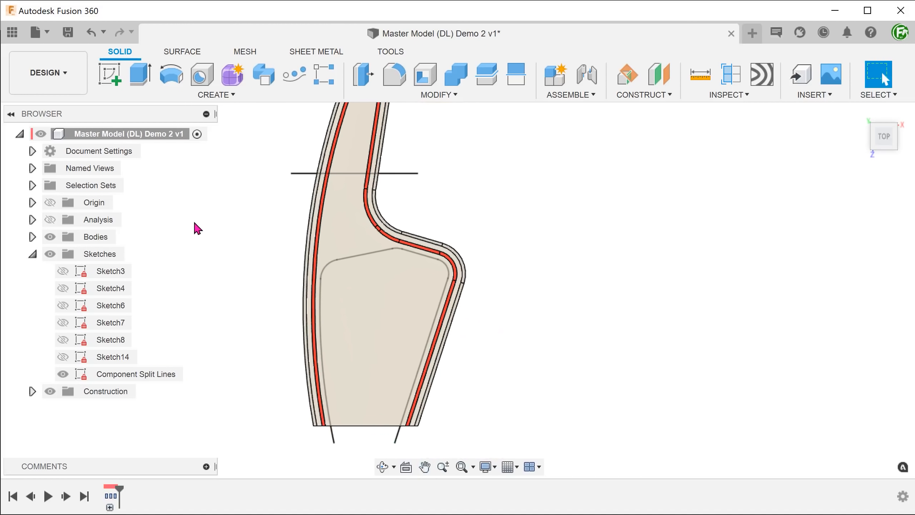
pyautogui.click(298, 173)
pyautogui.doubleClick(320, 290)
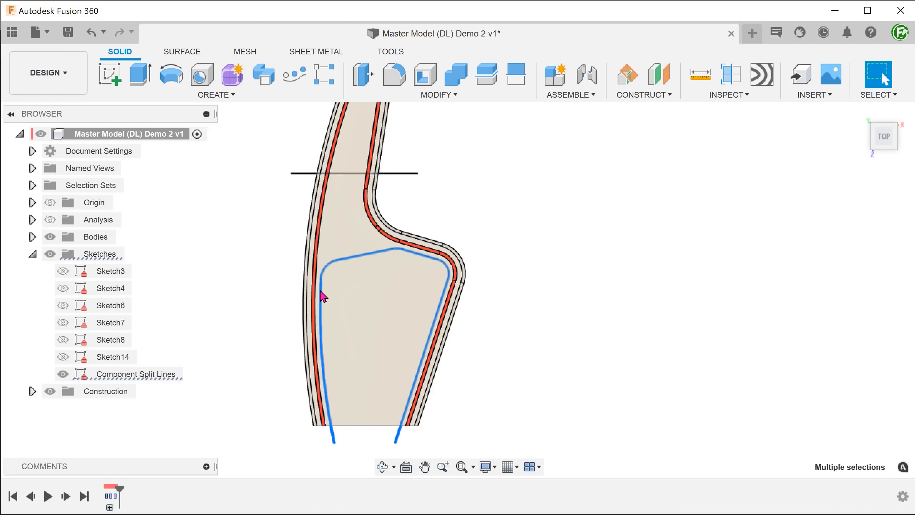
pyautogui.click(217, 285)
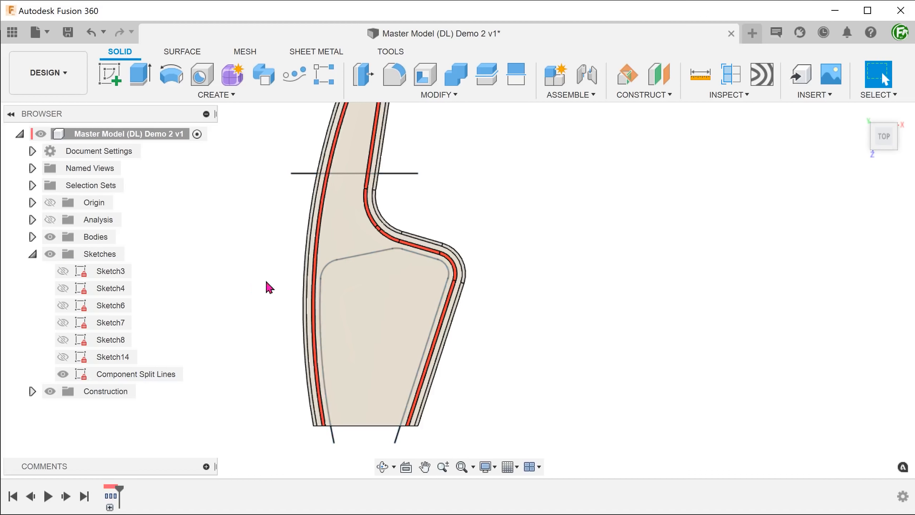
# Split the Master Model Body with the straight line and ear cup outline from Component Split Lines, without extending the splitting tools.
pyautogui.click(479, 95)
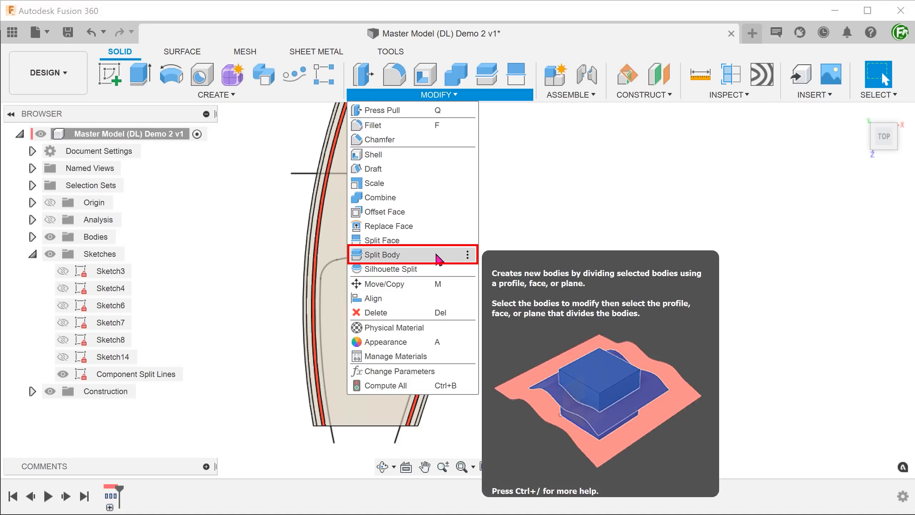
pyautogui.click(438, 255)
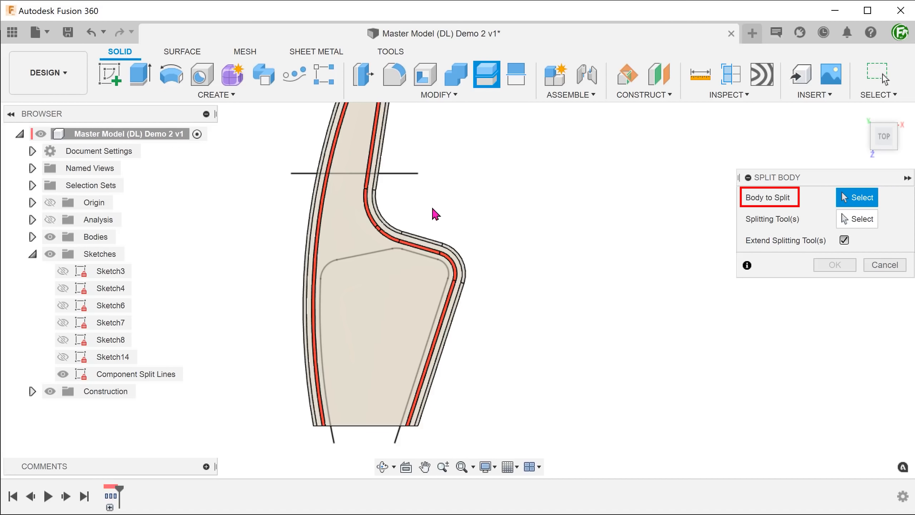
pyautogui.click(340, 209)
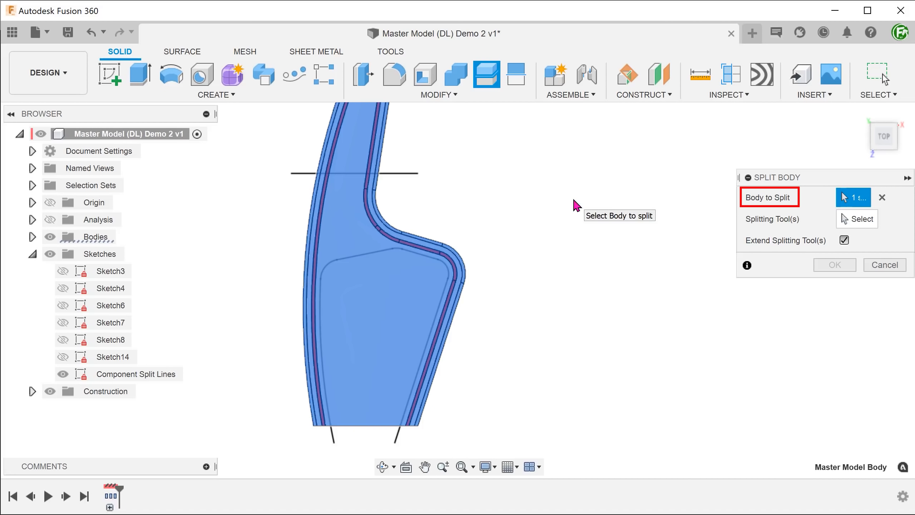
pyautogui.click(861, 226)
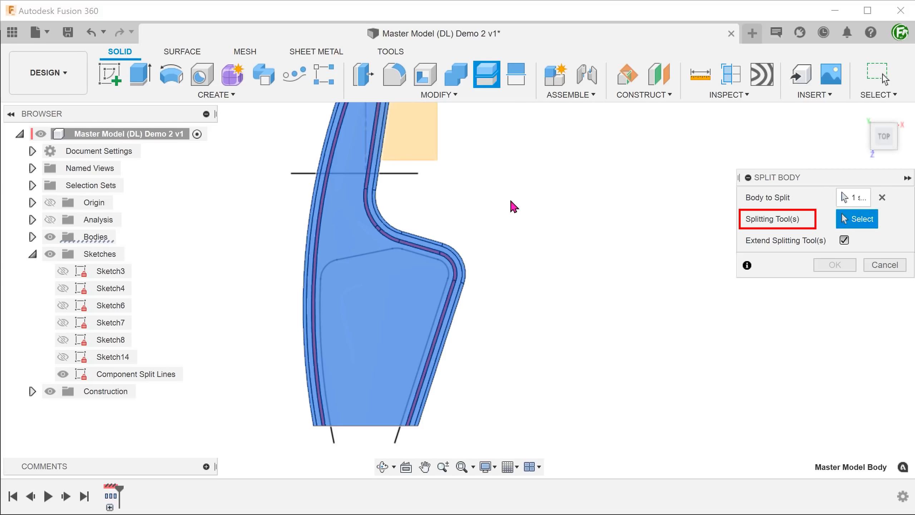
pyautogui.click(406, 180)
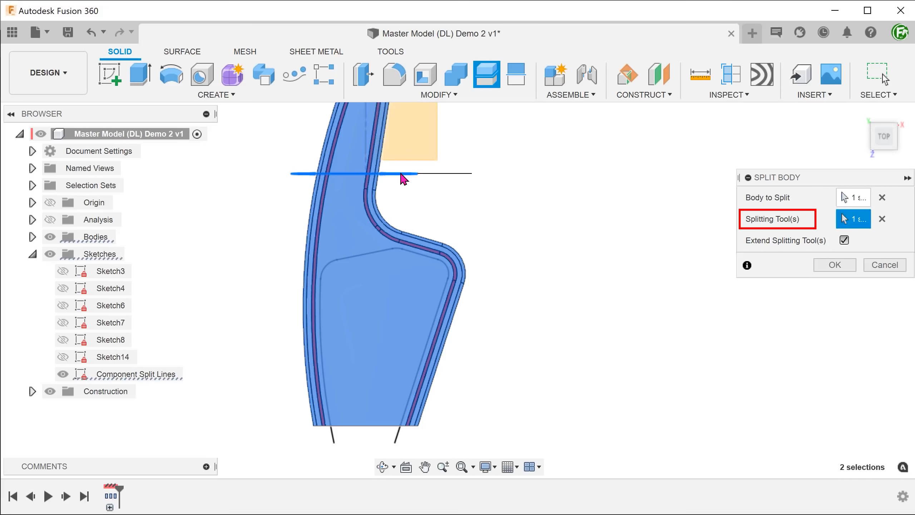
pyautogui.click(369, 254)
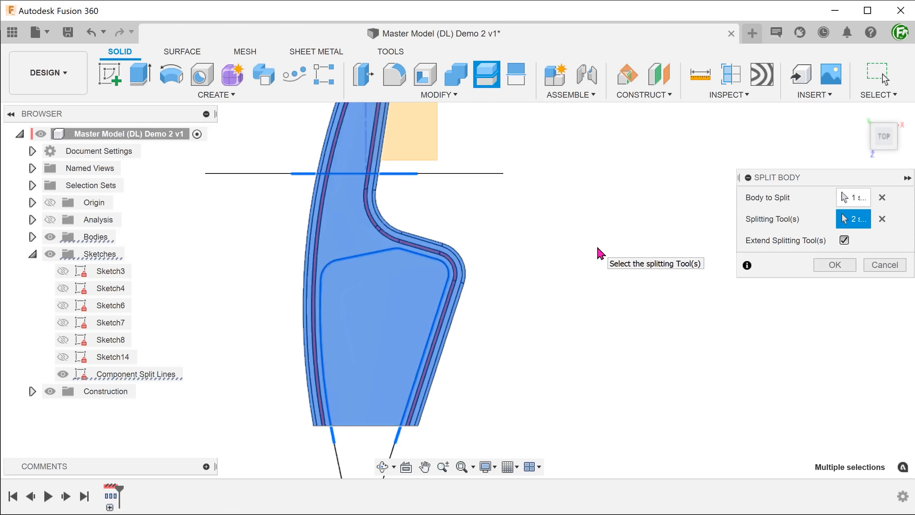
pyautogui.press('F6')
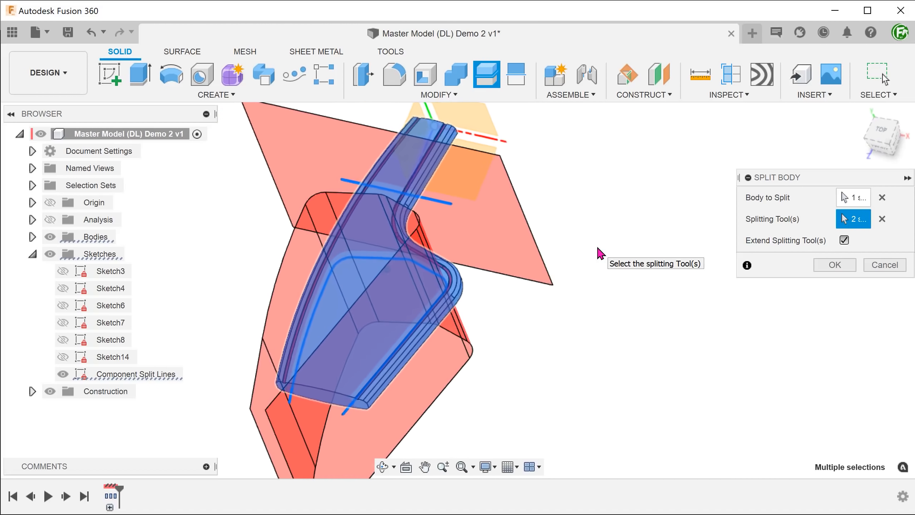
pyautogui.click(844, 240)
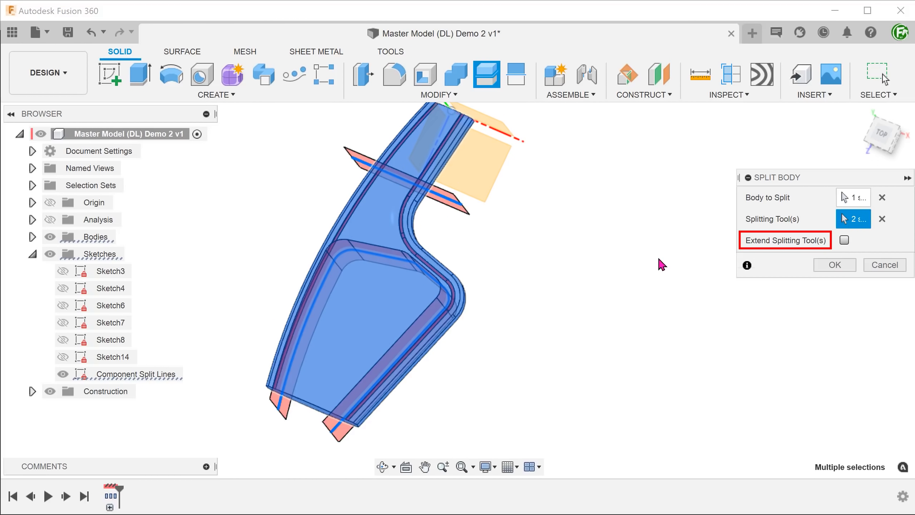
pyautogui.click(834, 264)
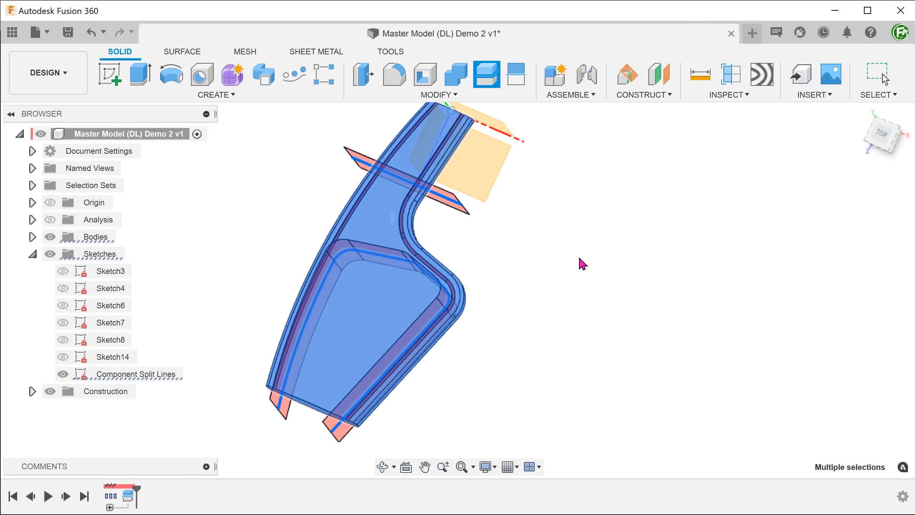
# List the split bodies and rename the upper arm body as Swivel.
pyautogui.click(32, 237)
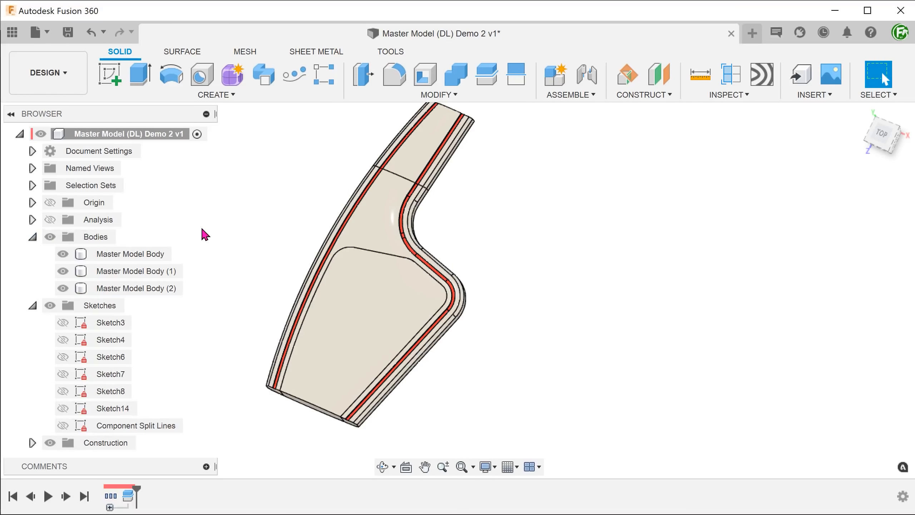
pyautogui.click(229, 238)
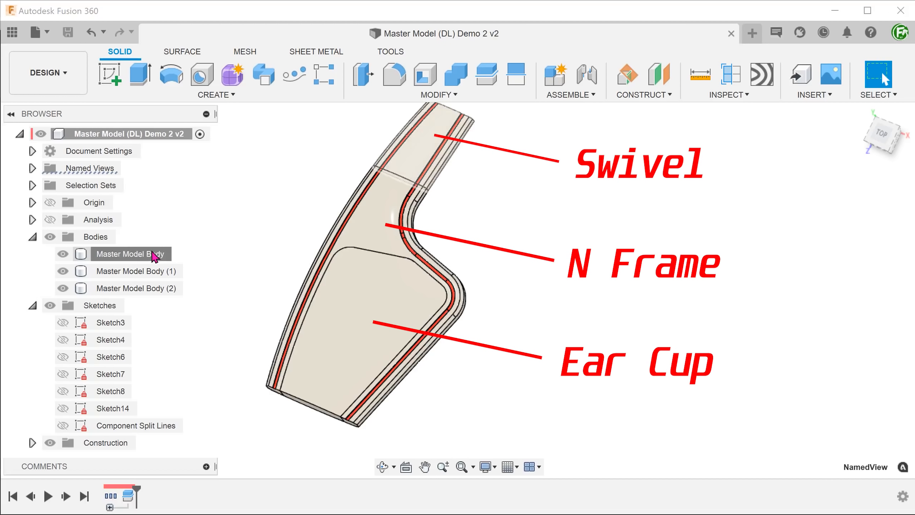
pyautogui.doubleClick(136, 254)
pyautogui.write('Swivel')
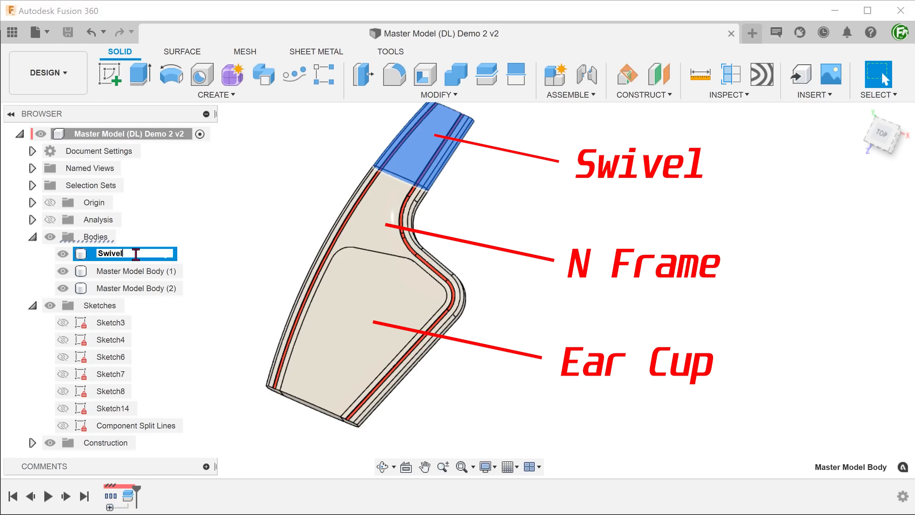
pyautogui.press('Return')
# Rename Master Model Body (1) as Ear Cup and Master Model Body (2) as N Frame, and collapse the sketch list.
pyautogui.doubleClick(135, 270)
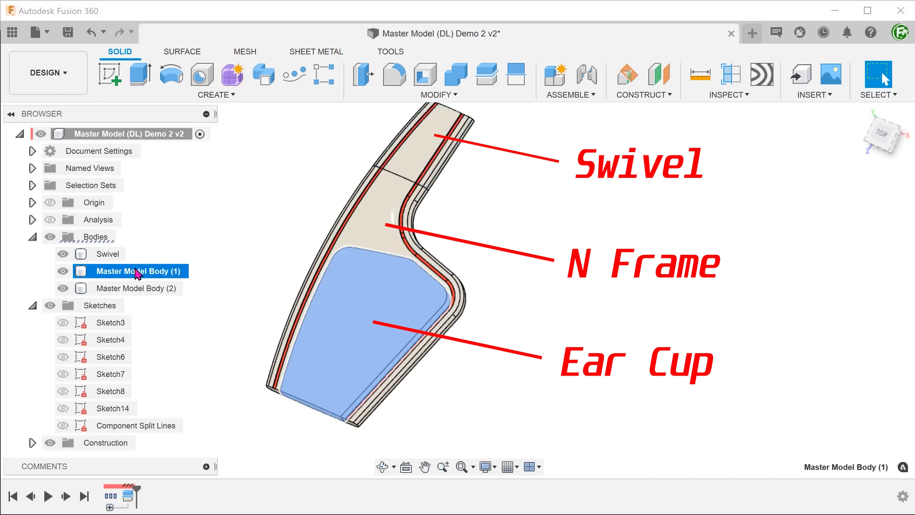
pyautogui.write('Ear Cup')
pyautogui.press('Return')
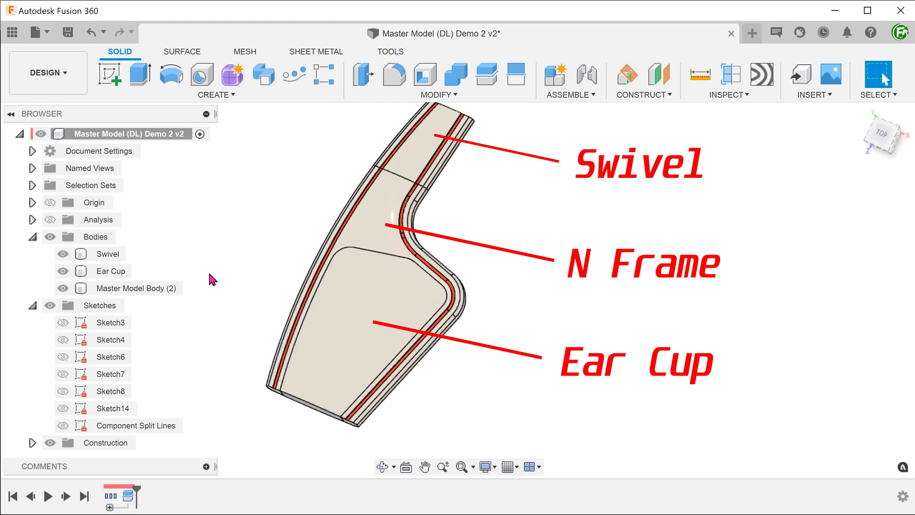
pyautogui.doubleClick(154, 287)
pyautogui.write('N Frame')
pyautogui.press('Return')
pyautogui.press('Escape')
pyautogui.click(32, 305)
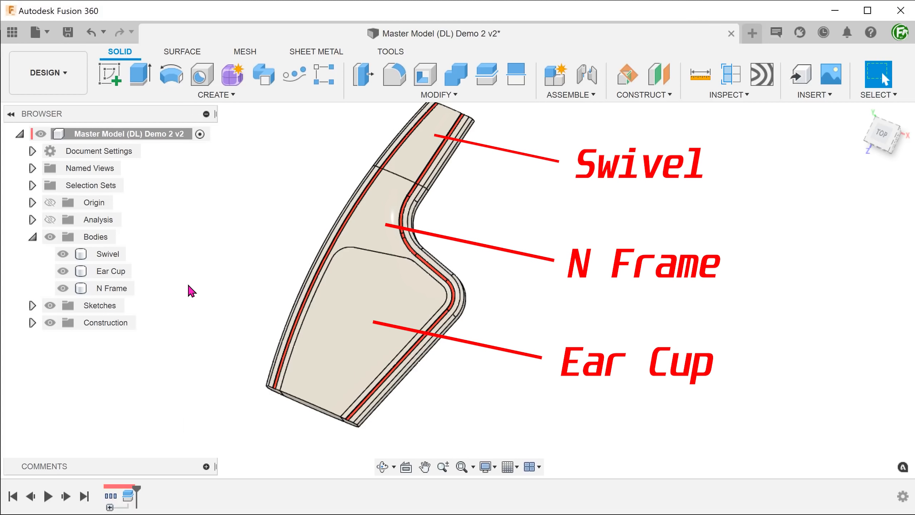
# Save the design and create components from the Swivel, Ear Cup and N Frame bodies.
pyautogui.hotkey('ctrl', 's')
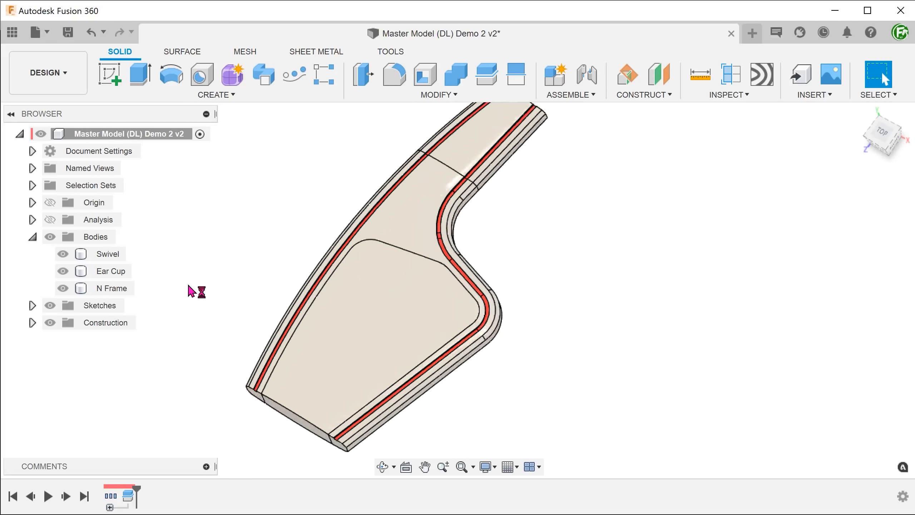
pyautogui.click(113, 254)
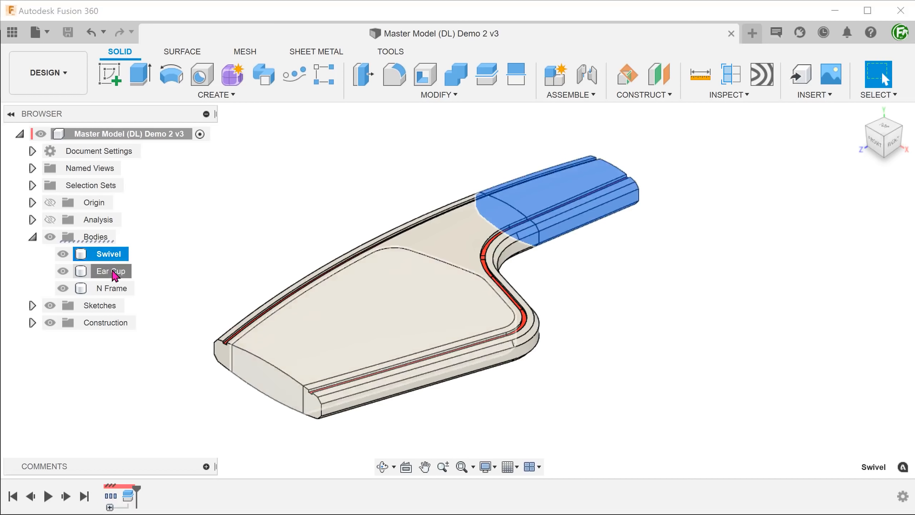
pyautogui.keyDown('ctrl'); pyautogui.click(113, 271); pyautogui.keyUp('ctrl')
pyautogui.keyDown('ctrl'); pyautogui.click(114, 288); pyautogui.keyUp('ctrl')
pyautogui.rightClick(116, 294)
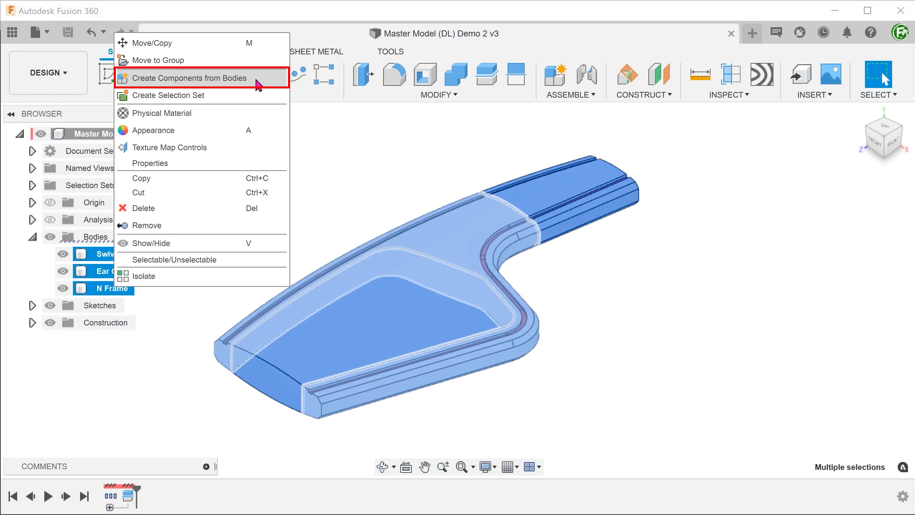
pyautogui.click(258, 85)
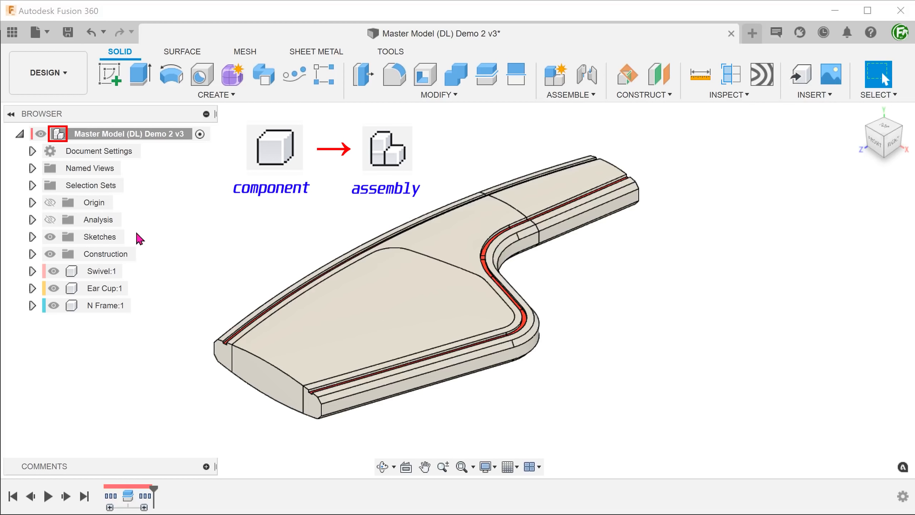
# Examine which body the Swivel, Ear Cup and N Frame components each contain, and collapse their contents again.
pyautogui.click(32, 271)
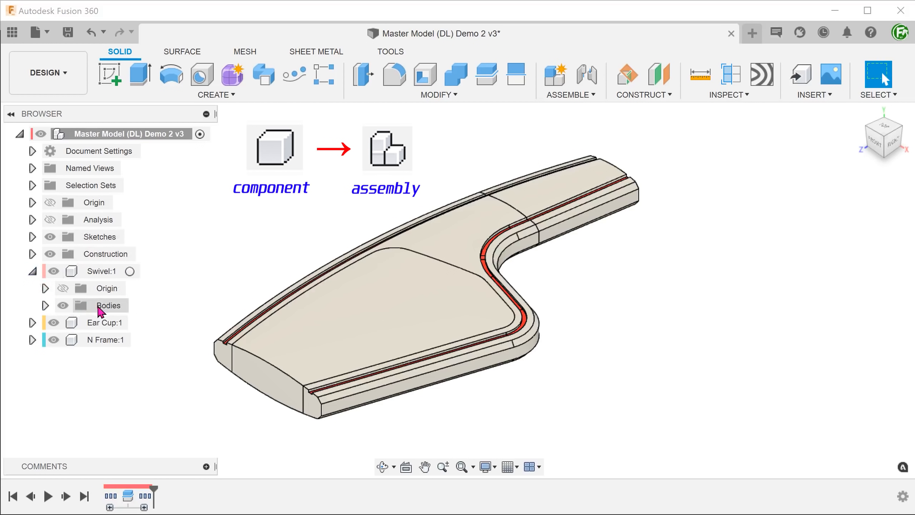
pyautogui.click(45, 305)
pyautogui.click(116, 327)
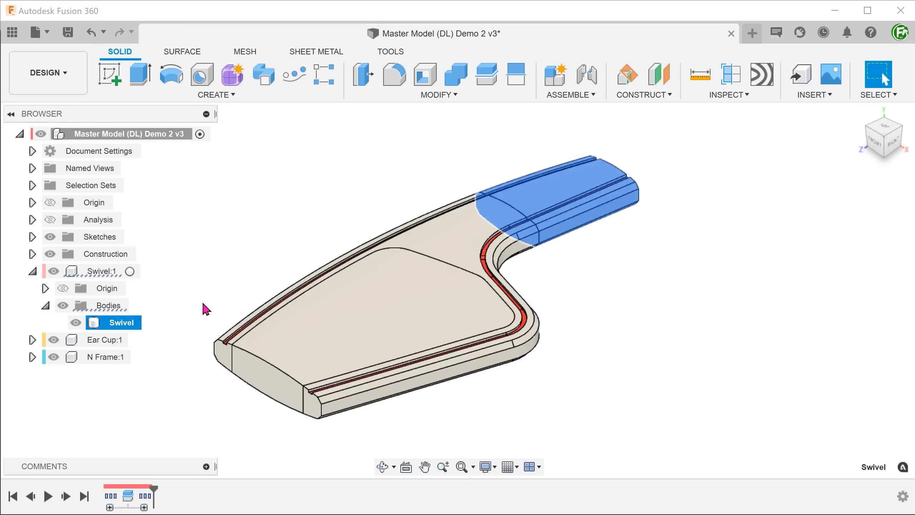
pyautogui.click(196, 313)
pyautogui.click(32, 340)
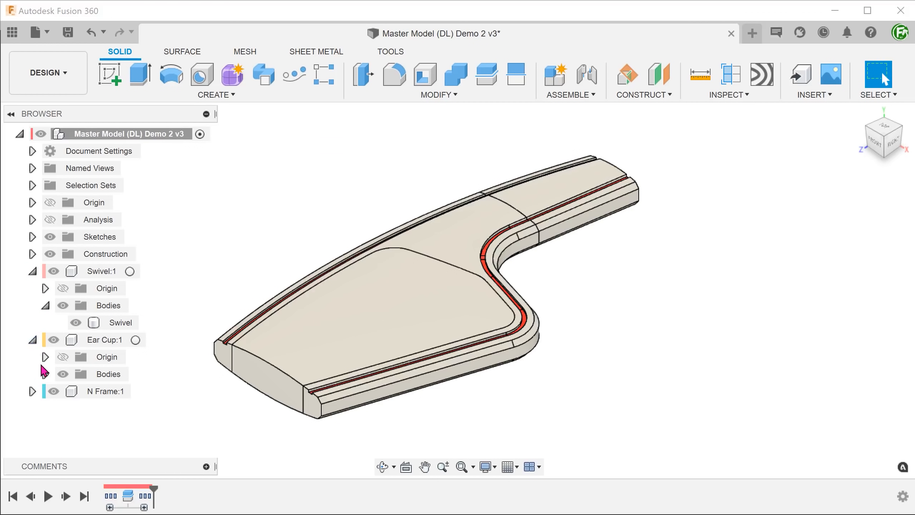
pyautogui.click(45, 374)
pyautogui.click(119, 391)
pyautogui.click(175, 426)
pyautogui.click(33, 408)
pyautogui.click(45, 443)
pyautogui.click(122, 443)
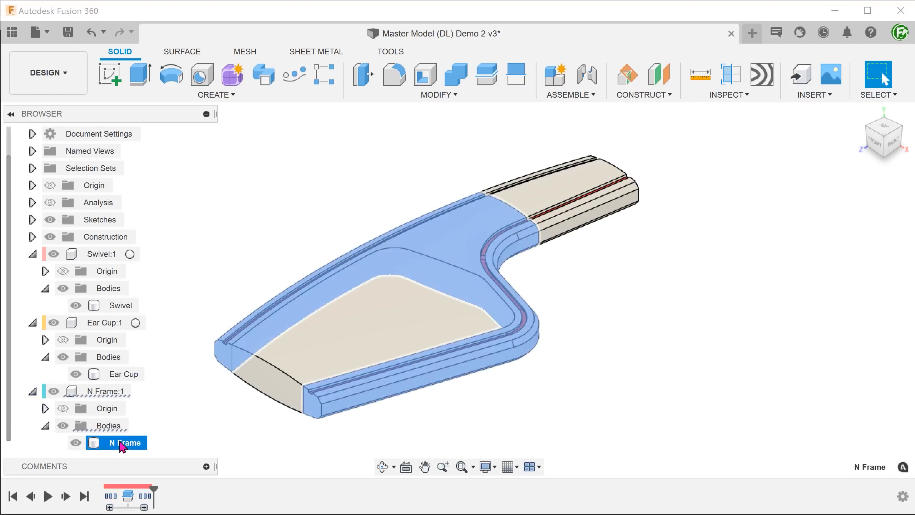
pyautogui.click(197, 399)
pyautogui.click(33, 391)
pyautogui.click(33, 340)
pyautogui.click(32, 271)
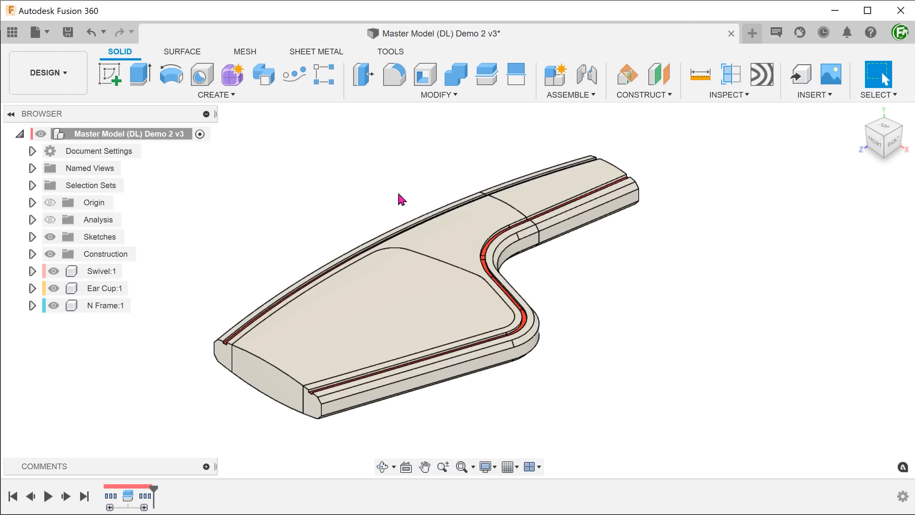
# Turn on component color cycling and cycle the Swivel component to a different color.
pyautogui.click(709, 99)
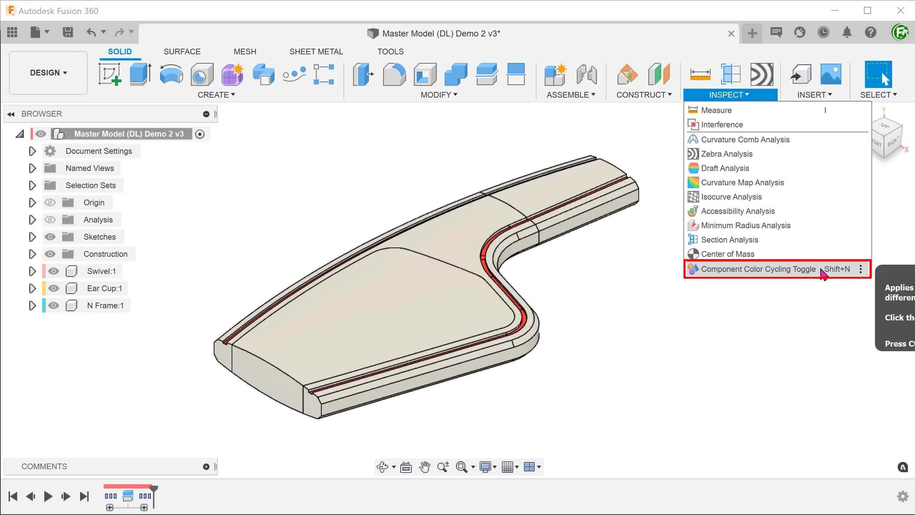
pyautogui.click(823, 275)
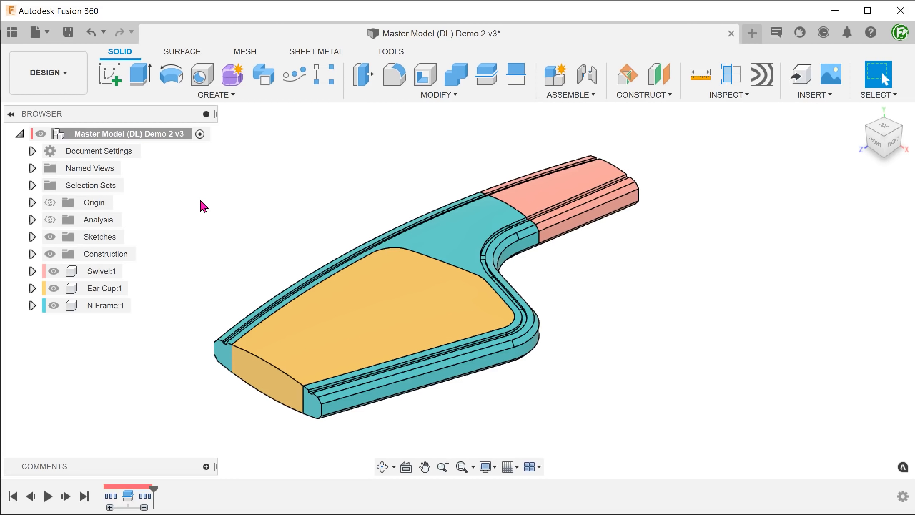
pyautogui.rightClick(117, 274)
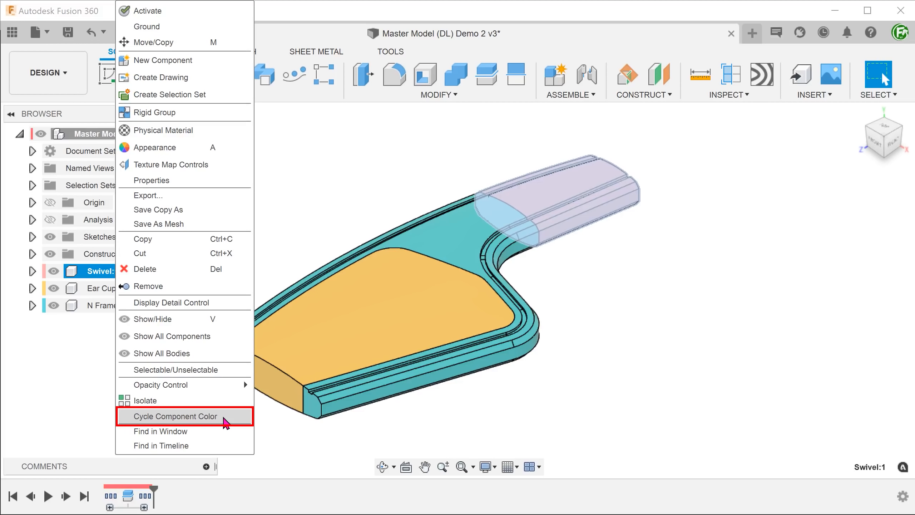
pyautogui.click(225, 419)
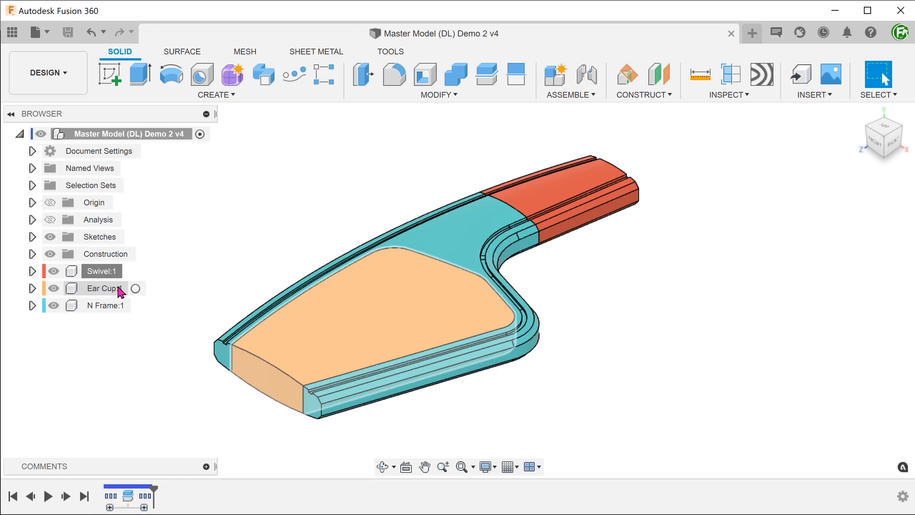
# Activate the Ear Cup component and inspect the body-to-component group in its timeline.
pyautogui.click(137, 287)
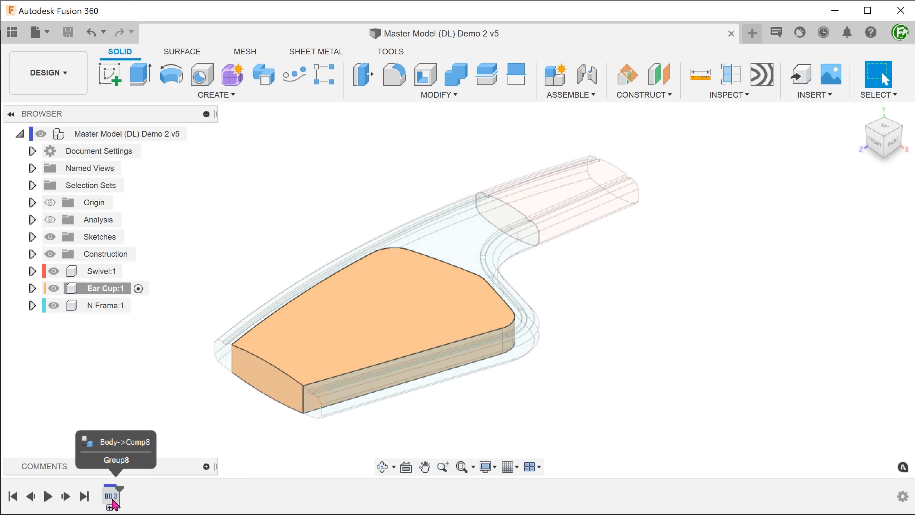
pyautogui.click(112, 496)
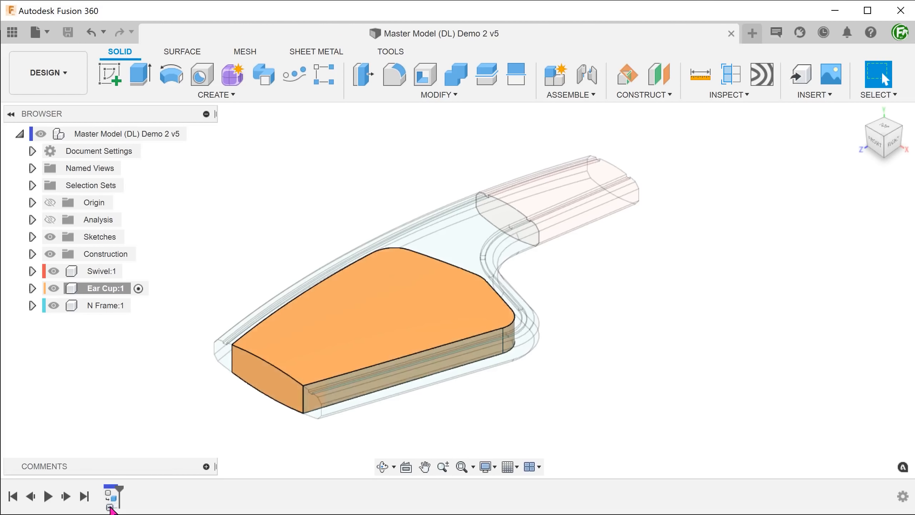
pyautogui.click(110, 507)
# Hide the N Frame component and offset the seven ear cup side faces that adjoin it by -1 mm.
pyautogui.click(446, 95)
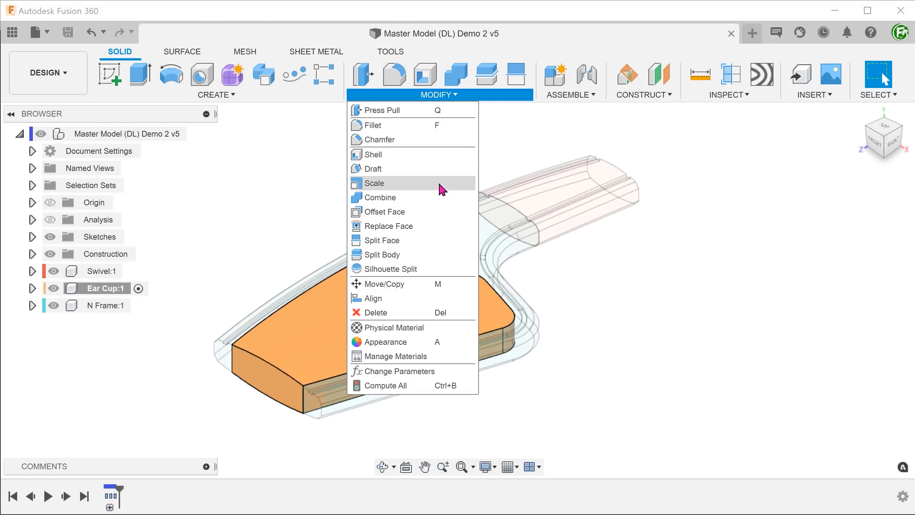
pyautogui.click(441, 215)
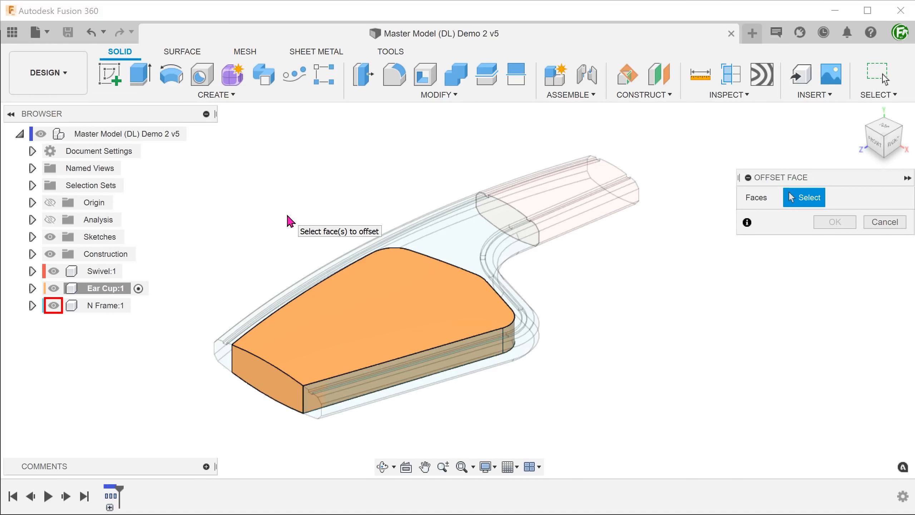
pyautogui.click(54, 307)
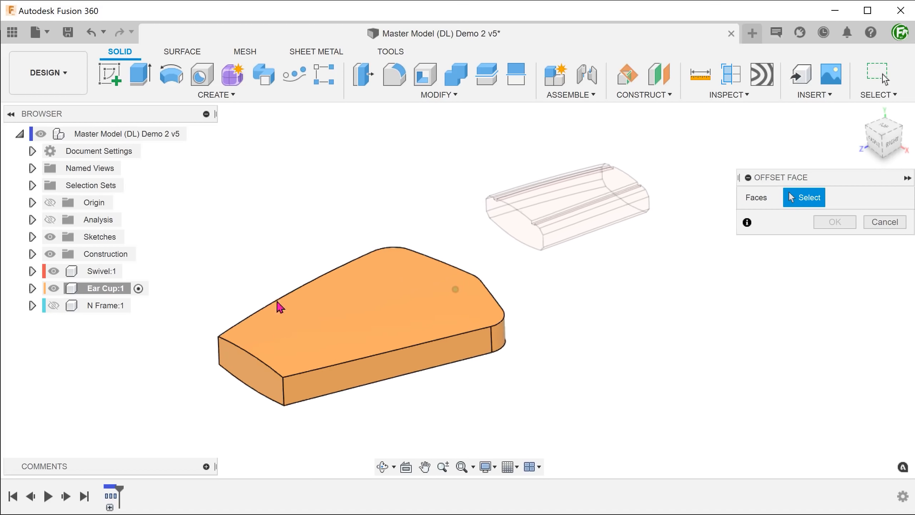
pyautogui.click(361, 368)
pyautogui.click(422, 355)
pyautogui.click(434, 334)
pyautogui.click(443, 313)
pyautogui.click(466, 272)
pyautogui.click(475, 210)
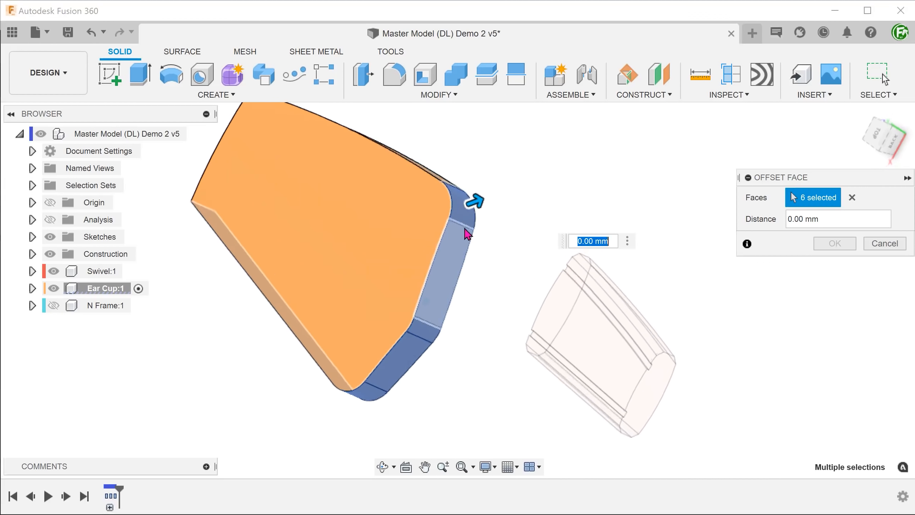
pyautogui.click(412, 177)
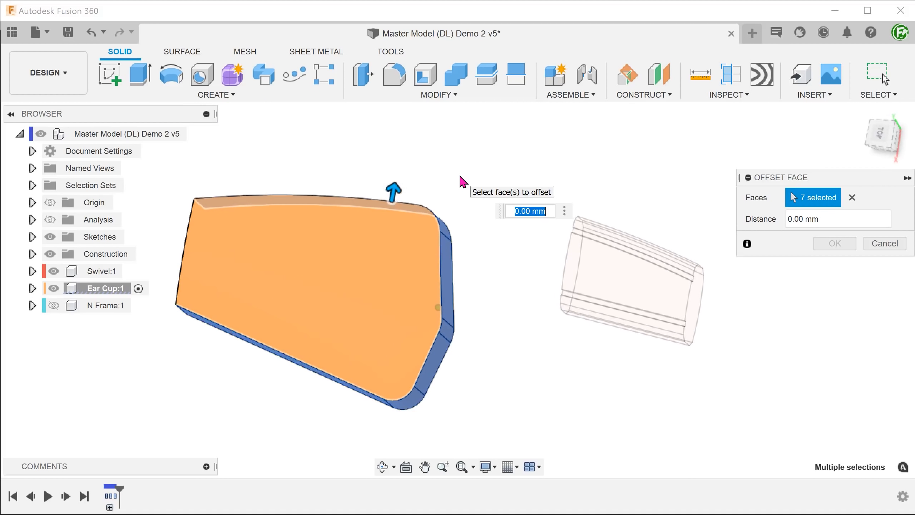
pyautogui.write('-1')
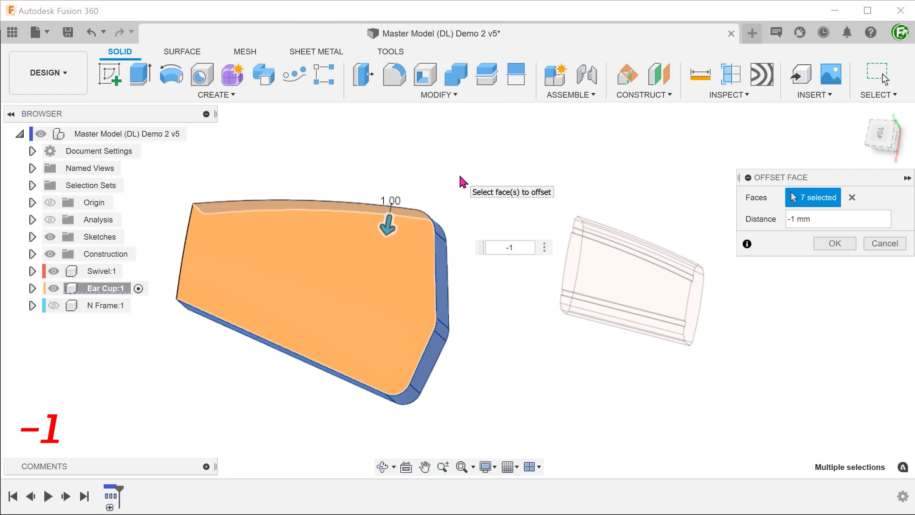
pyautogui.click(835, 243)
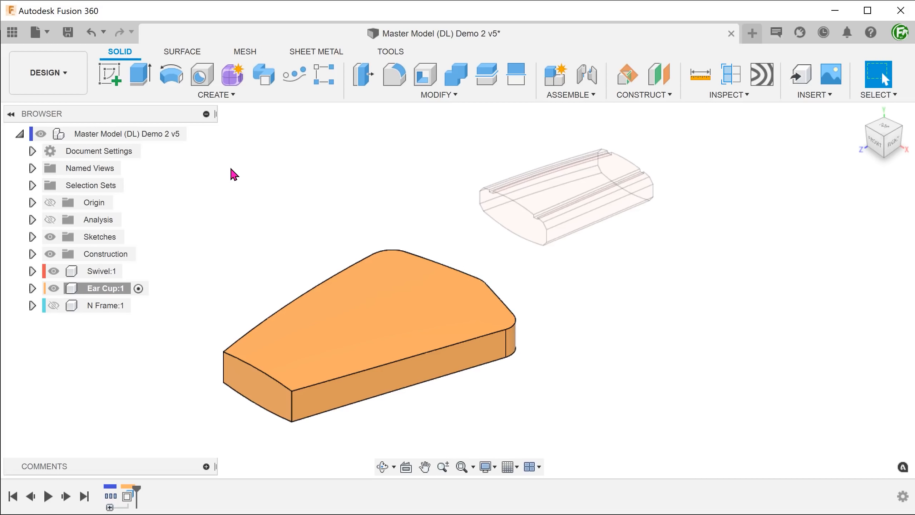
# Fillet the two vertical corner edges at the ear cup's wide front end with a 5 mm radius.
pyautogui.press('f')
pyautogui.keyDown('shift'); pyautogui.moveTo(231, 174); pyautogui.dragTo(273, 379, button='middle'); pyautogui.keyUp('shift')
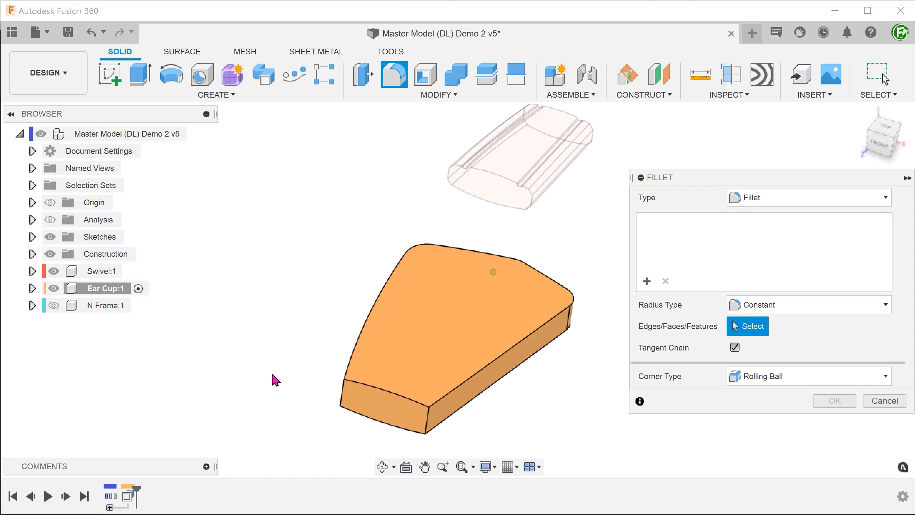
pyautogui.click(374, 401)
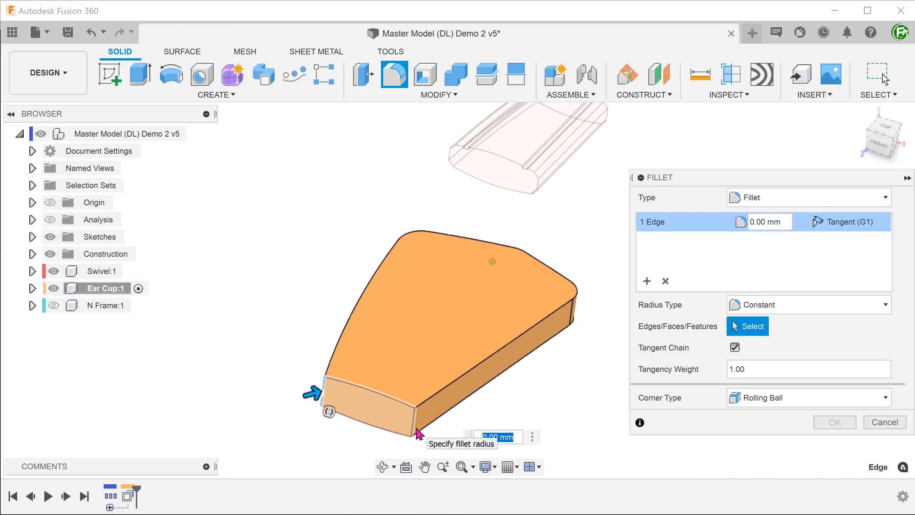
pyautogui.click(415, 427)
pyautogui.write('5')
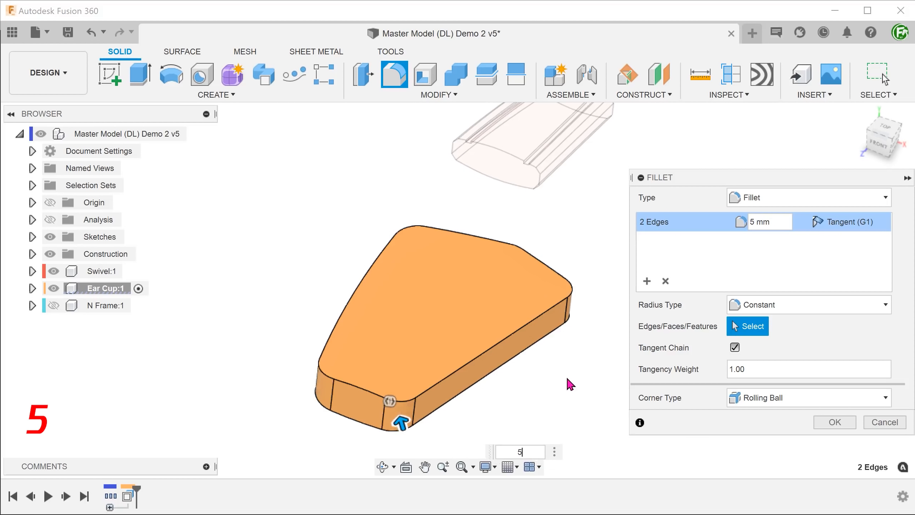
# Add a second selection set for the ear cup's top face with a 1 mm radius and complete the fillet.
pyautogui.click(646, 282)
pyautogui.keyDown('shift'); pyautogui.moveTo(635, 286); pyautogui.dragTo(423, 311, button='middle'); pyautogui.keyUp('shift')
pyautogui.click(396, 300)
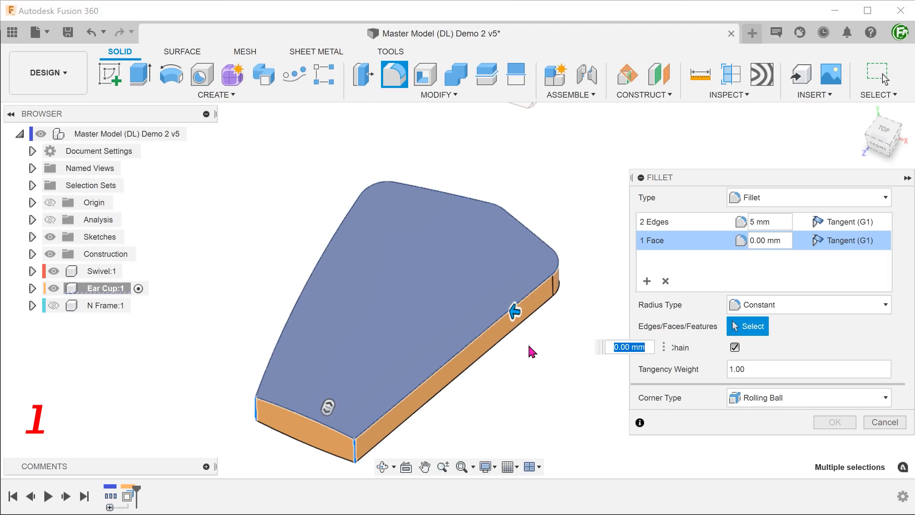
pyautogui.press('Return')
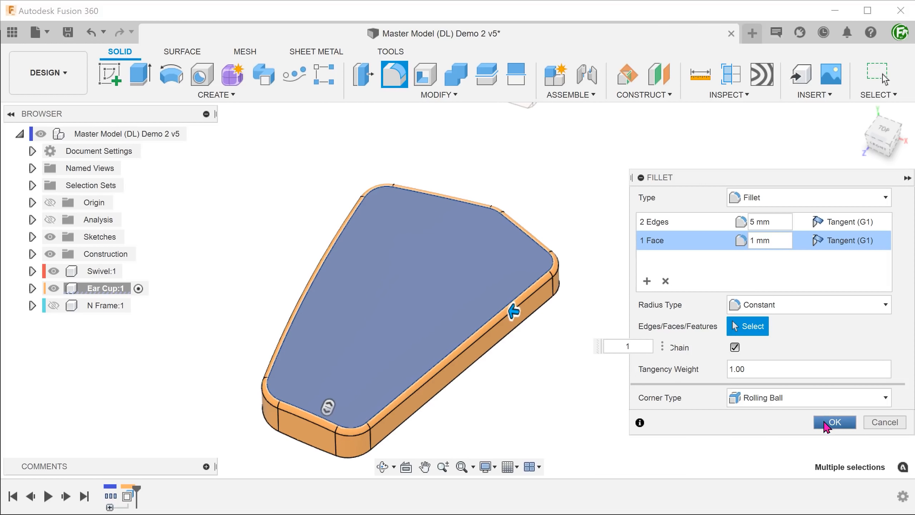
pyautogui.click(834, 422)
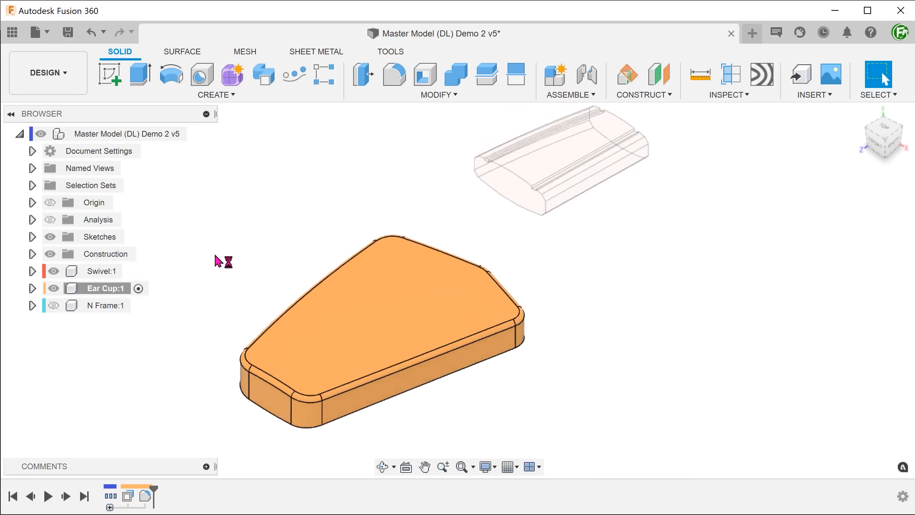
# Show the N Frame component again and activate the top-level assembly.
pyautogui.click(52, 306)
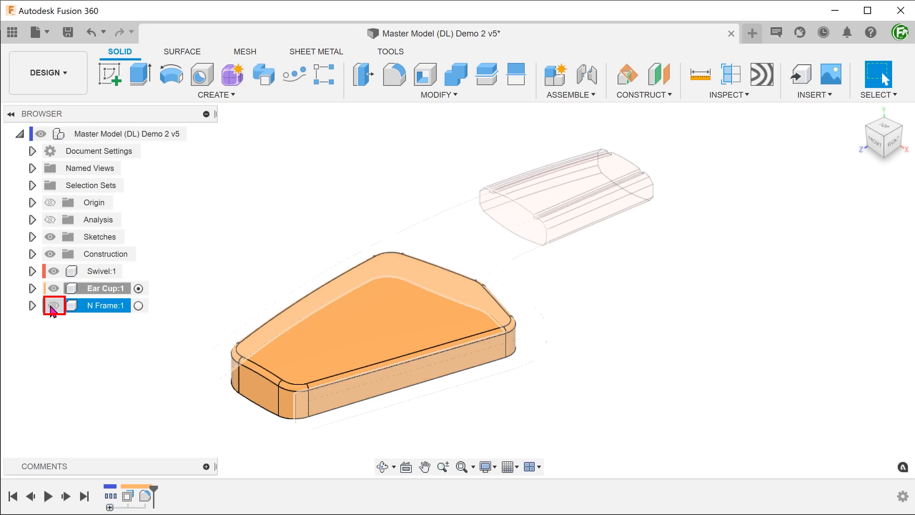
pyautogui.click(53, 306)
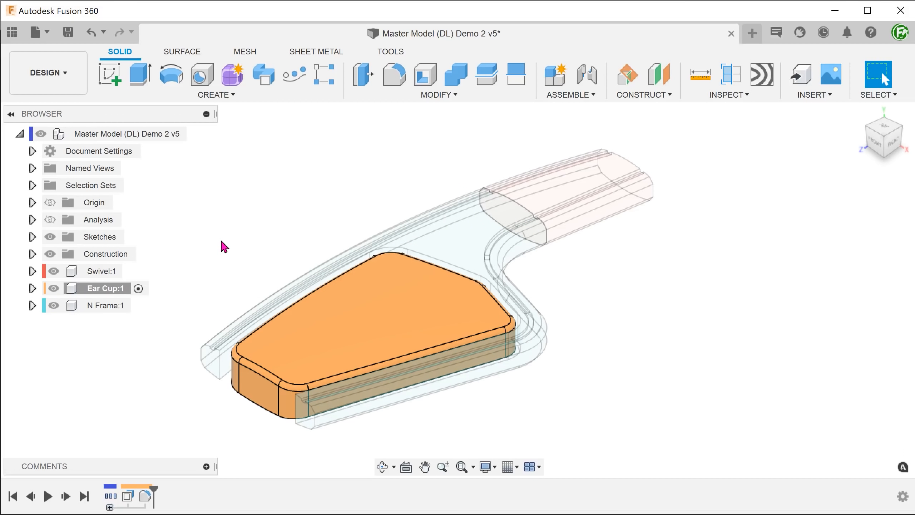
pyautogui.moveTo(172, 137)
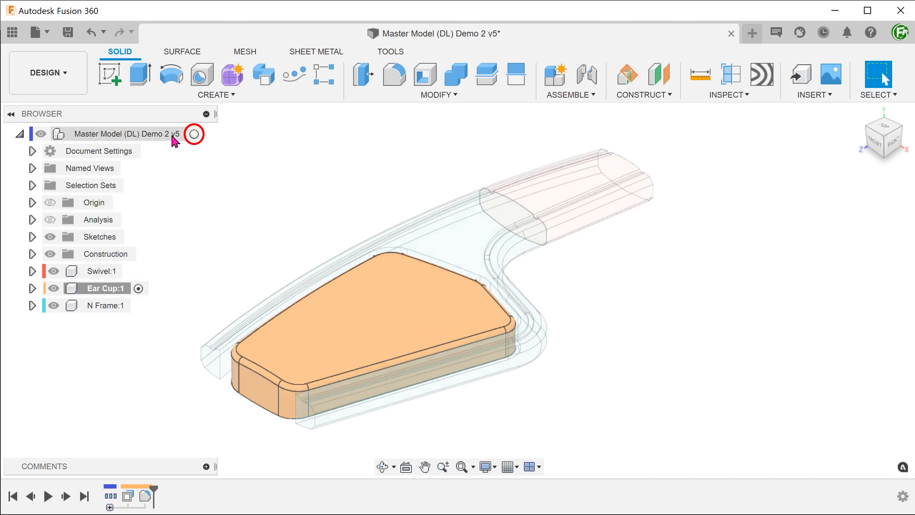
pyautogui.click(194, 134)
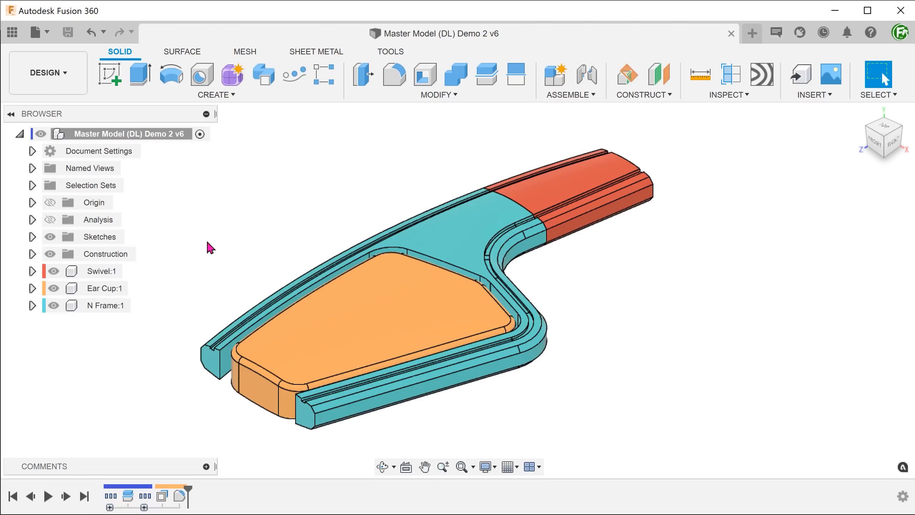
# Activate the Ear Cup component and create a construction plane offset -10 mm from the XZ plane.
pyautogui.click(135, 289)
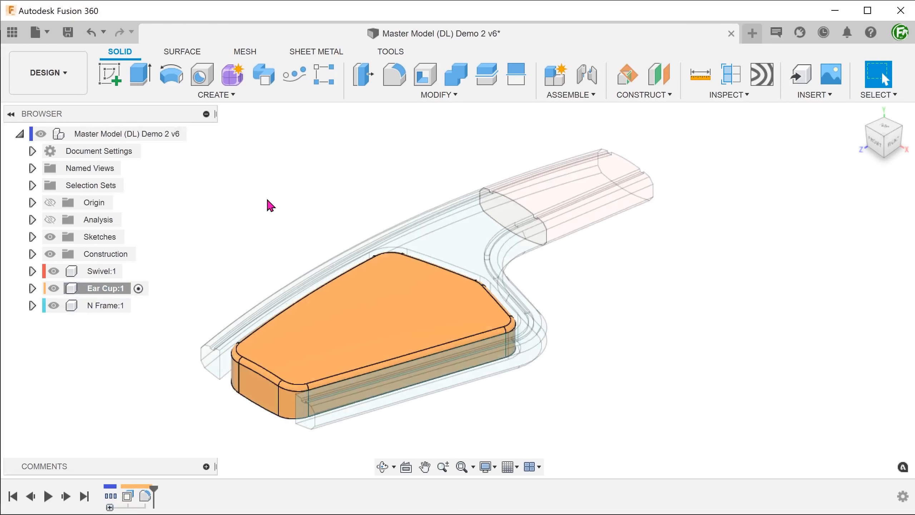
pyautogui.click(644, 94)
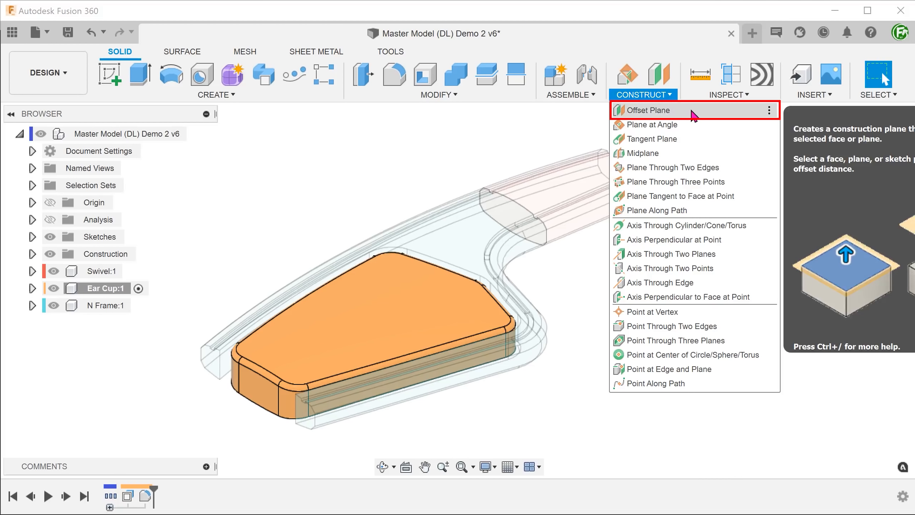
pyautogui.click(649, 110)
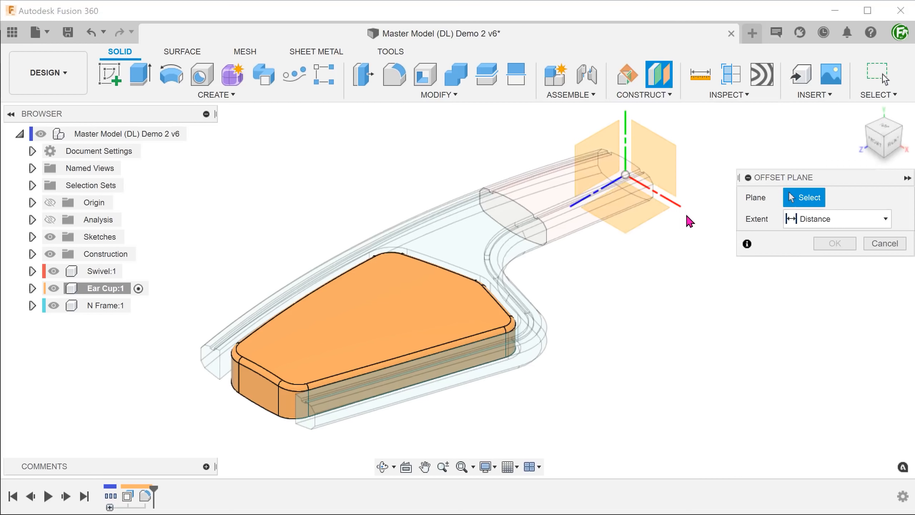
pyautogui.click(641, 221)
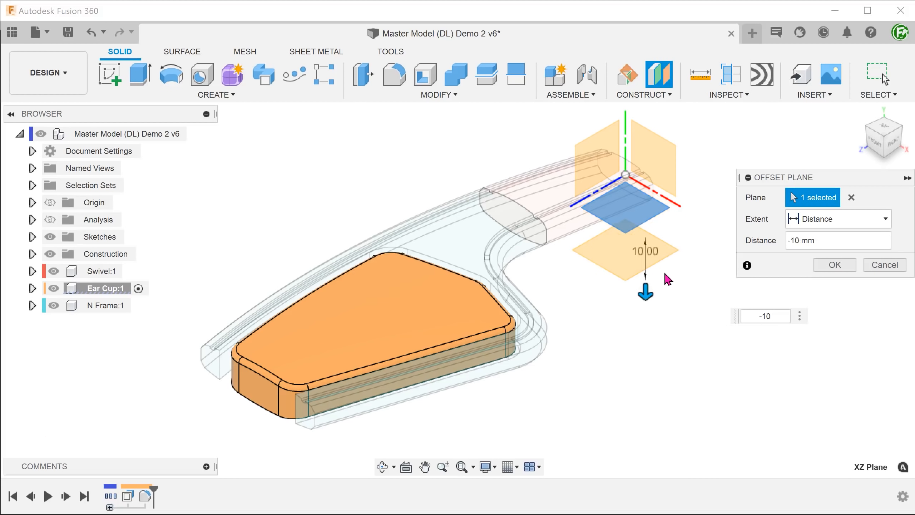
pyautogui.click(835, 265)
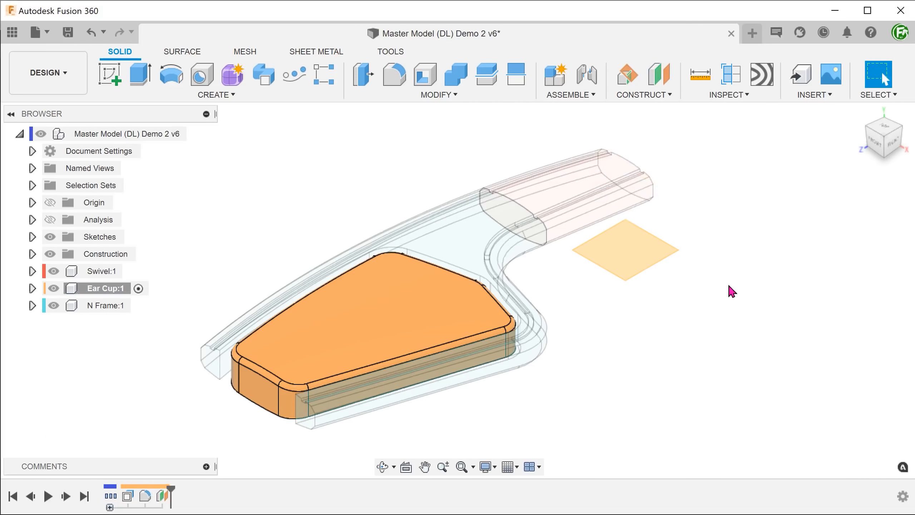
# Start a sketch on the offset plane and draw a vertical center-to-center slot about 47 mm wide around the ear cup.
pyautogui.rightClick(642, 253)
pyautogui.click(628, 327)
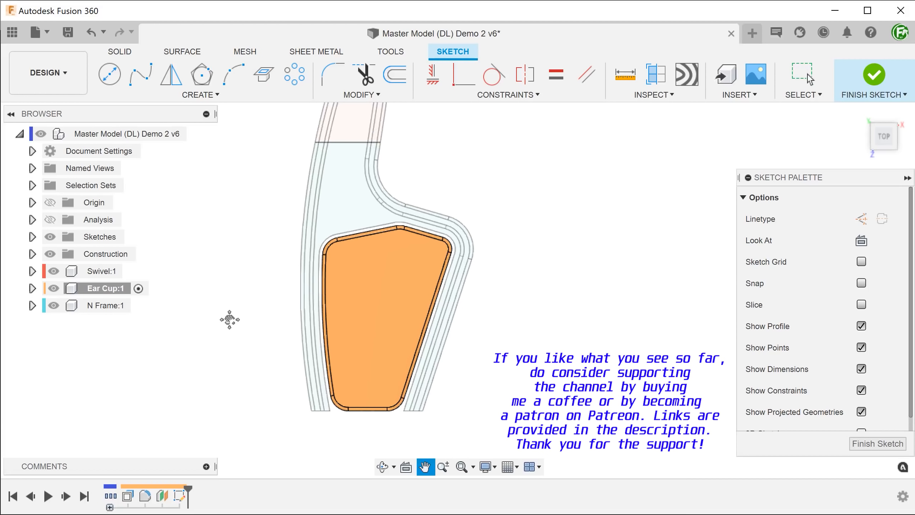
pyautogui.click(190, 95)
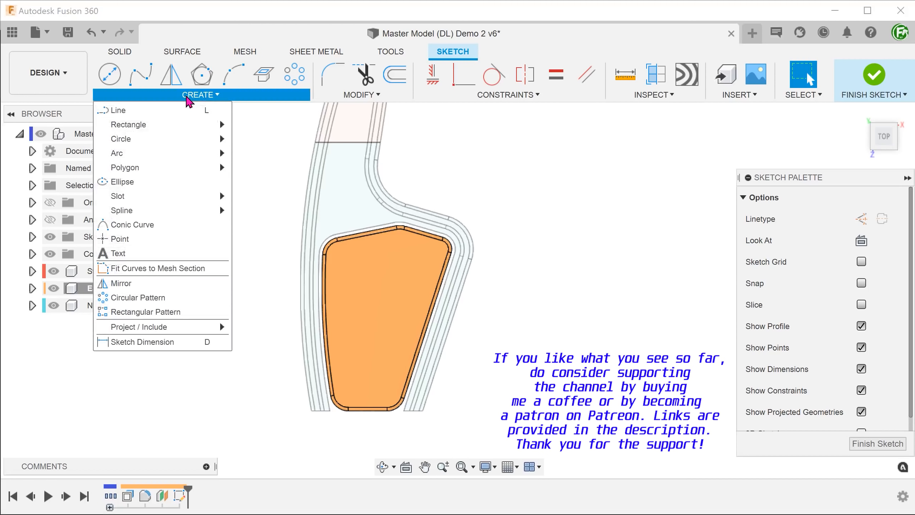
pyautogui.moveTo(178, 199)
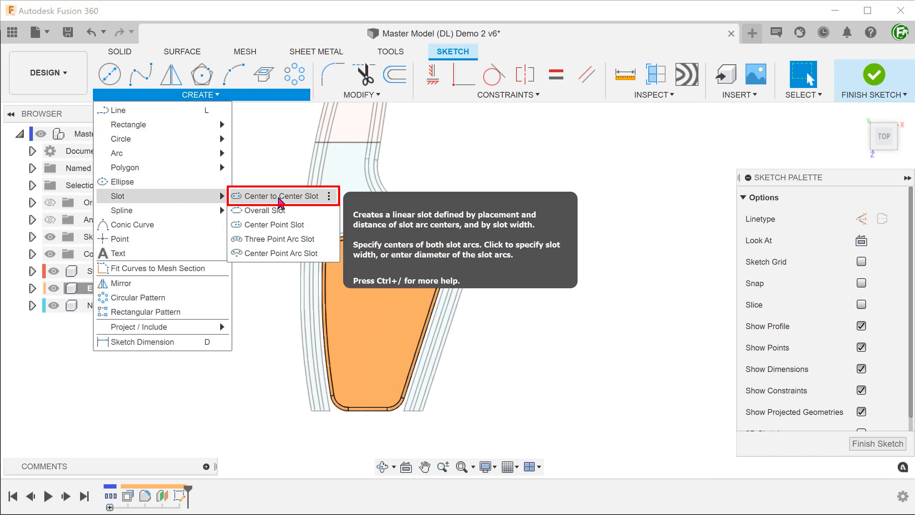
pyautogui.click(279, 199)
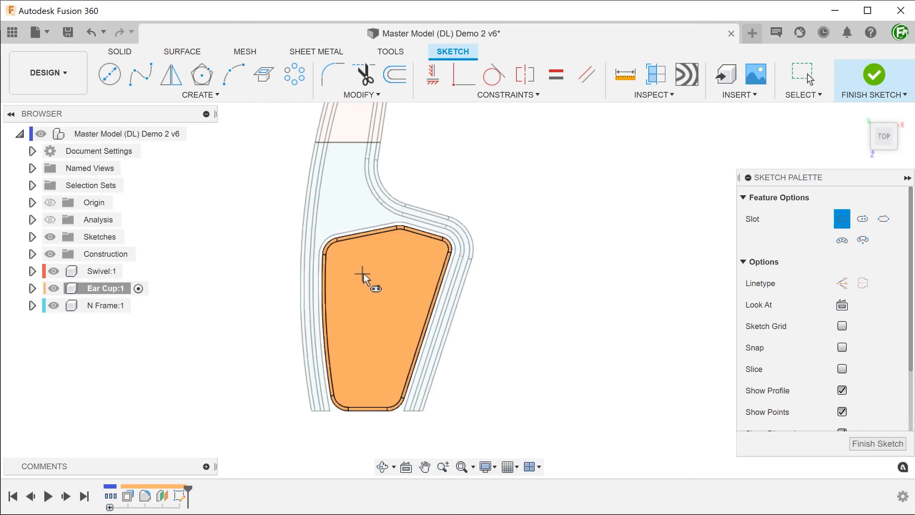
pyautogui.click(375, 278)
pyautogui.click(375, 371)
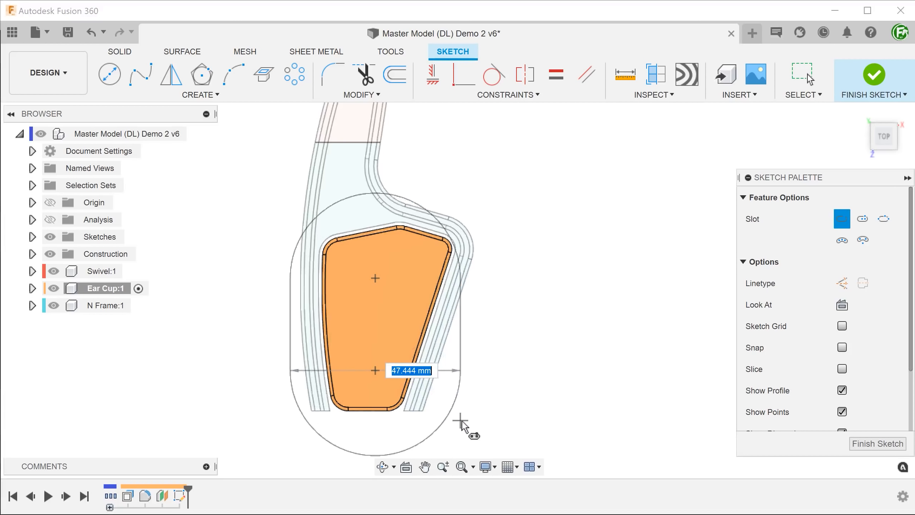
pyautogui.click(460, 426)
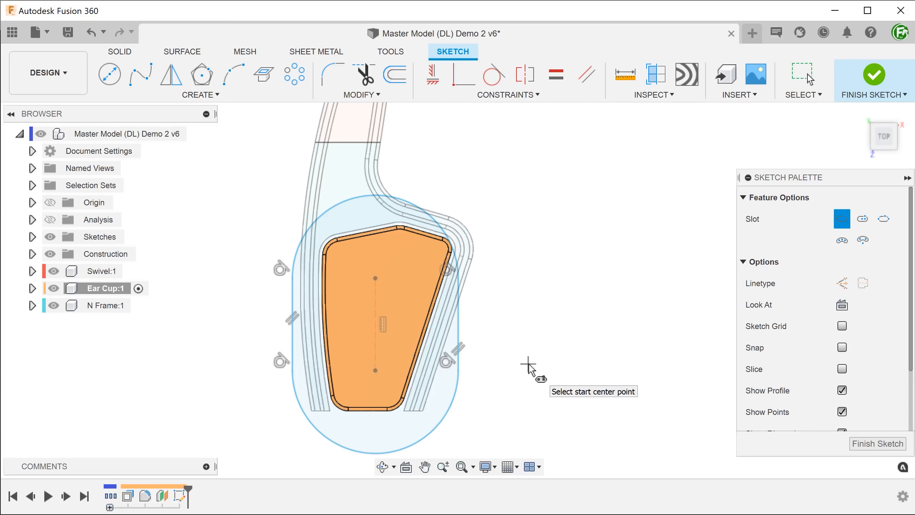
pyautogui.press('Escape')
# Expand the Ear Cup component and show its origin as a reference for the slot sketch.
pyautogui.scroll(-1, 526, 354)
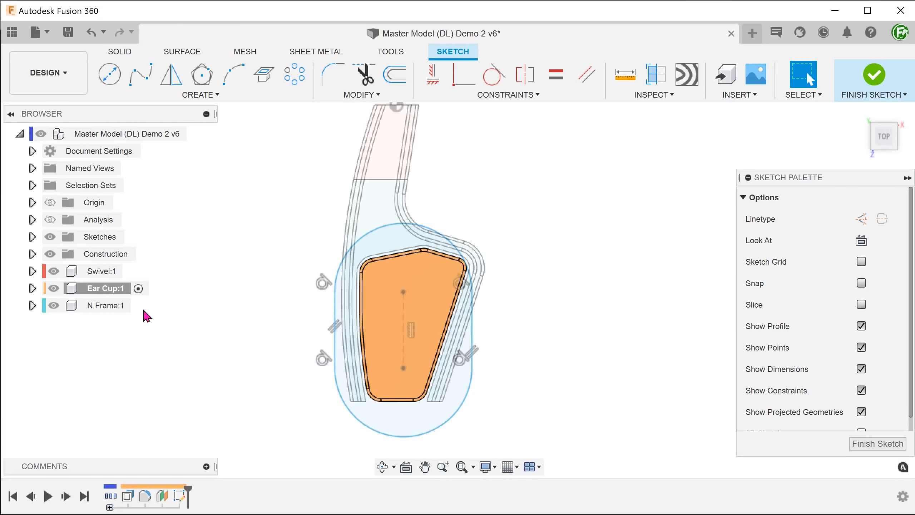
pyautogui.scroll(-1, 143, 310)
pyautogui.click(32, 288)
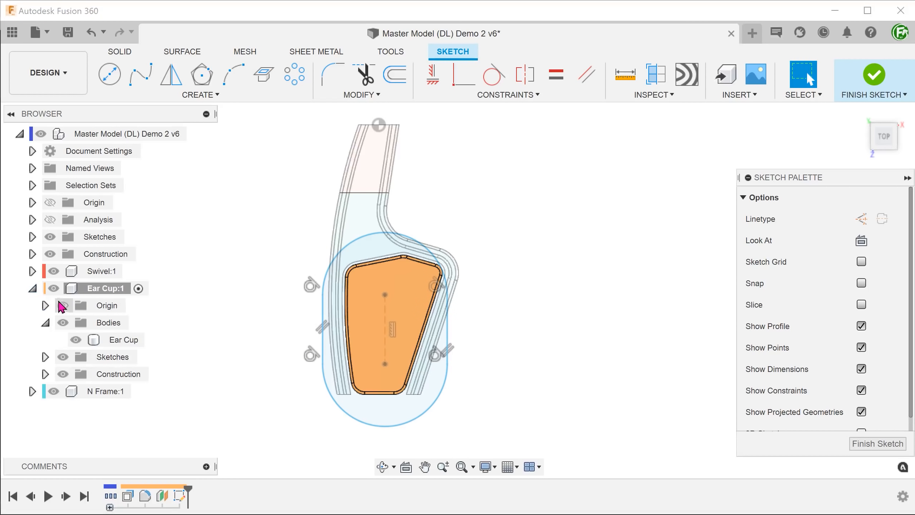
pyautogui.click(63, 306)
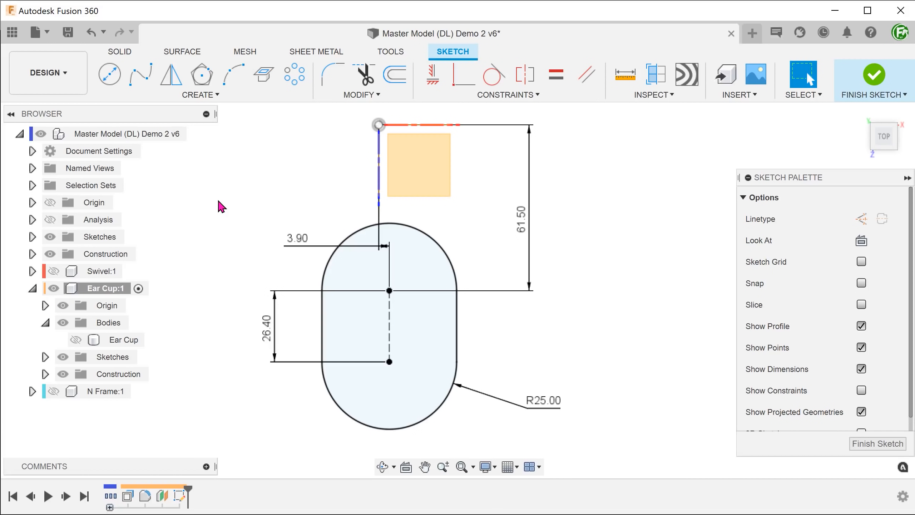
# Show the Ear Cup body and the Swivel and N Frame components again, and finish the slot sketch.
pyautogui.click(76, 339)
pyautogui.click(53, 271)
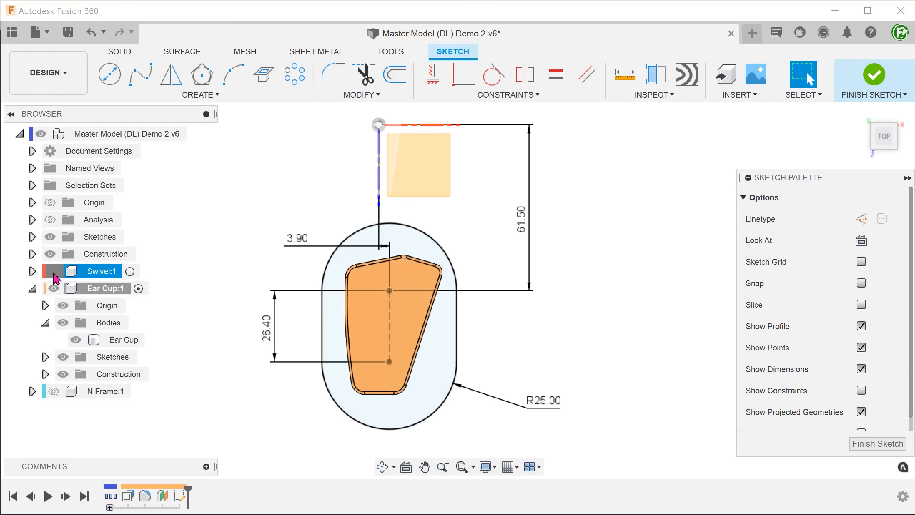
pyautogui.click(56, 392)
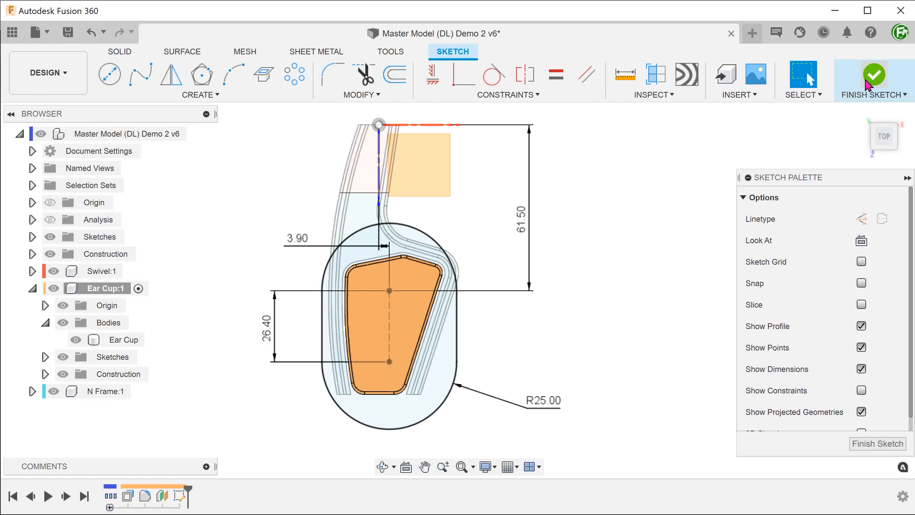
pyautogui.click(874, 76)
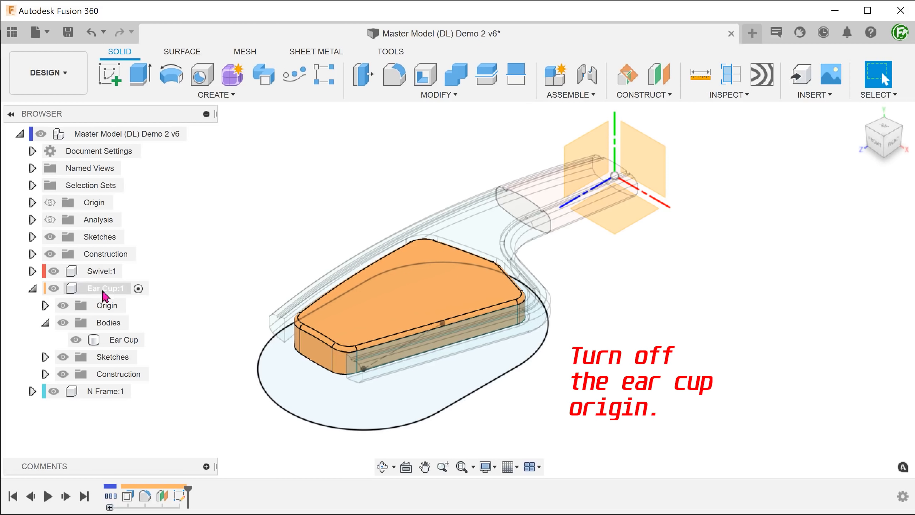
# Hide the Ear Cup origin and extrude the slot outline as a surface by -8 mm.
pyautogui.click(63, 306)
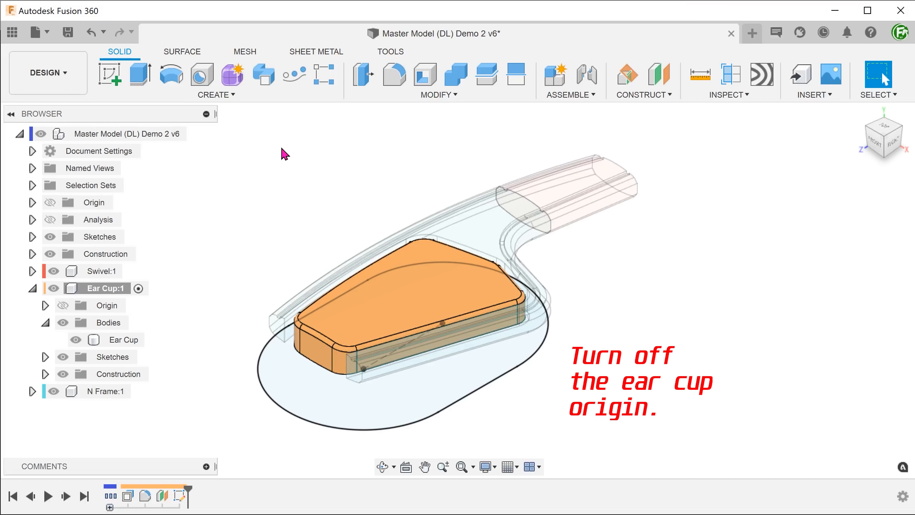
pyautogui.click(191, 54)
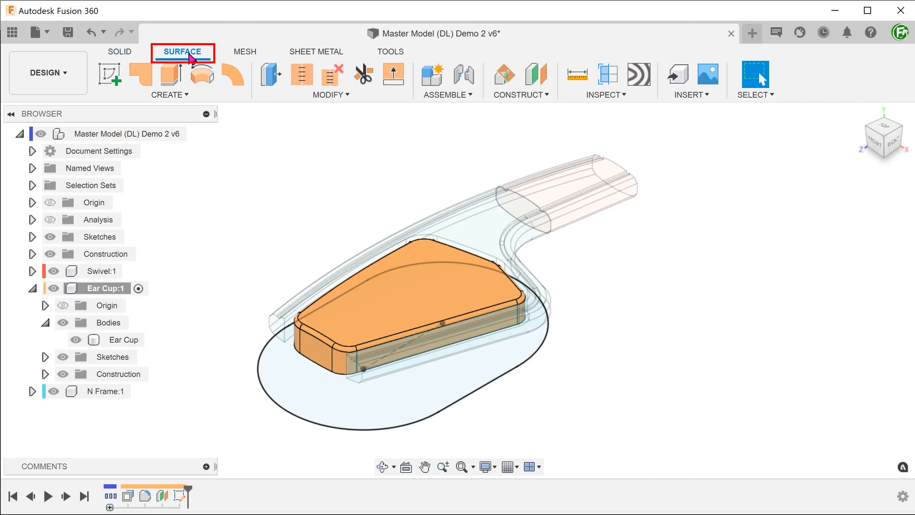
pyautogui.click(177, 80)
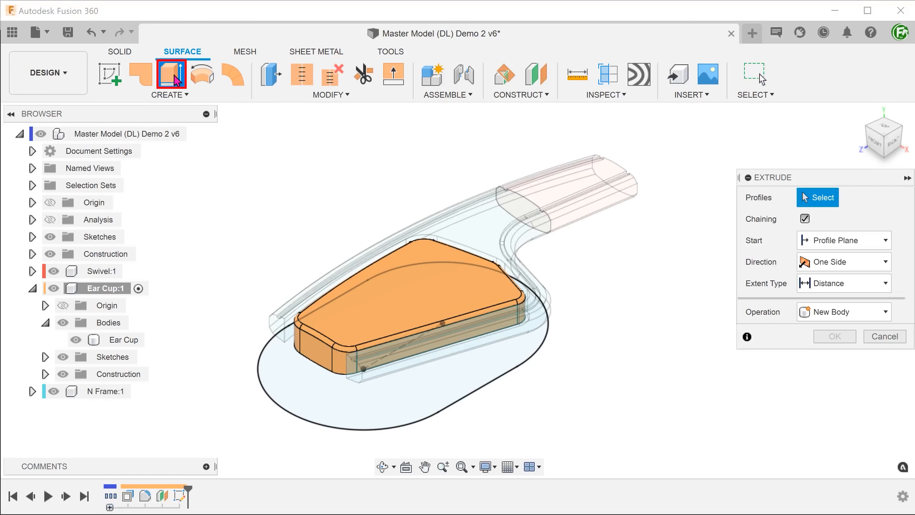
pyautogui.click(508, 374)
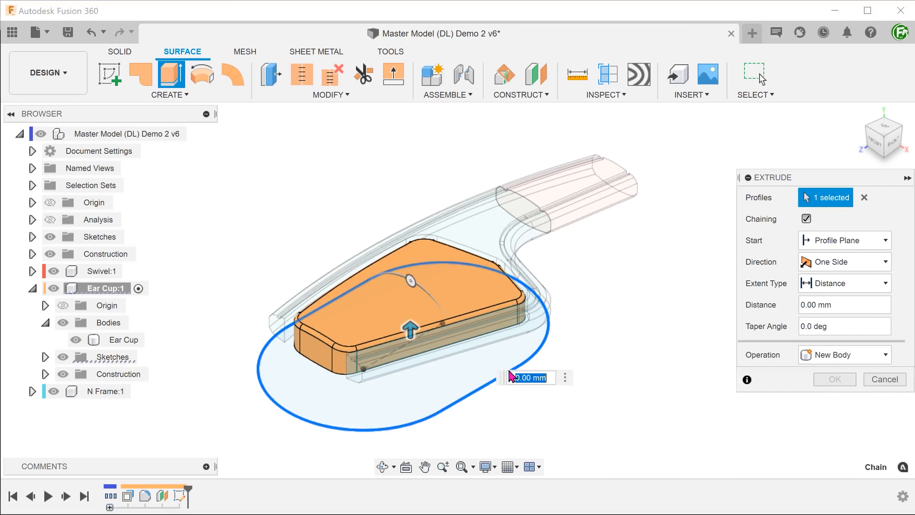
pyautogui.keyDown('shift'); pyautogui.moveTo(509, 372); pyautogui.dragTo(406, 317, button='middle'); pyautogui.keyUp('shift')
pyautogui.moveTo(398, 296); pyautogui.dragTo(398, 312)
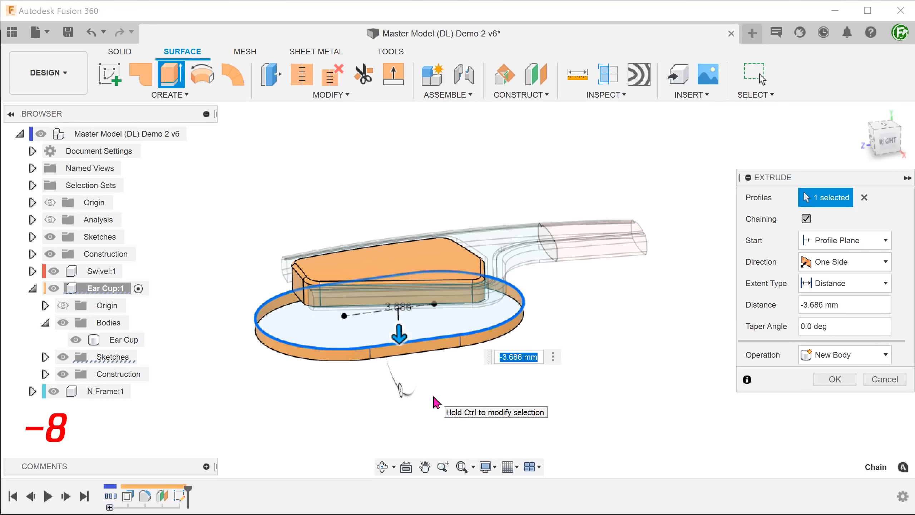
pyautogui.write('-8')
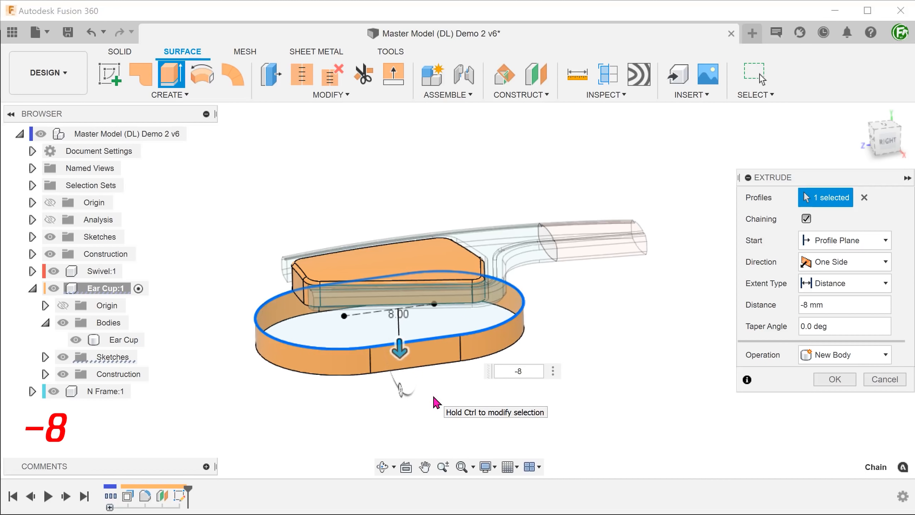
pyautogui.press('Return')
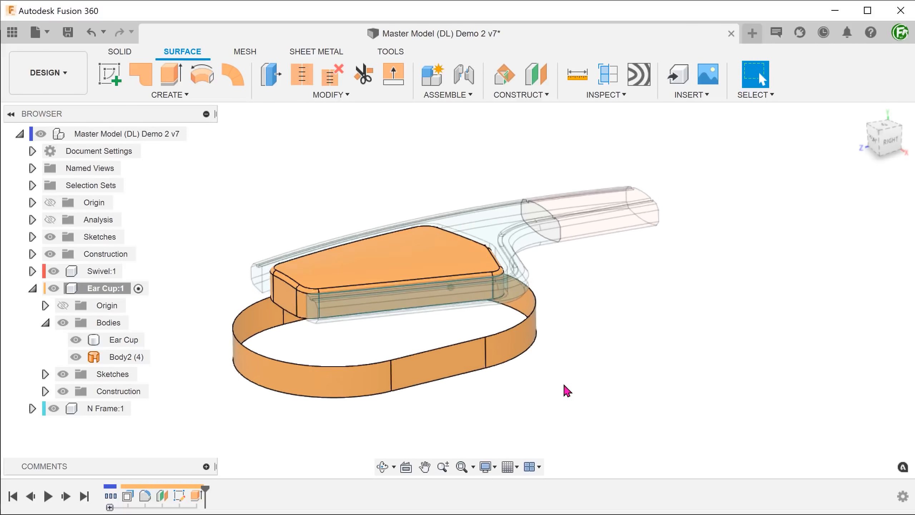
# Delete the flat underside face of the Ear Cup body.
pyautogui.click(411, 367)
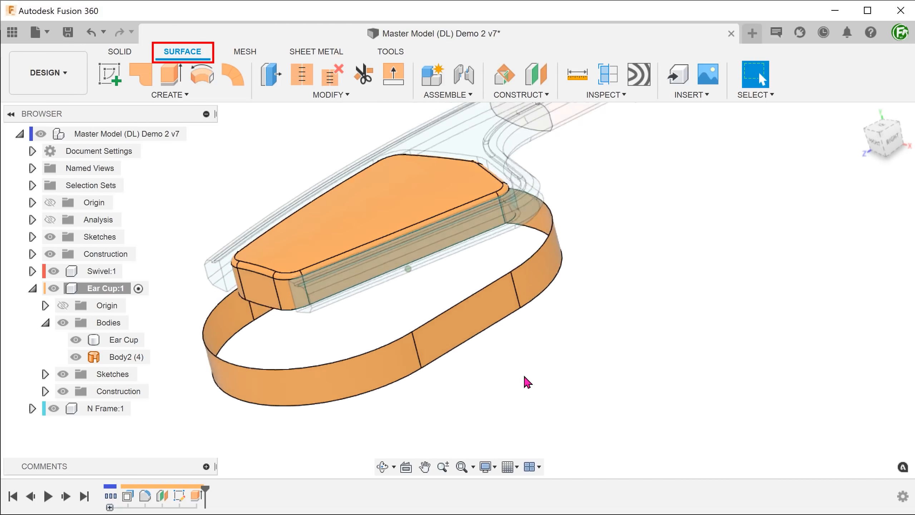
pyautogui.click(383, 315)
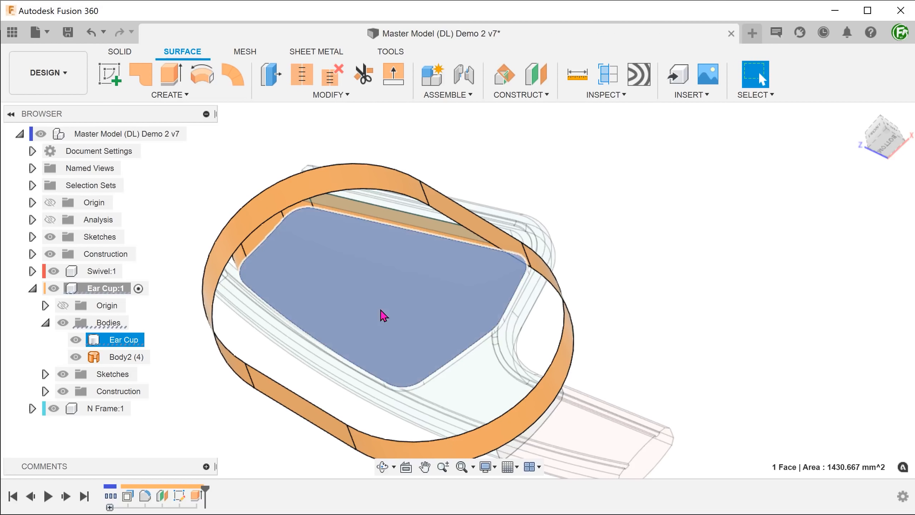
pyautogui.press('Delete')
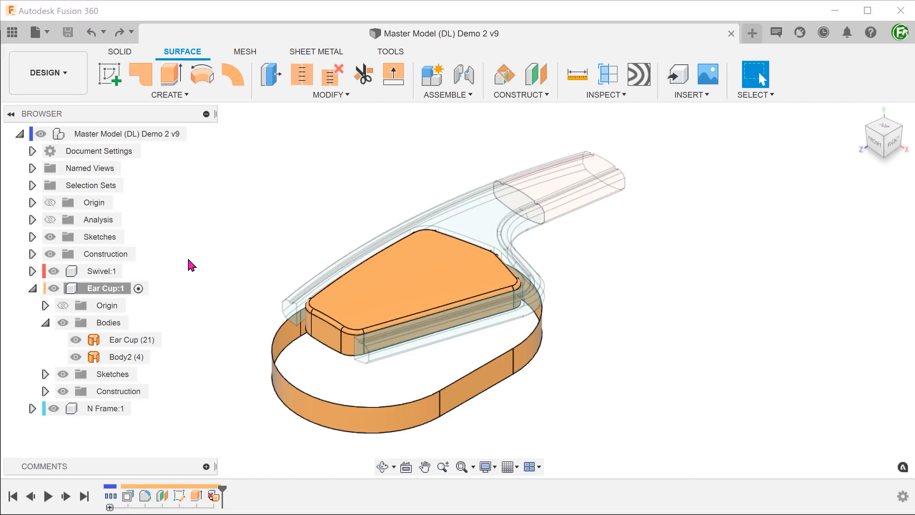
# Set up a surface loft from the Ear Cup body's open lower edge to the upper edge of the slot-shaped surface.
pyautogui.click(166, 95)
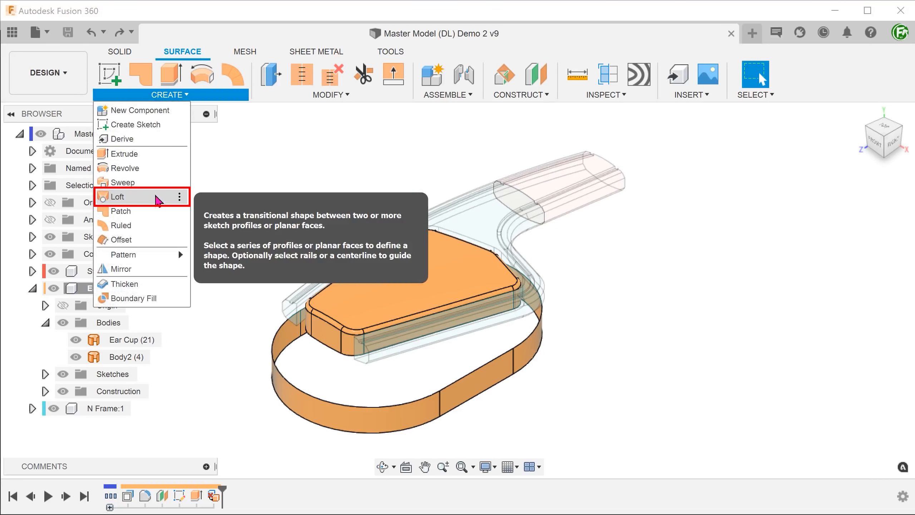
pyautogui.click(157, 200)
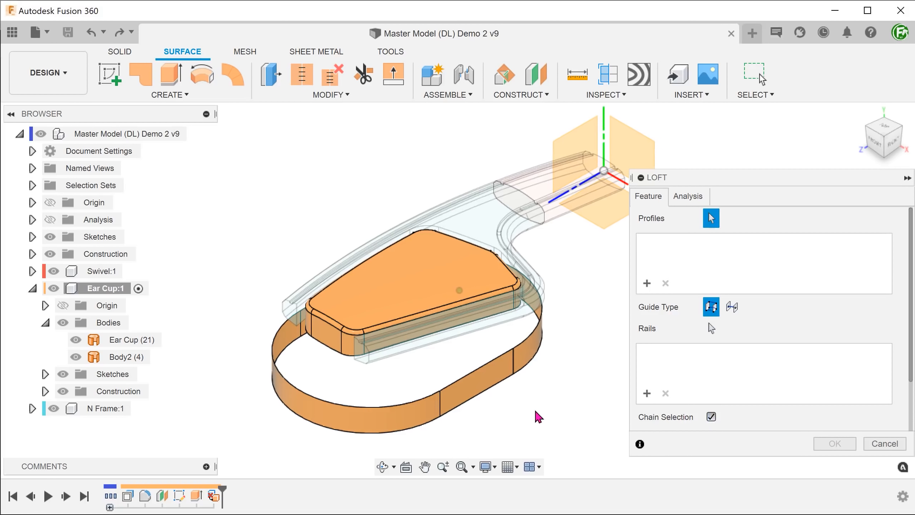
pyautogui.scroll(5, 523, 415)
pyautogui.keyDown('shift'); pyautogui.moveTo(522, 415); pyautogui.dragTo(312, 346, button='middle'); pyautogui.keyUp('shift')
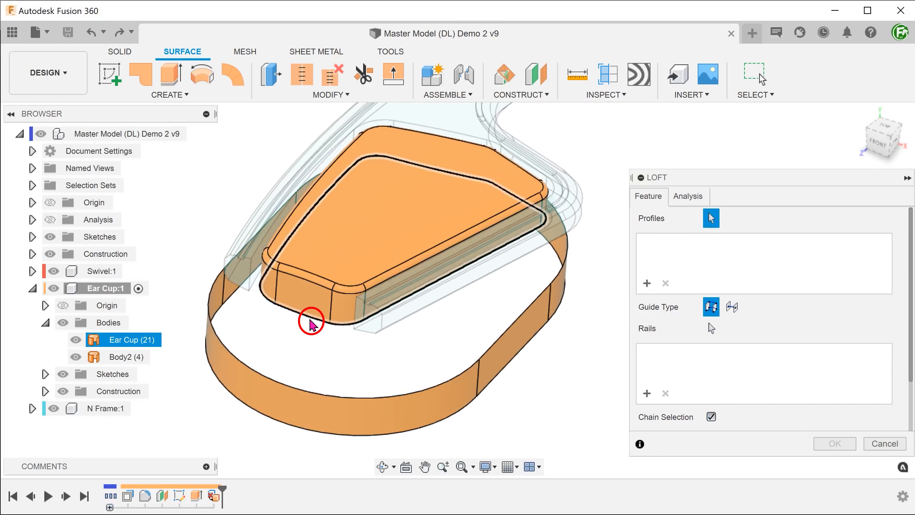
pyautogui.click(310, 320)
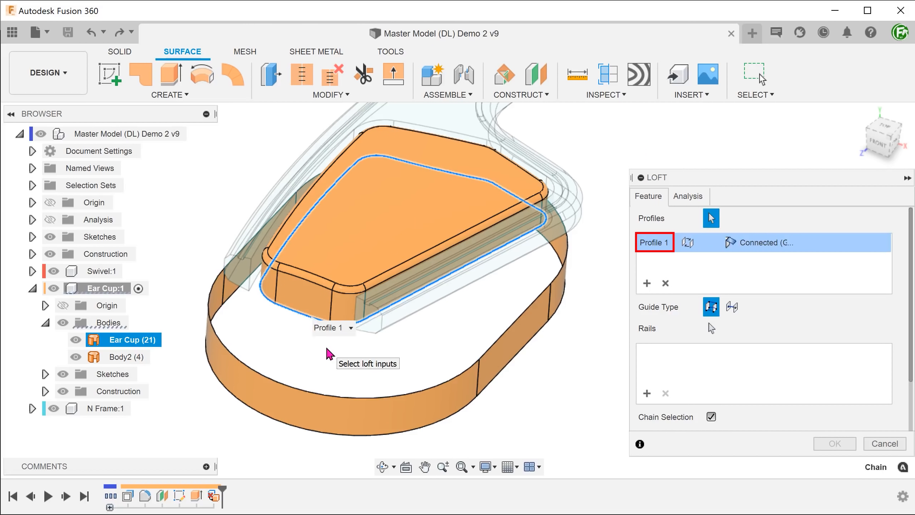
pyautogui.click(435, 383)
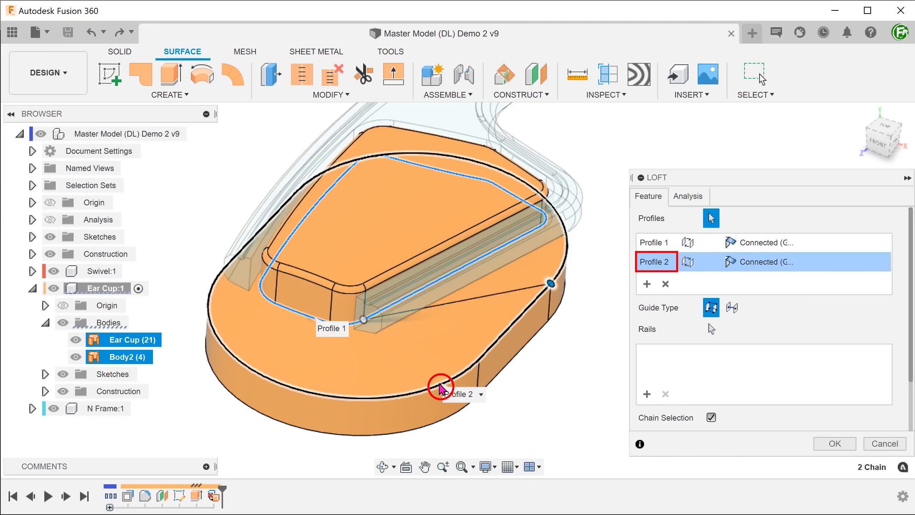
# Move the loft's alignment point on the slot edge to the front arc near the ear cup's corner, and complete the loft.
pyautogui.keyDown('shift'); pyautogui.moveTo(440, 384); pyautogui.dragTo(442, 387, button='middle'); pyautogui.keyUp('shift')
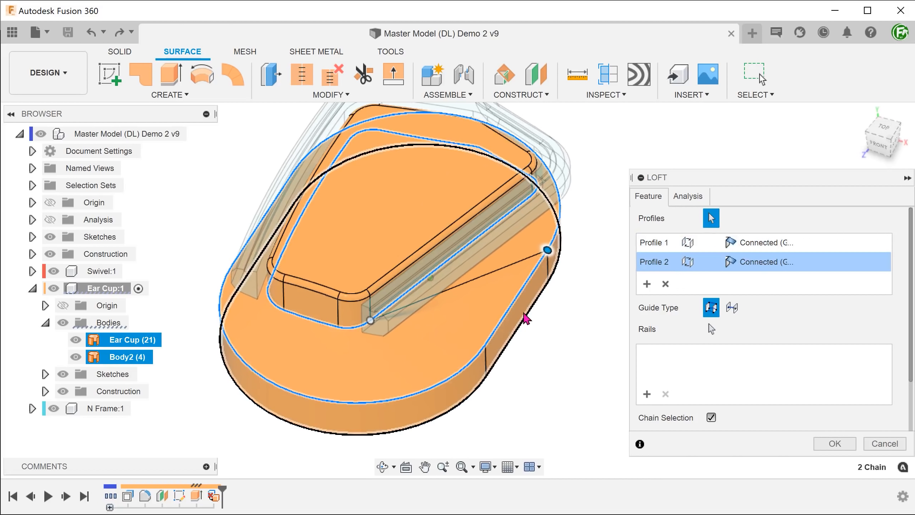
pyautogui.moveTo(547, 250); pyautogui.dragTo(405, 385)
pyautogui.keyDown('shift'); pyautogui.moveTo(566, 360); pyautogui.dragTo(567, 368, button='middle'); pyautogui.keyUp('shift')
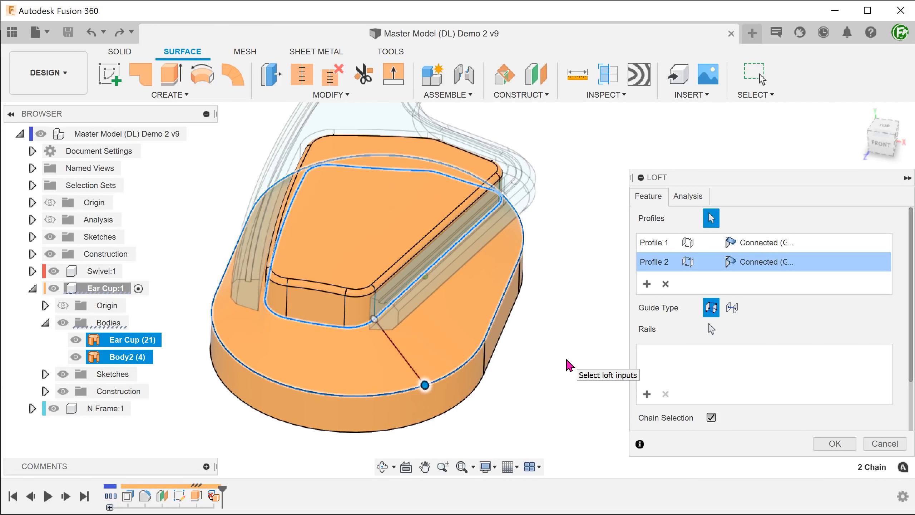
pyautogui.click(834, 443)
pyautogui.keyDown('shift'); pyautogui.moveTo(288, 251); pyautogui.dragTo(266, 246, button='middle'); pyautogui.keyUp('shift')
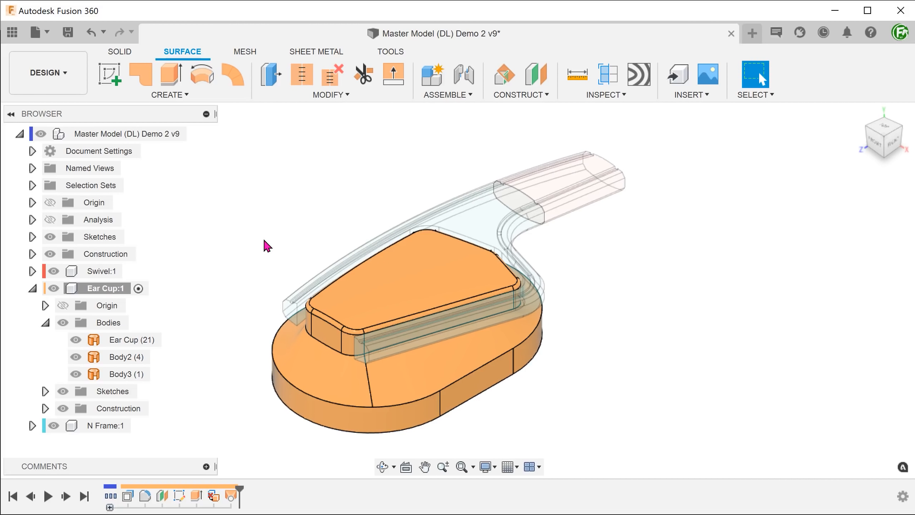
# Patch the open lower edge loop of the slot-shaped surface as a new body.
pyautogui.click(168, 95)
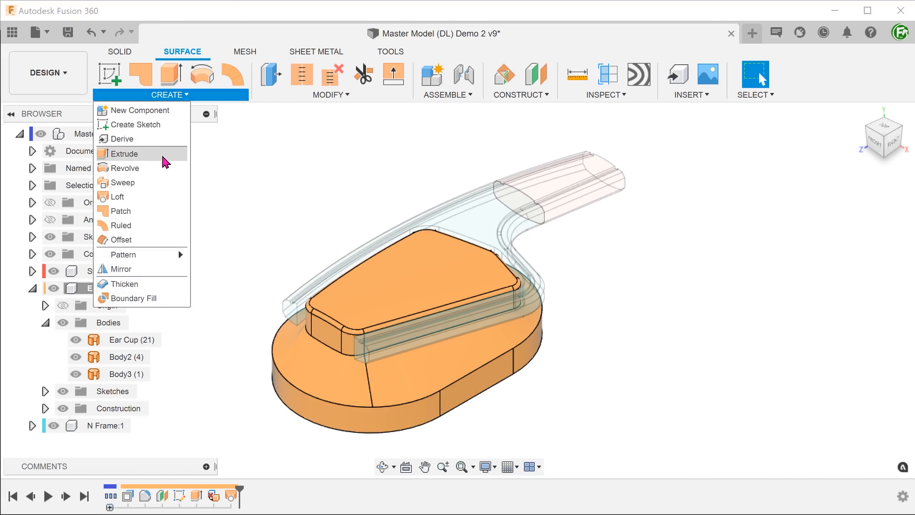
pyautogui.click(159, 211)
pyautogui.keyDown('shift'); pyautogui.moveTo(280, 176); pyautogui.dragTo(244, 207, button='middle'); pyautogui.keyUp('shift')
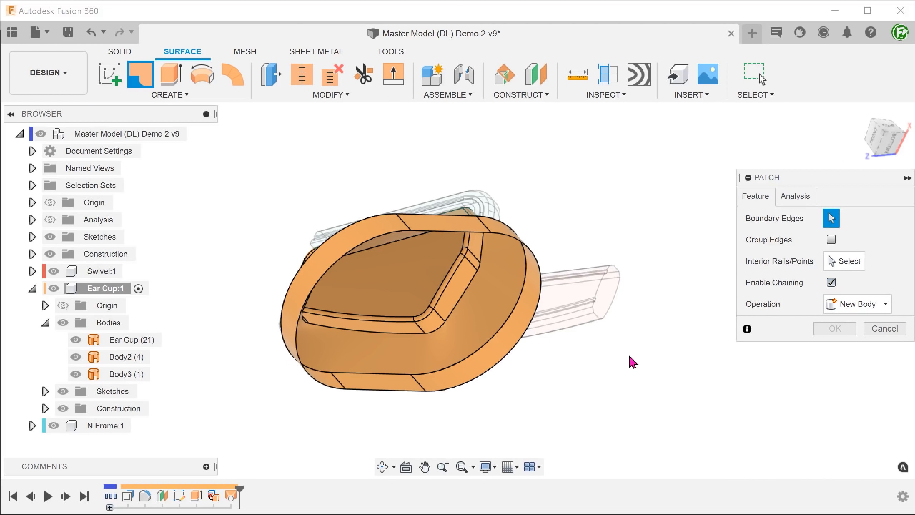
pyautogui.keyDown('shift'); pyautogui.moveTo(630, 357); pyautogui.dragTo(582, 346, button='middle'); pyautogui.keyUp('shift')
pyautogui.click(503, 362)
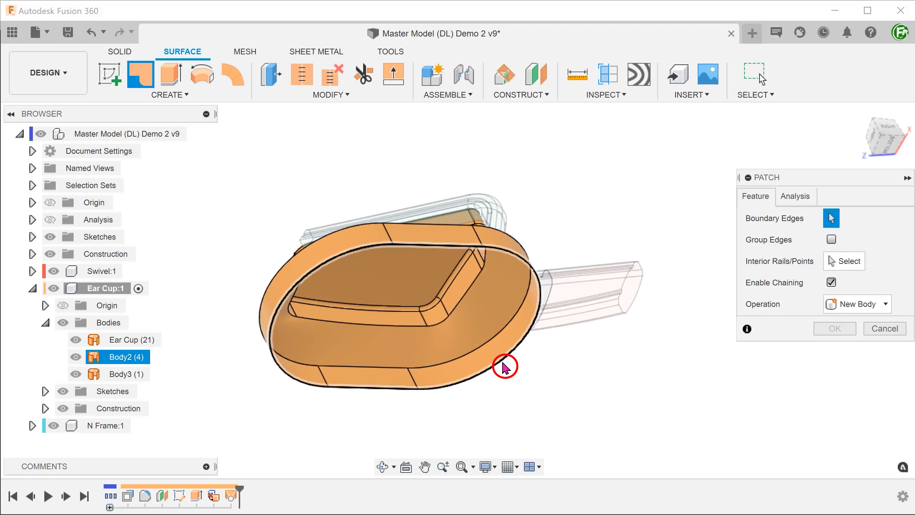
pyautogui.keyDown('shift'); pyautogui.moveTo(536, 387); pyautogui.dragTo(536, 388, button='middle'); pyautogui.keyUp('shift')
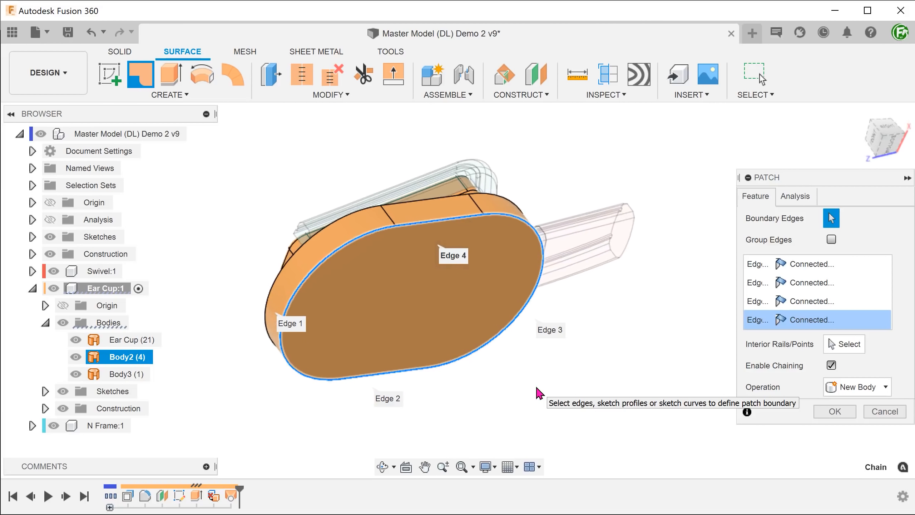
pyautogui.click(833, 411)
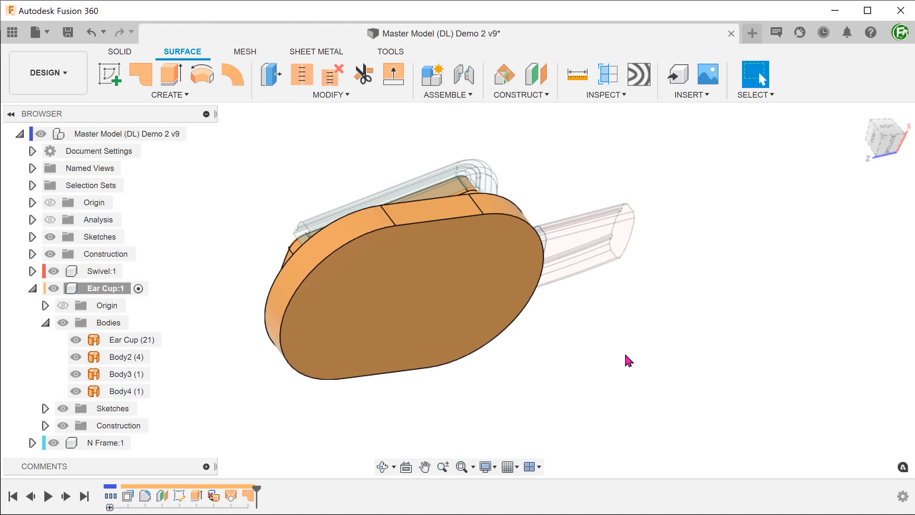
# Inspect the interior of the unstitched Ear Cup surfaces with a temporary section through the YZ plane.
pyautogui.click(614, 86)
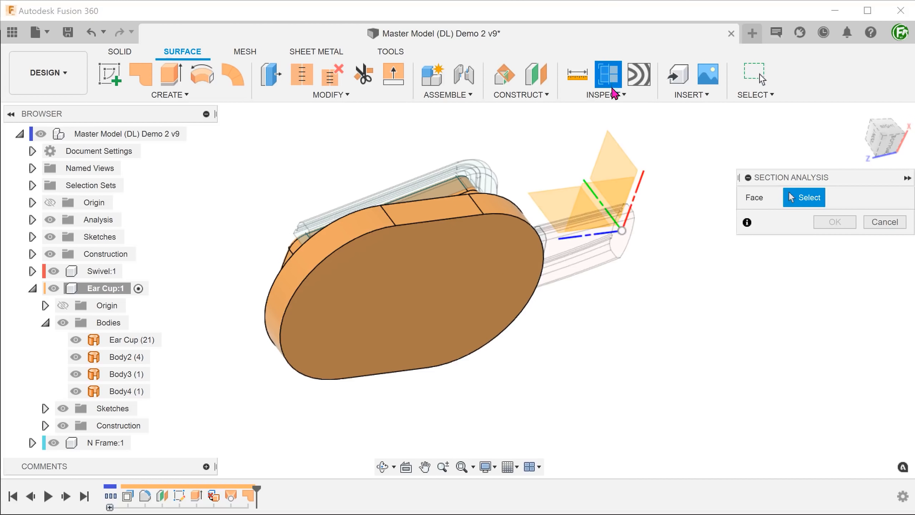
pyautogui.click(585, 169)
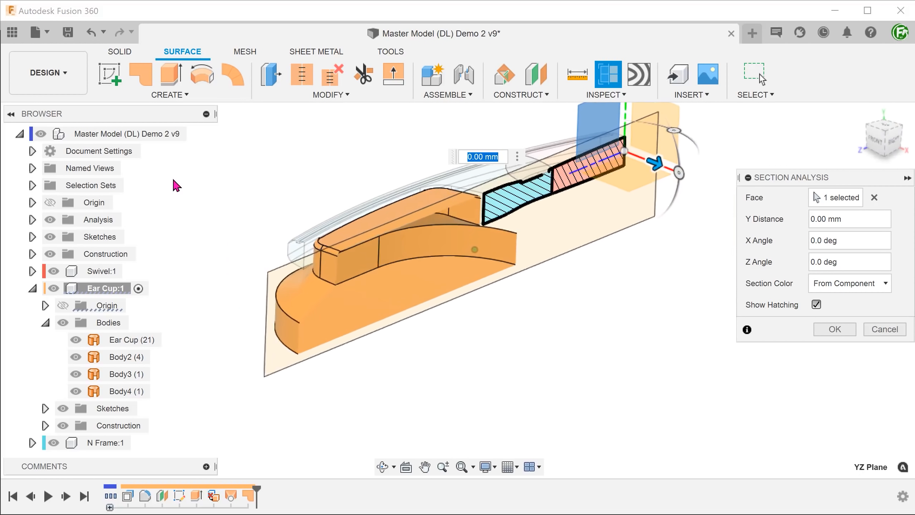
pyautogui.click(880, 330)
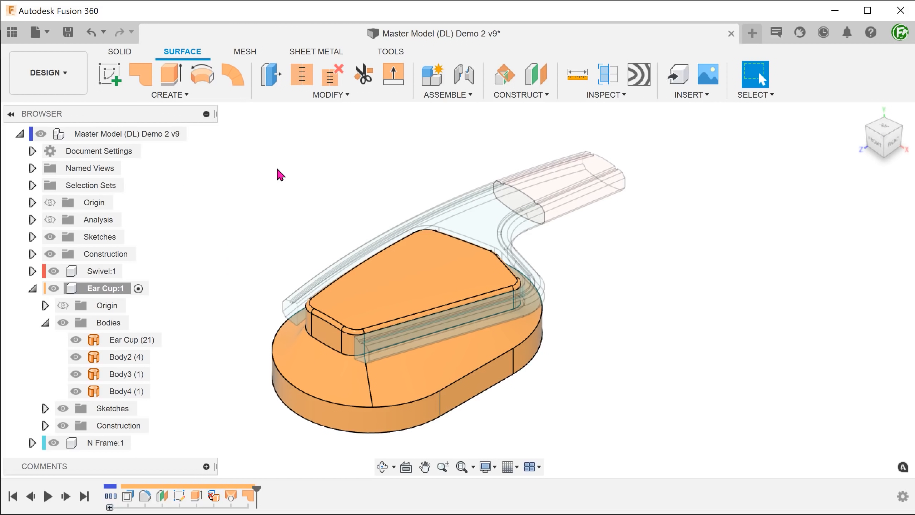
# Stitch all four Ear Cup surface bodies together into a single new body.
pyautogui.click(289, 97)
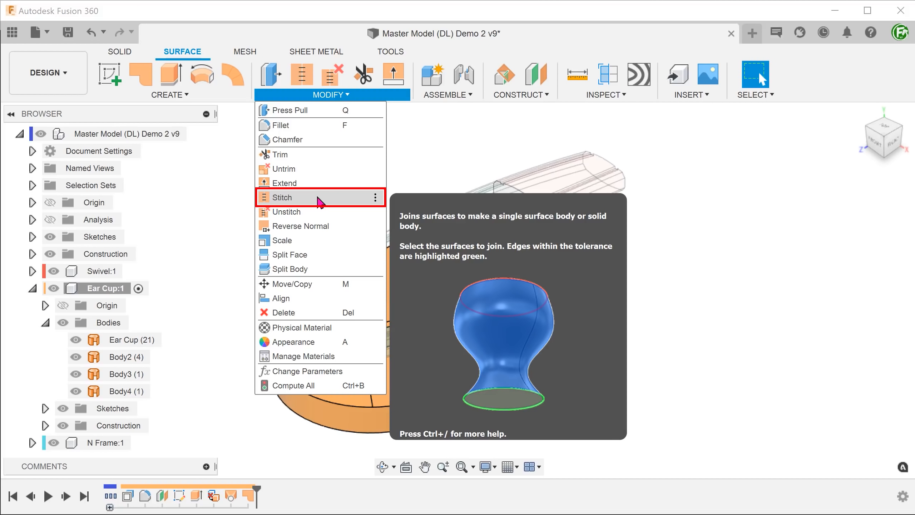
pyautogui.click(319, 198)
pyautogui.moveTo(219, 176); pyautogui.dragTo(588, 452)
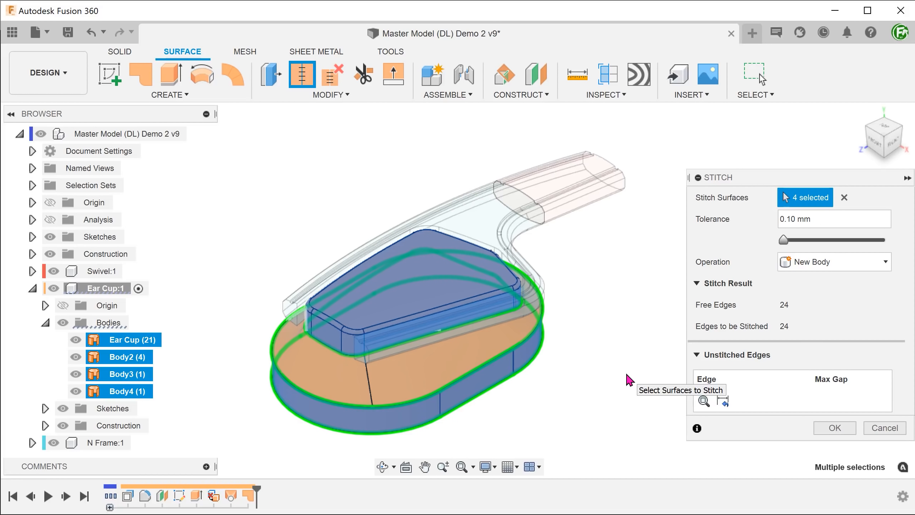
pyautogui.click(834, 428)
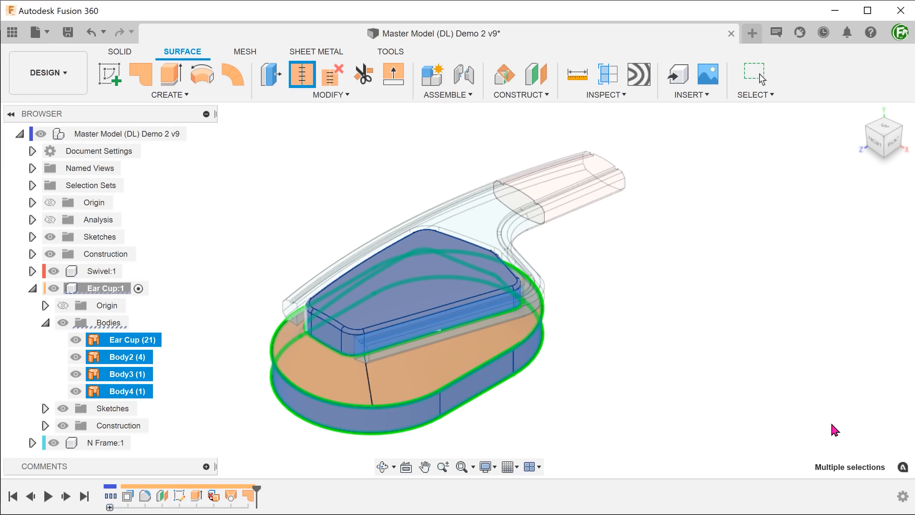
# Highlight the stitched Ear Cup body and check its interior with a temporary section through the YZ plane.
pyautogui.click(121, 340)
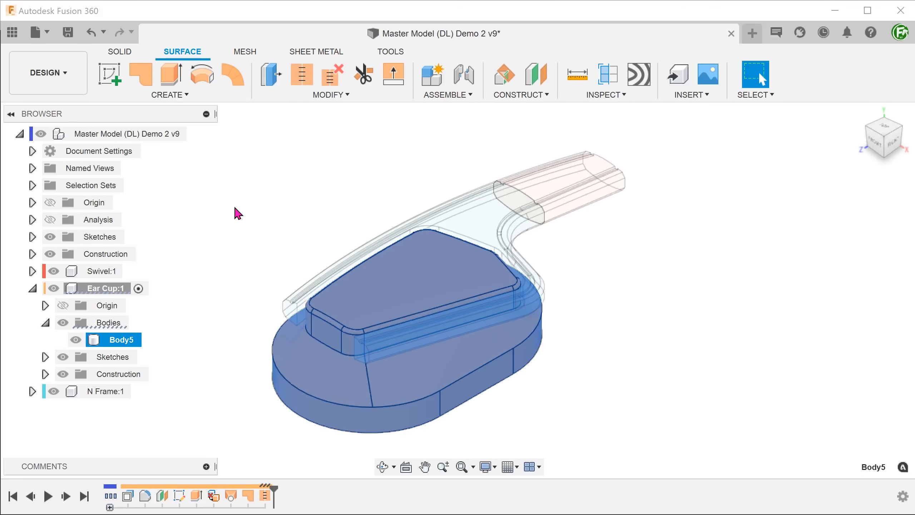
pyautogui.click(238, 213)
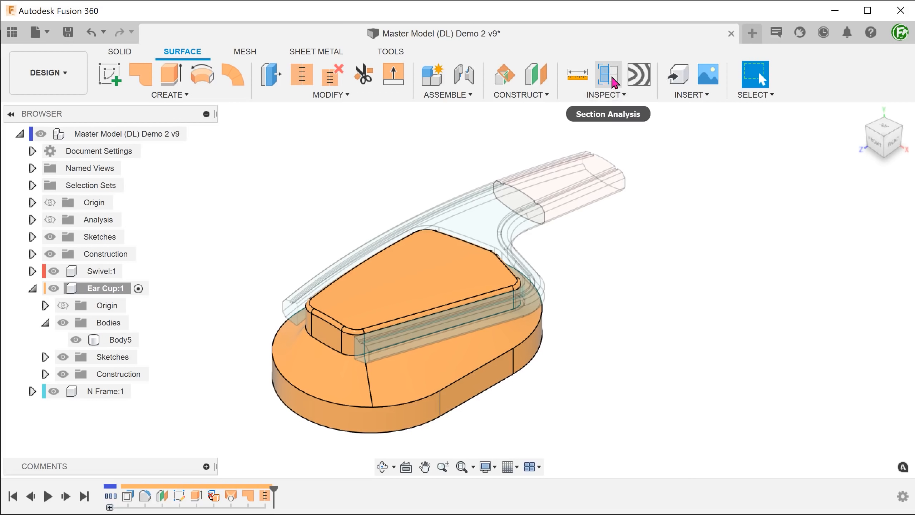
pyautogui.click(609, 75)
pyautogui.click(578, 139)
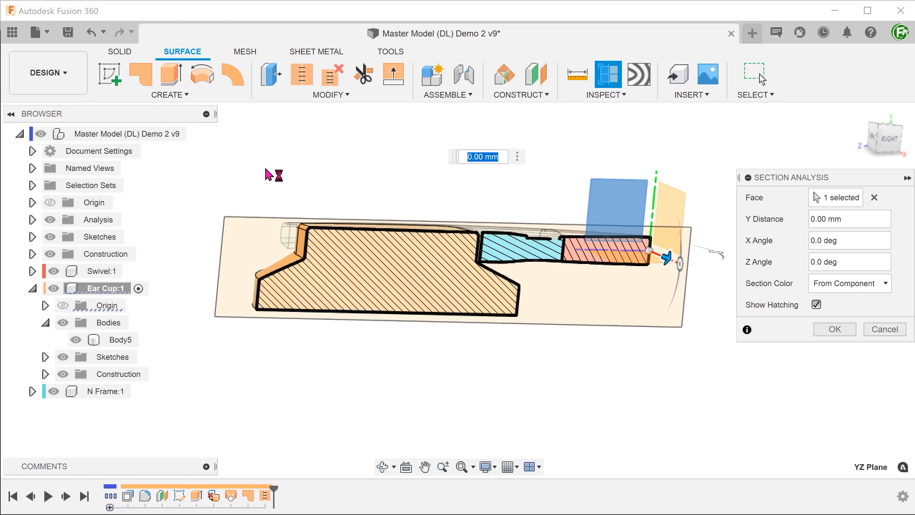
pyautogui.click(885, 329)
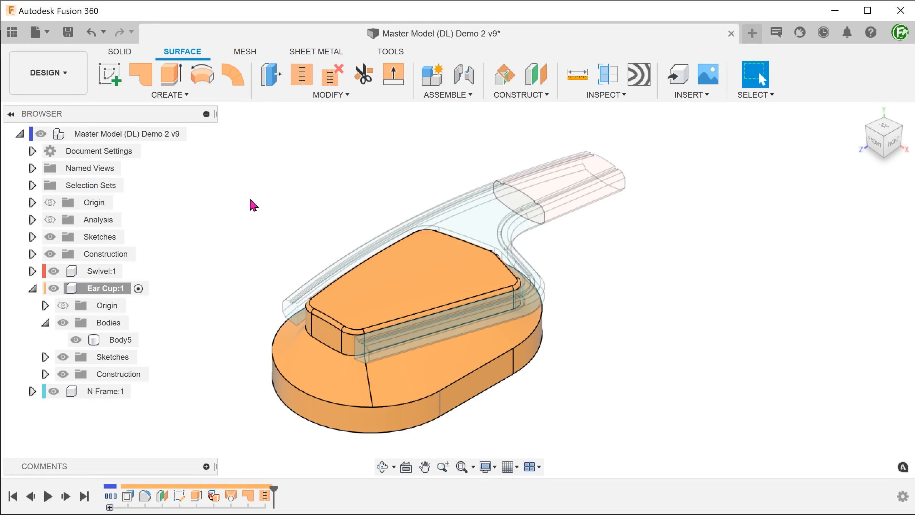
# Return to the top-level assembly from the Ear Cup and activate the N Frame component.
pyautogui.click(32, 288)
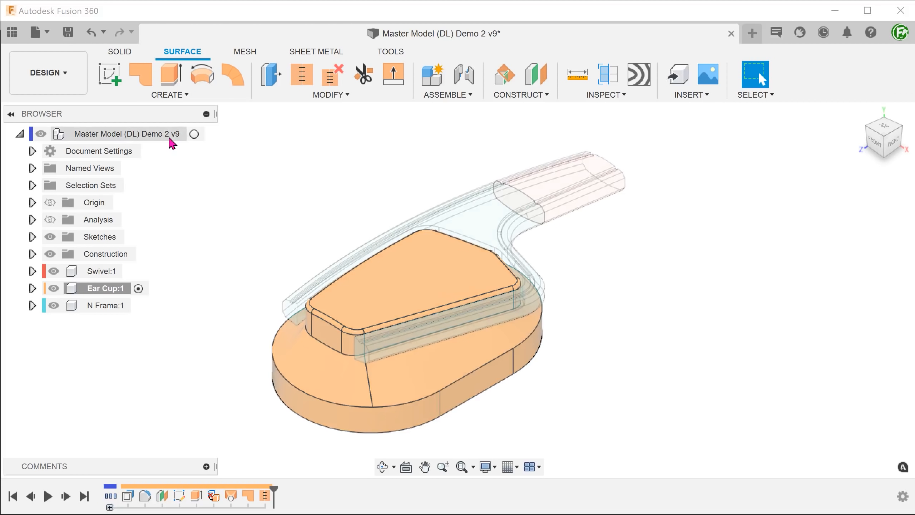
pyautogui.click(194, 134)
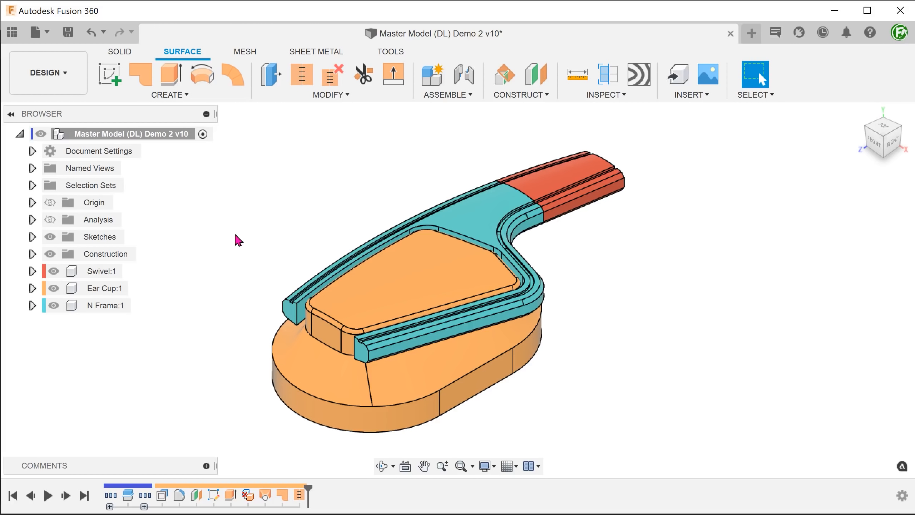
pyautogui.click(138, 305)
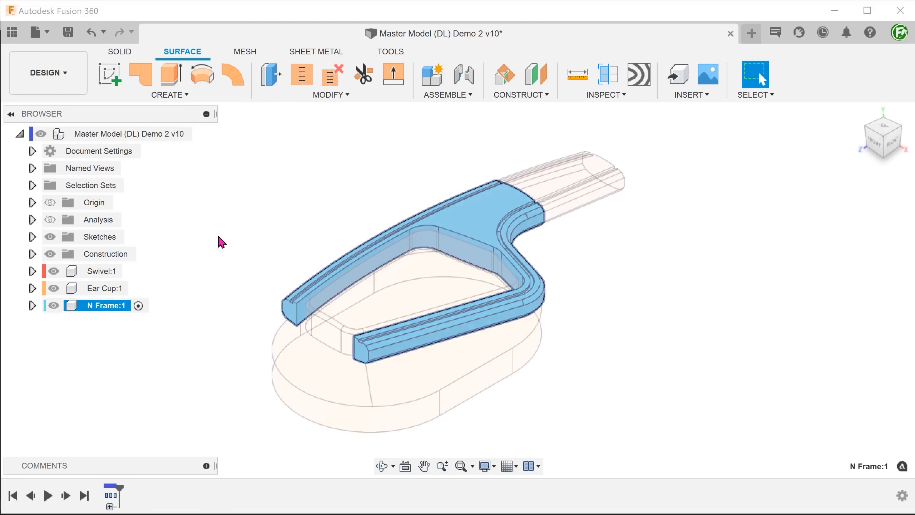
pyautogui.click(219, 237)
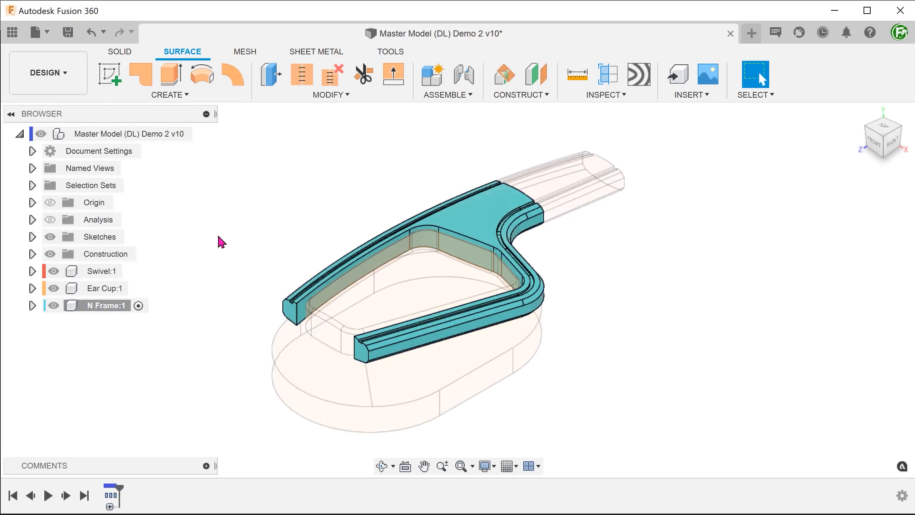
# Shorten the N Frame's long outer arm by offsetting its end face by -13 mm.
pyautogui.click(121, 55)
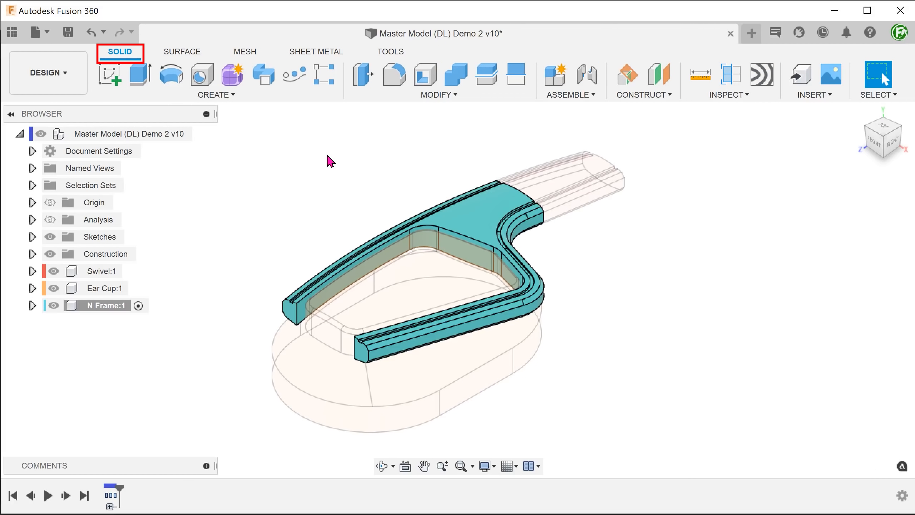
pyautogui.click(384, 95)
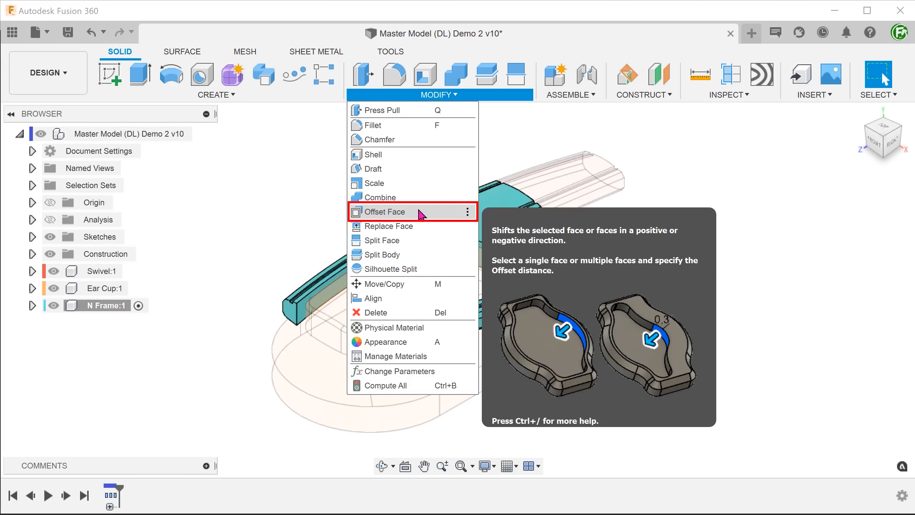
pyautogui.click(421, 214)
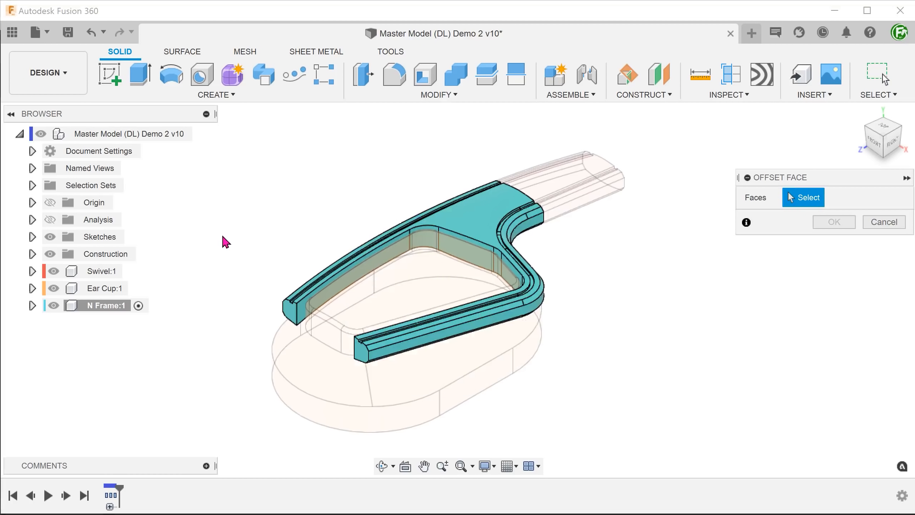
pyautogui.click(276, 307)
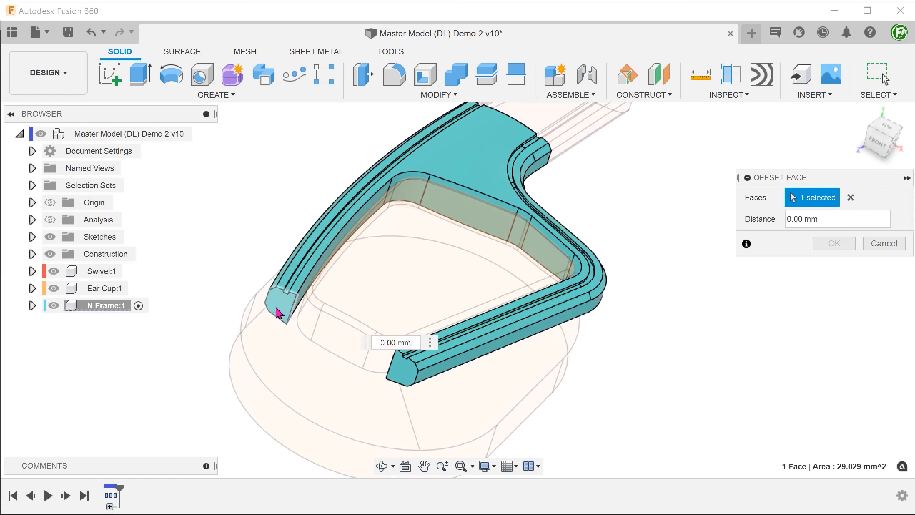
pyautogui.moveTo(270, 313); pyautogui.dragTo(298, 284)
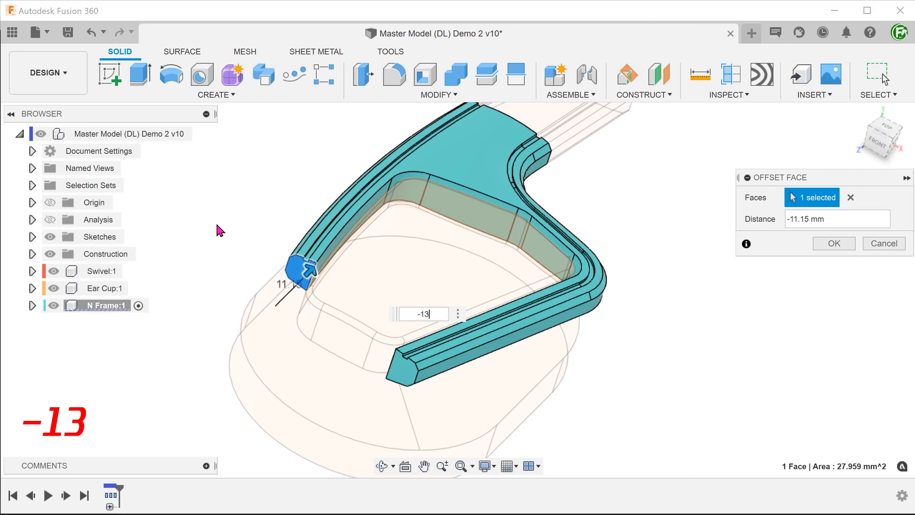
pyautogui.press('Return')
pyautogui.press('Return')
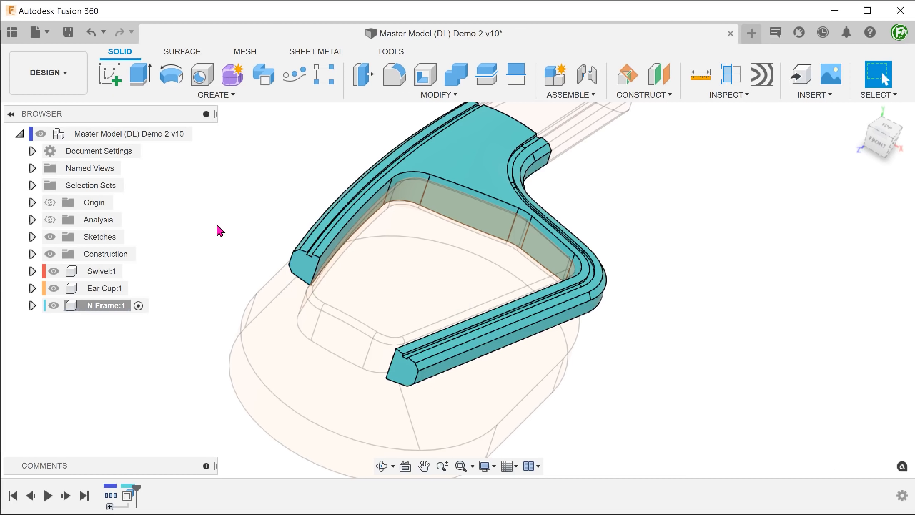
# Shorten the N Frame's other arm, the one on the curved side, by offsetting its end face by -27 mm.
pyautogui.rightClick(217, 224)
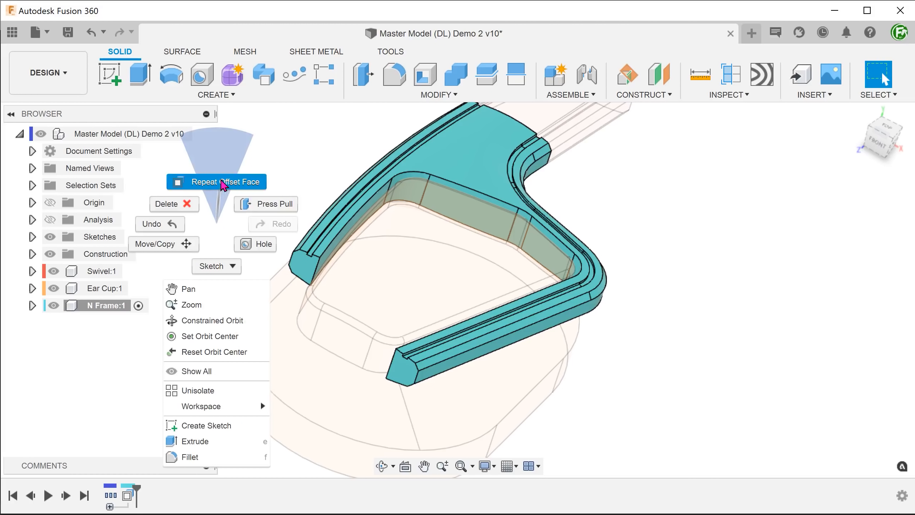
pyautogui.click(222, 184)
pyautogui.click(403, 378)
pyautogui.moveTo(403, 379); pyautogui.dragTo(620, 404)
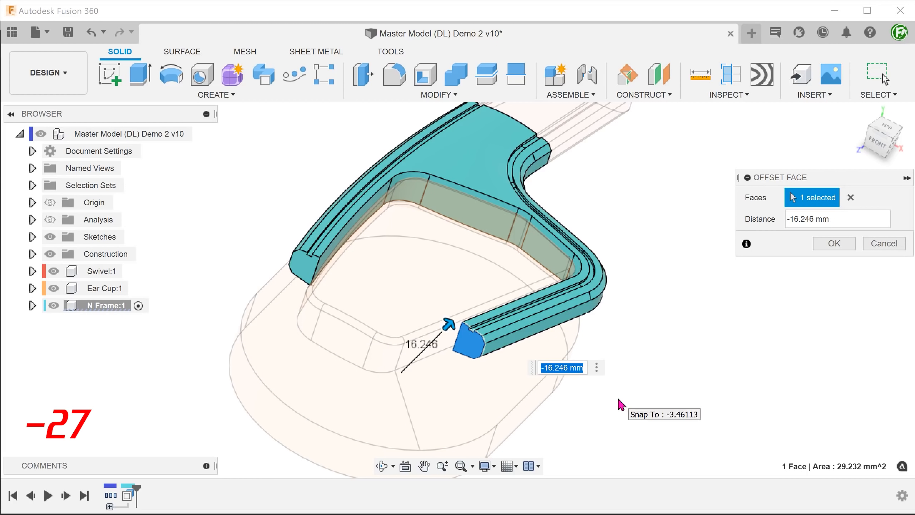
pyautogui.write('7')
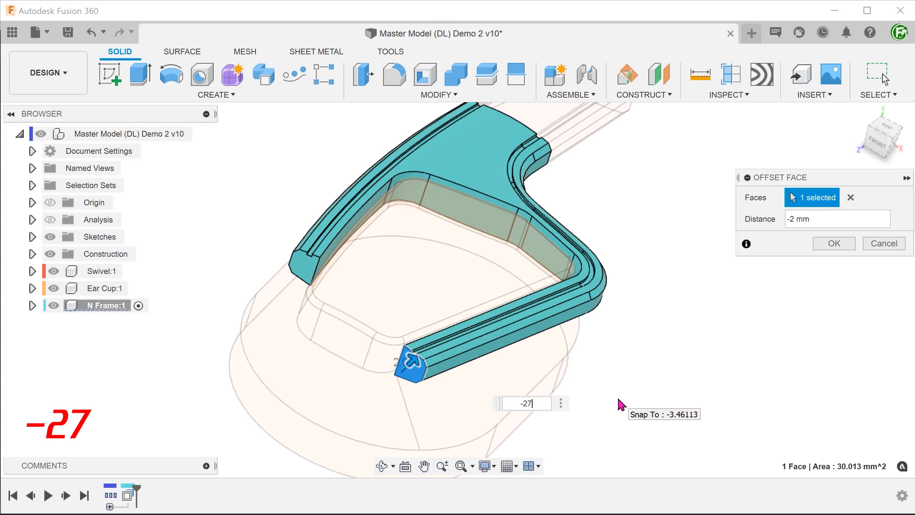
pyautogui.click(825, 245)
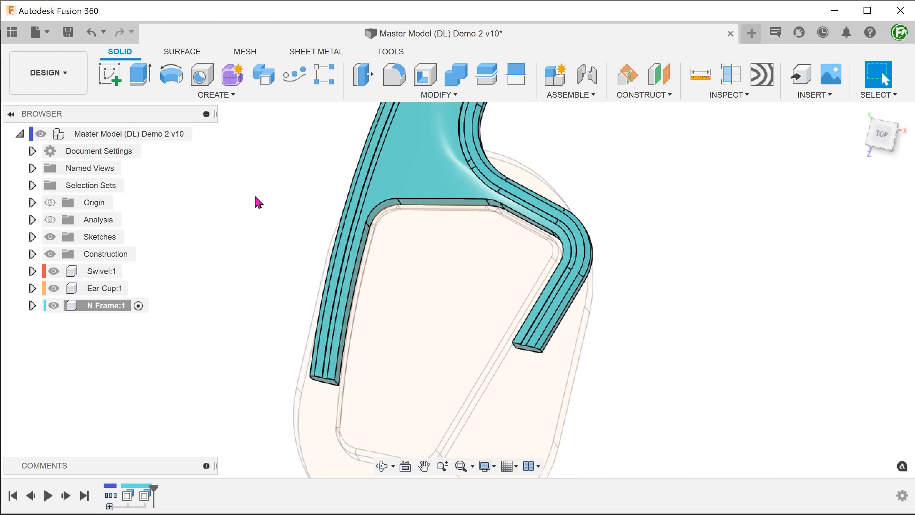
# Start a sketch on the horizontal XZ origin plane and project the middle edge of the N Frame's end face that meets the Swivel.
pyautogui.press('F6')
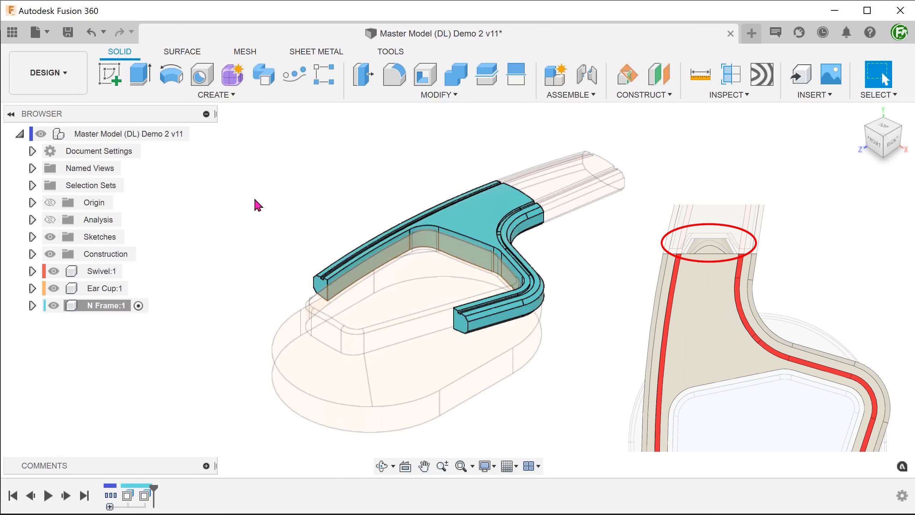
pyautogui.click(110, 80)
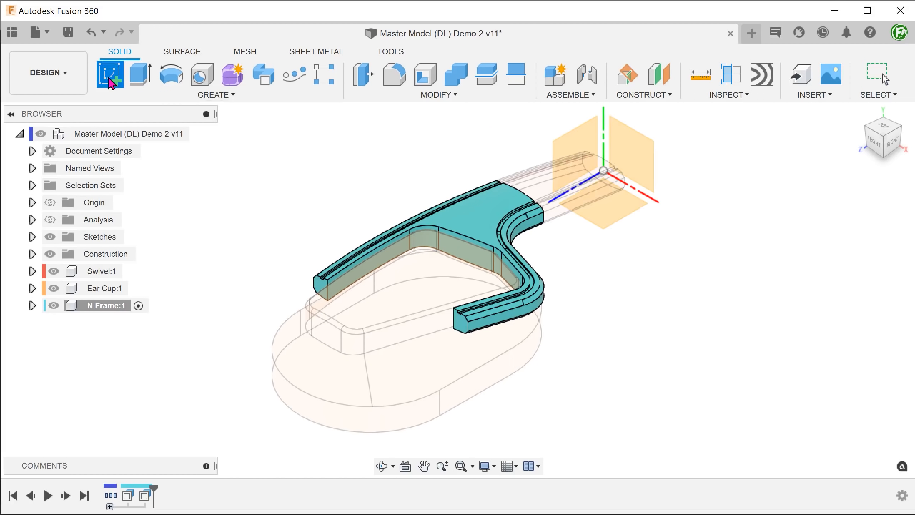
pyautogui.click(557, 220)
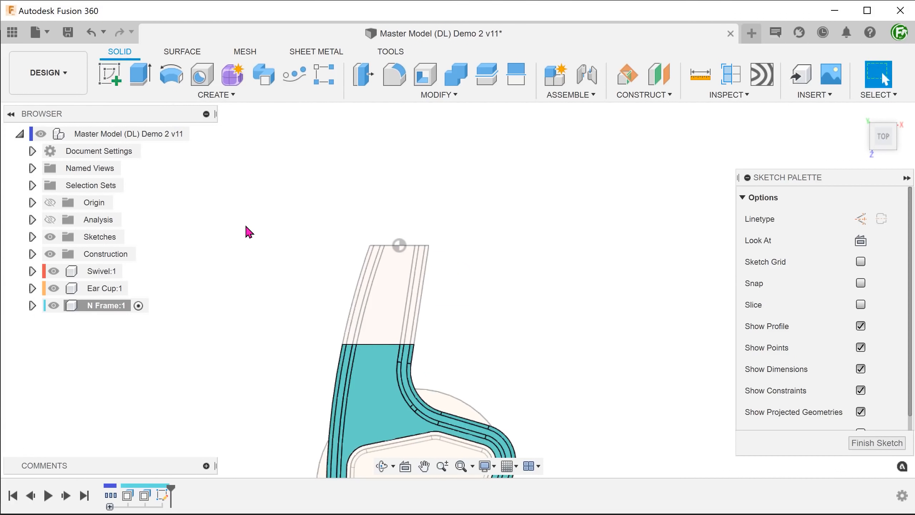
pyautogui.click(33, 168)
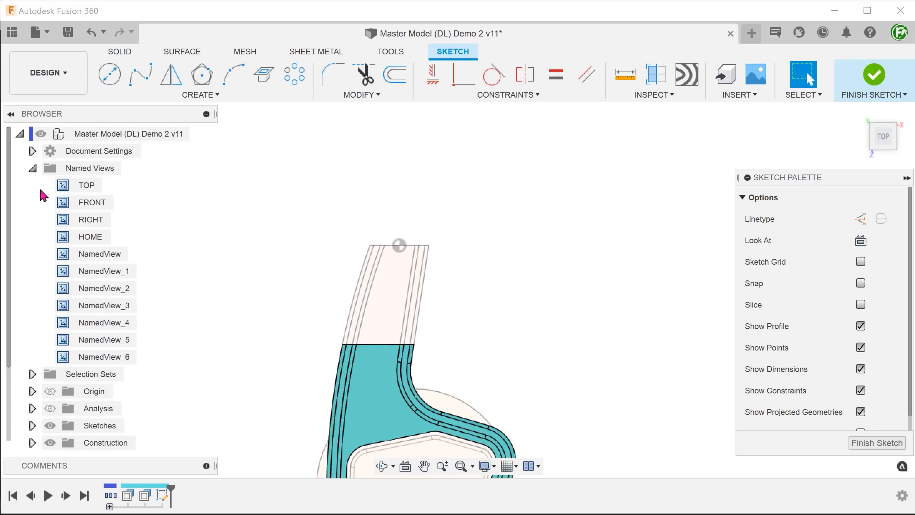
pyautogui.doubleClick(104, 356)
pyautogui.click(32, 168)
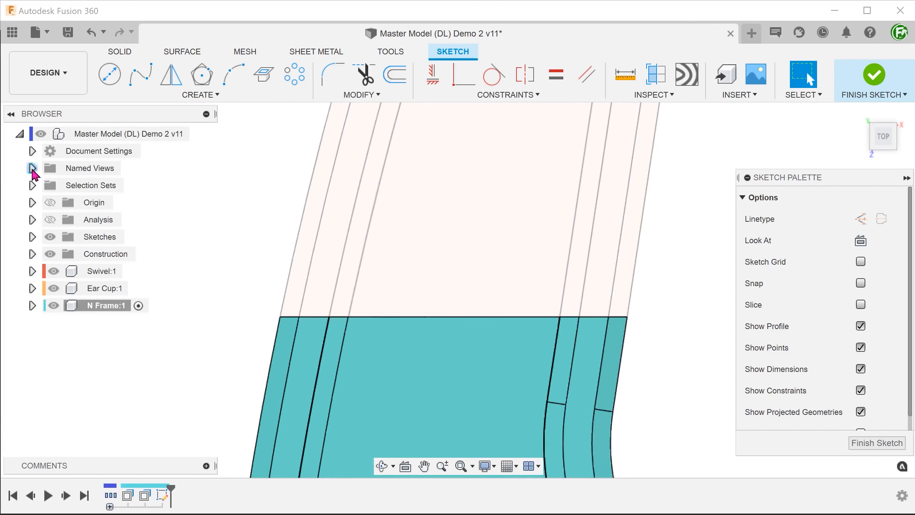
pyautogui.press('p')
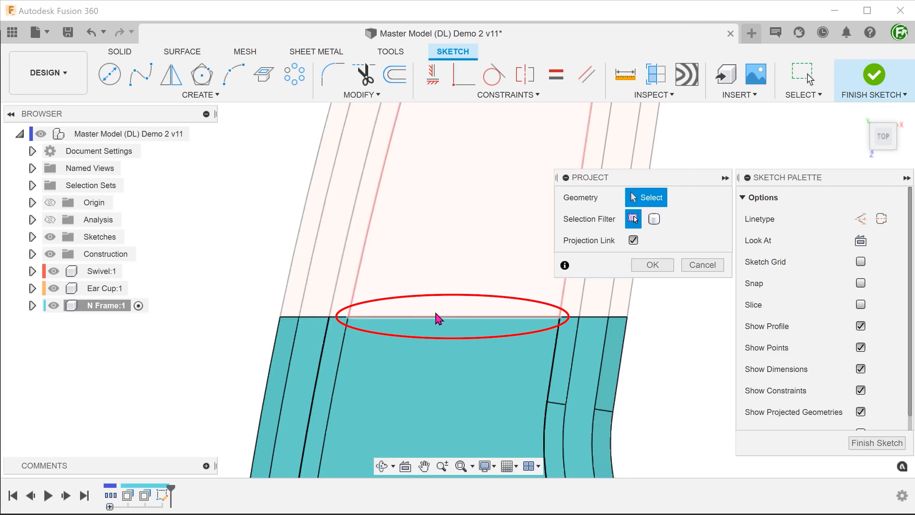
pyautogui.click(454, 318)
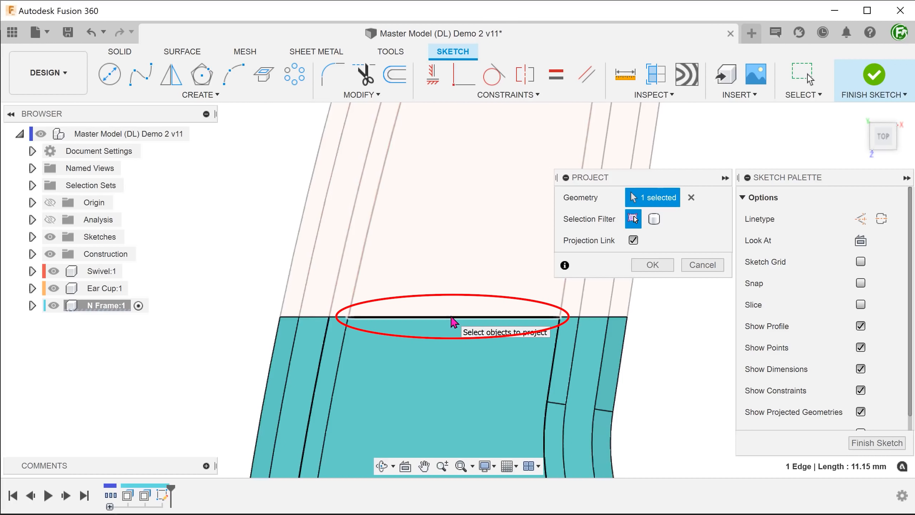
pyautogui.click(649, 264)
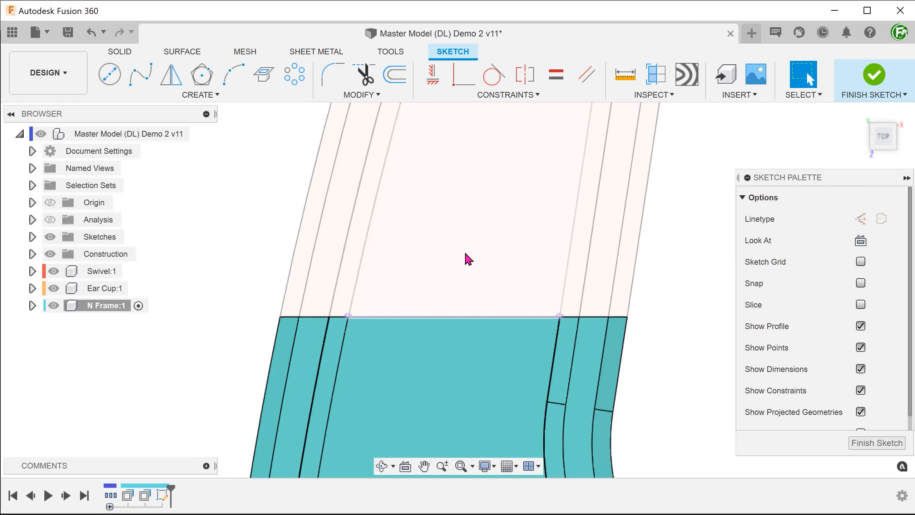
# Draw a half-trapezoid from the projected edge's midpoint: 3 mm outward, 3 mm sideways, and a slanted line back to the edge.
pyautogui.press('l')
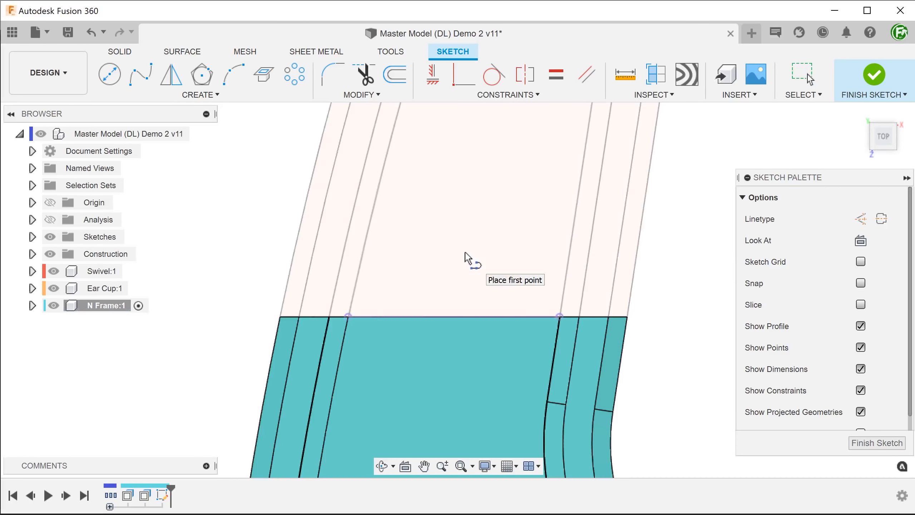
pyautogui.click(453, 316)
pyautogui.write('3')
pyautogui.press('Return')
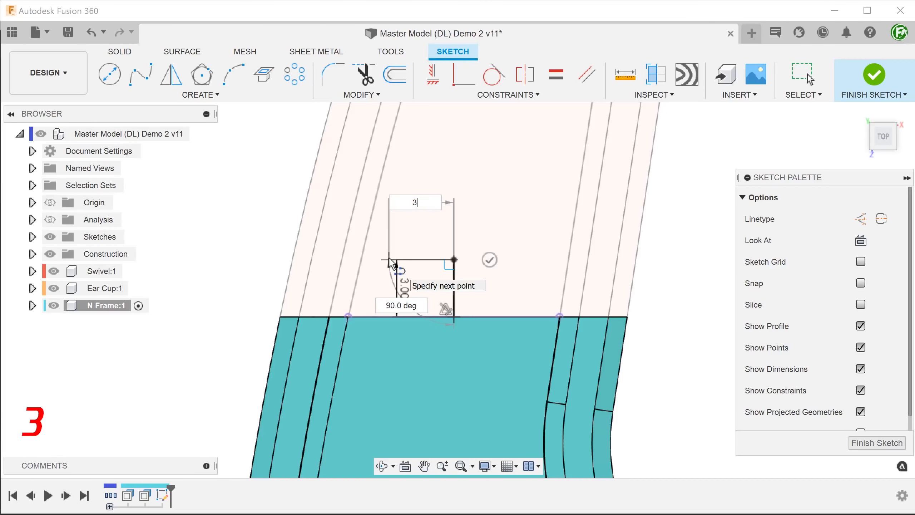
pyautogui.write('3')
pyautogui.press('Return')
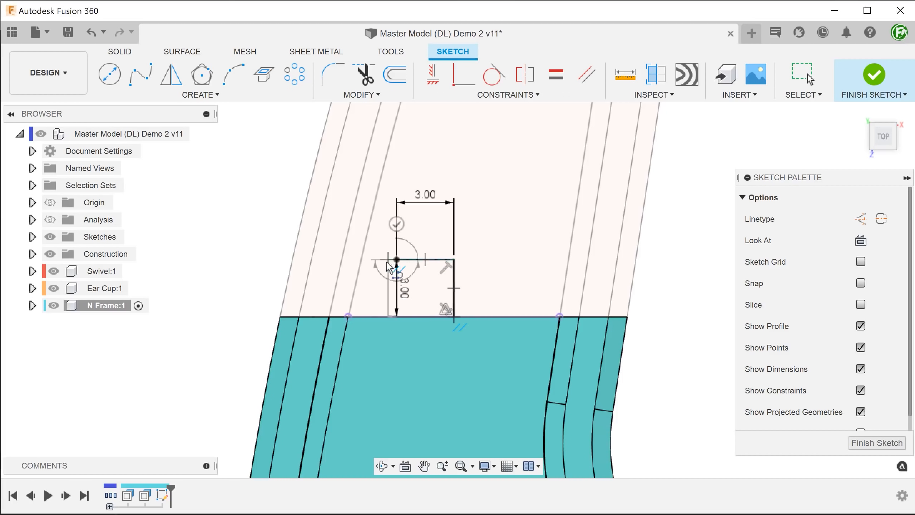
pyautogui.click(368, 314)
pyautogui.press('Escape')
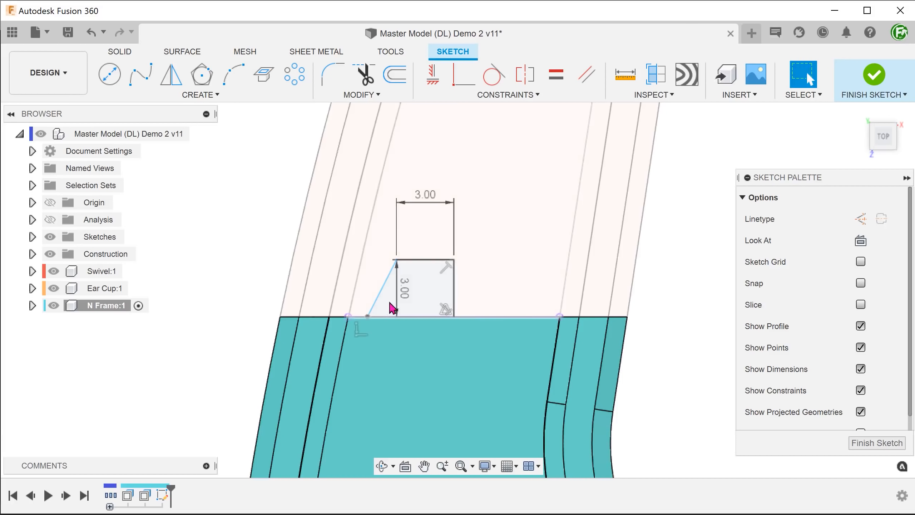
# Move the two 3 mm dimensions clear of the profile and set the slanted line's angle to the projected edge to 60 degrees.
pyautogui.moveTo(406, 292); pyautogui.dragTo(245, 287)
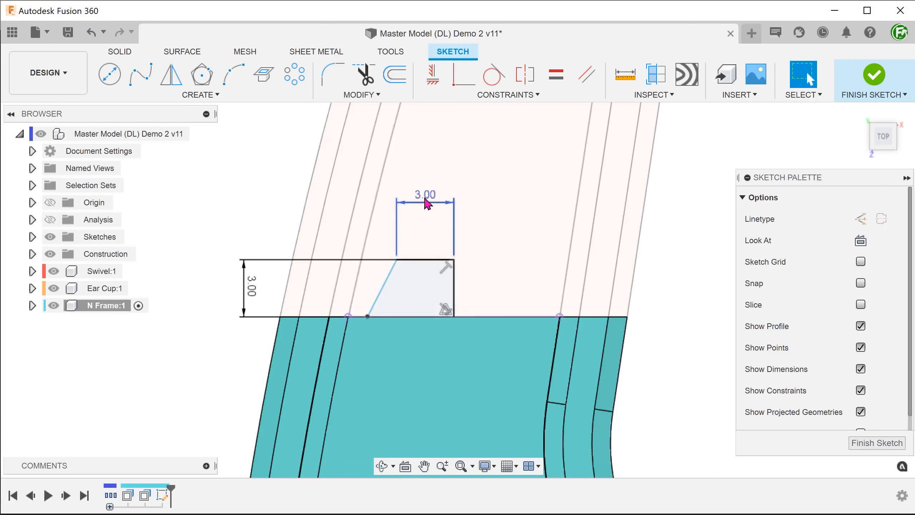
pyautogui.moveTo(426, 203); pyautogui.dragTo(420, 276)
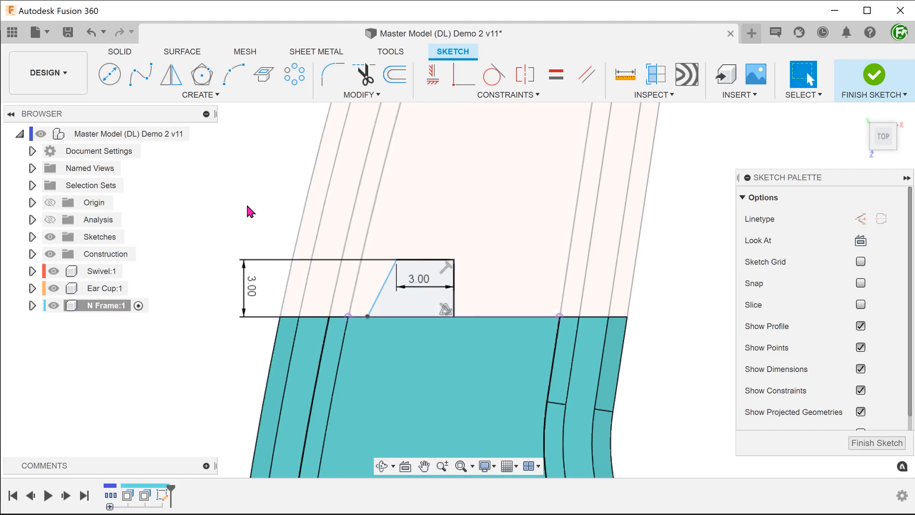
pyautogui.press('d')
pyautogui.click(375, 303)
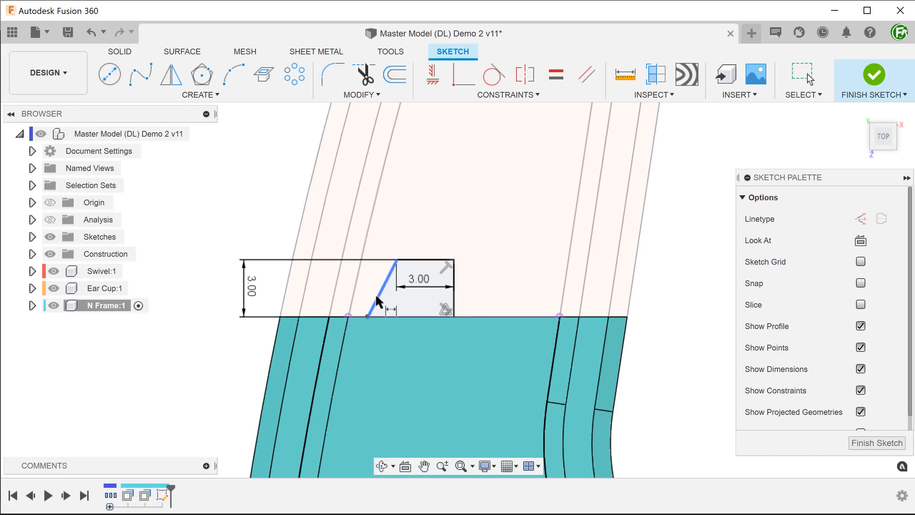
pyautogui.click(409, 315)
pyautogui.click(492, 230)
pyautogui.write('60')
pyautogui.press('Return')
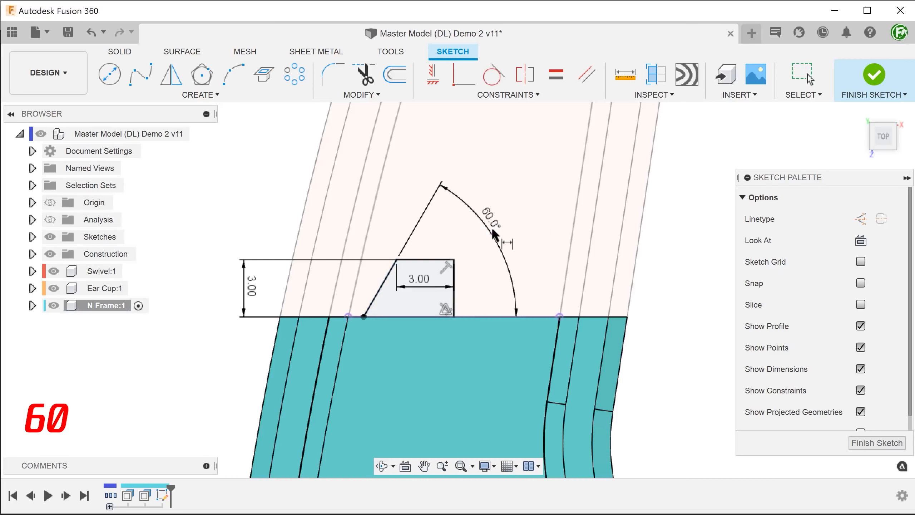
pyautogui.press('Escape')
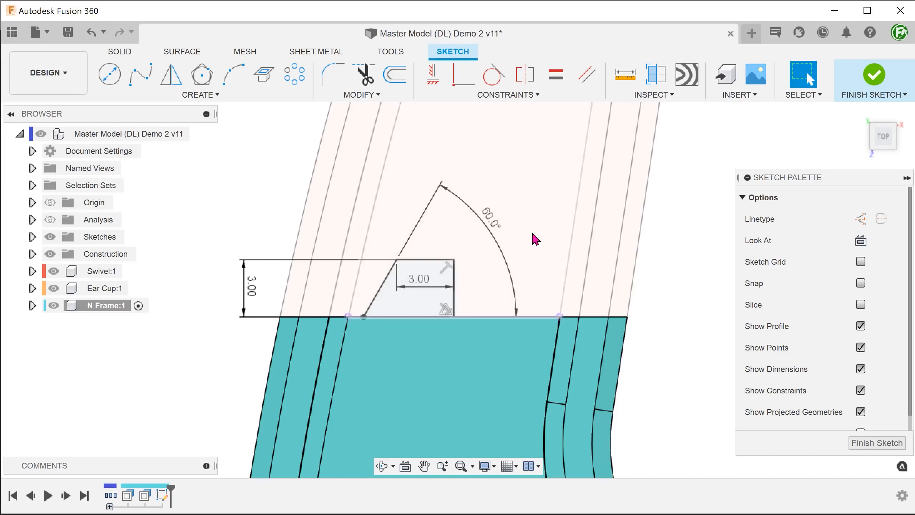
# Convert the profile's 3 mm line at the edge's midpoint to a centerline and finish the sketch.
pyautogui.rightClick(455, 299)
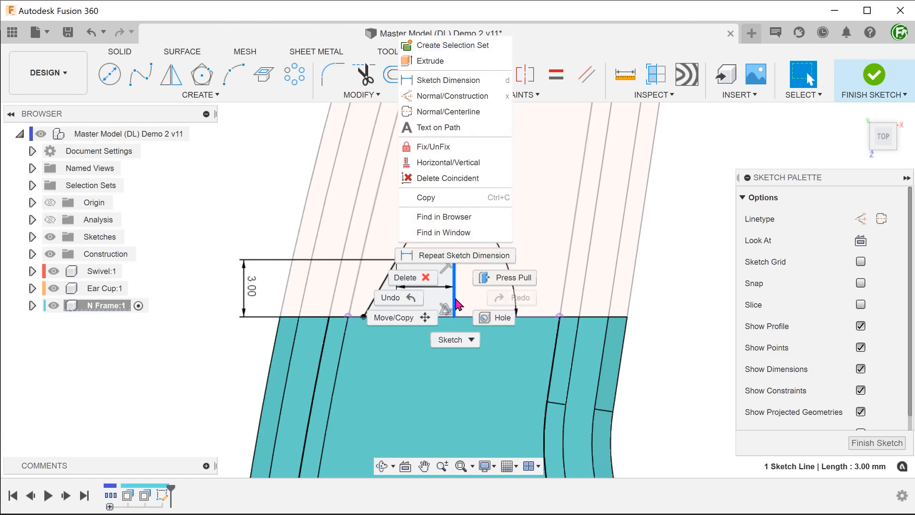
pyautogui.click(487, 119)
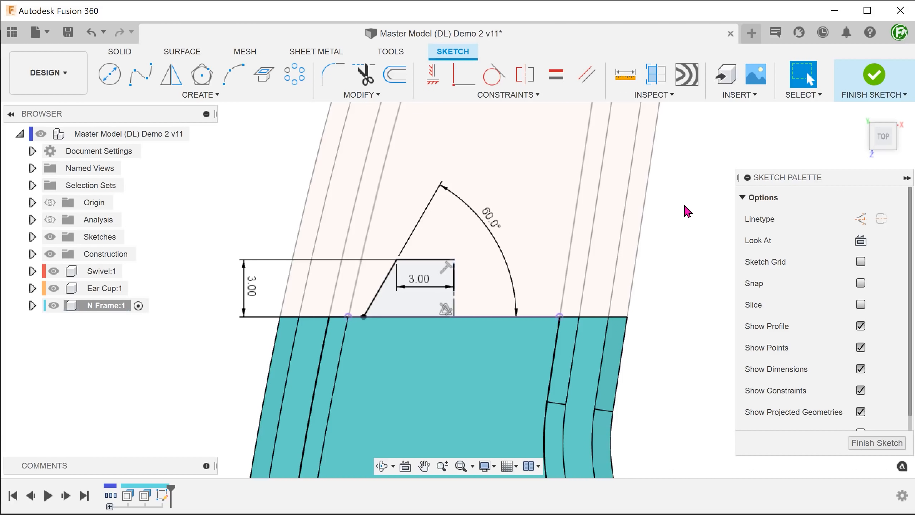
pyautogui.click(842, 88)
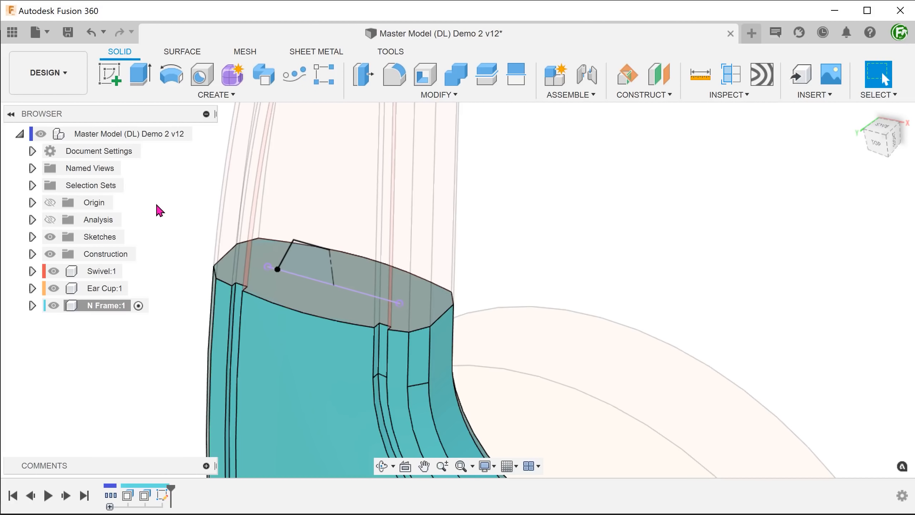
# Hide the Swivel and revolve the half-trapezoid 360 degrees about its centerline, joining the cone to the N Frame's end.
pyautogui.click(54, 273)
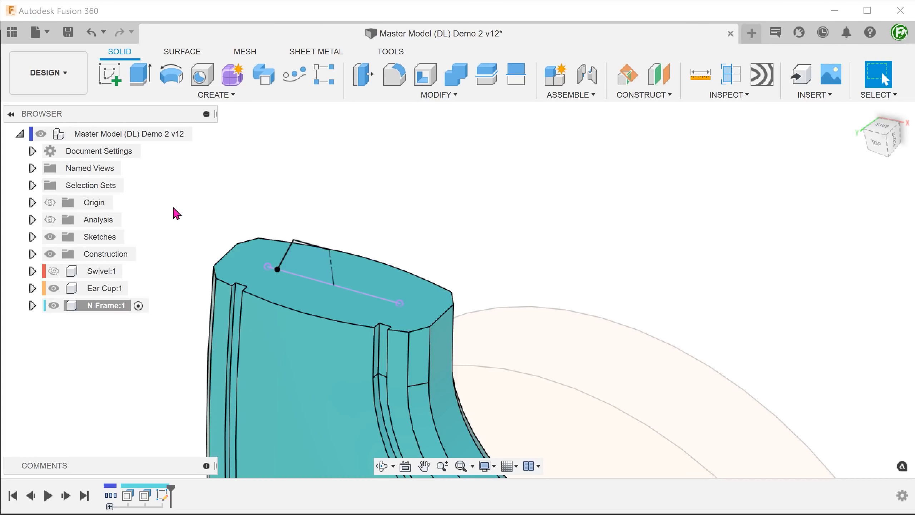
pyautogui.click(220, 95)
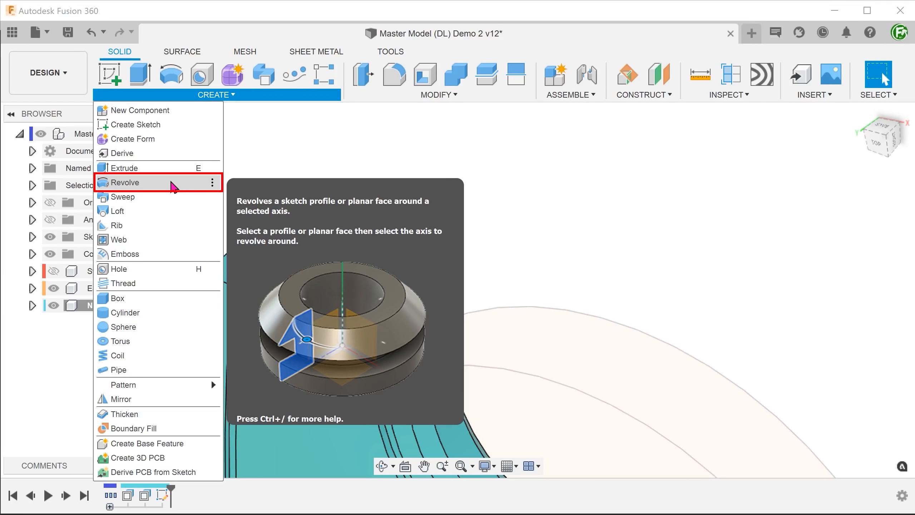
pyautogui.click(172, 183)
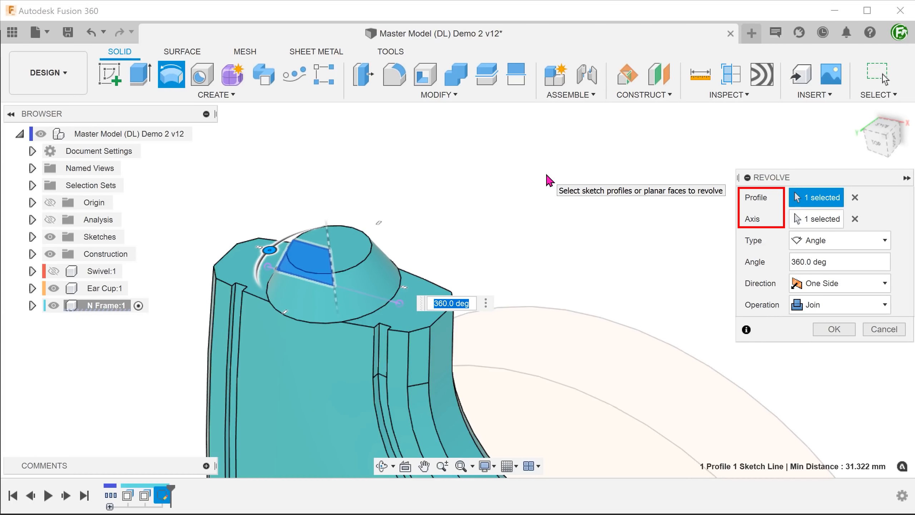
pyautogui.click(834, 330)
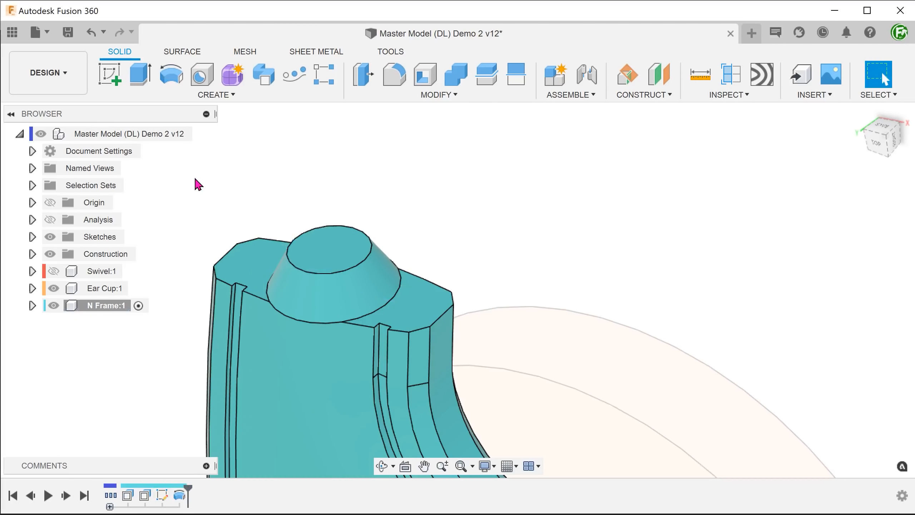
# Split the N Frame body with its two opposite broad outer faces as extended splitting tools, separating the parts of the cone that overhang them.
pyautogui.keyDown('shift'); pyautogui.moveTo(195, 178); pyautogui.dragTo(196, 191, button='middle'); pyautogui.keyUp('shift')
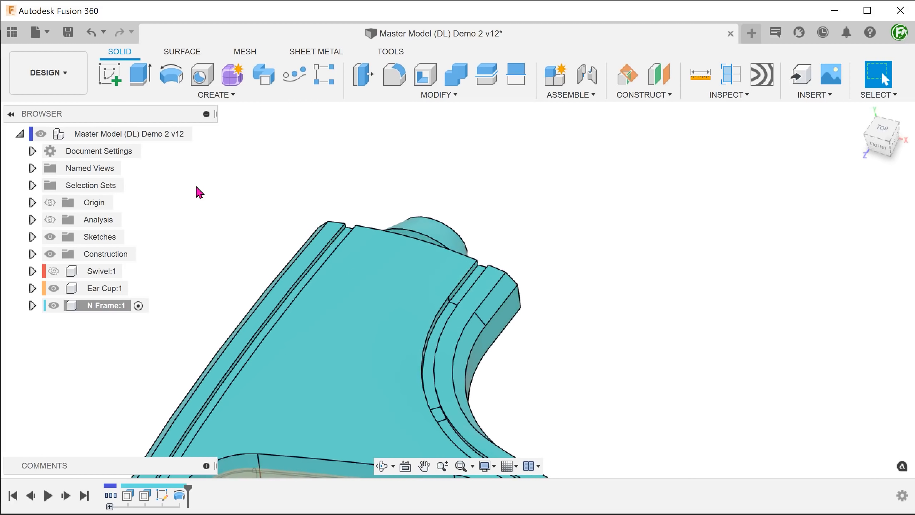
pyautogui.click(381, 95)
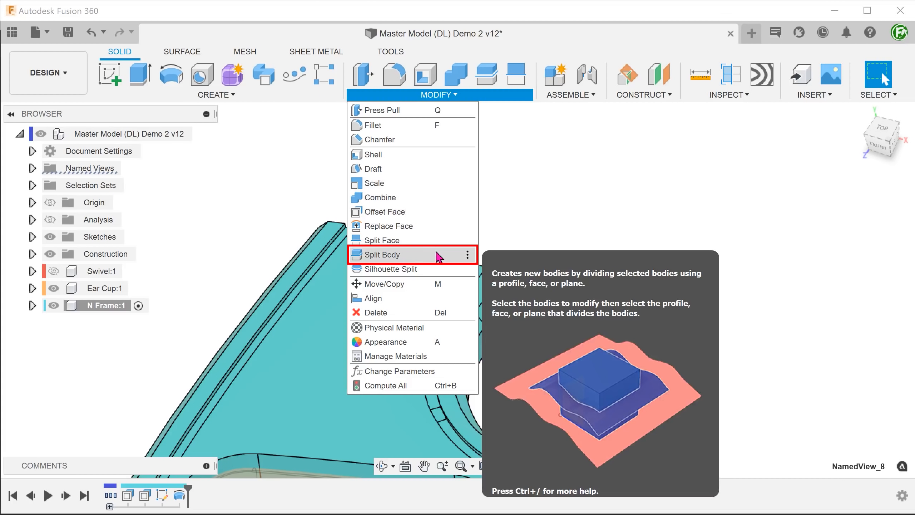
pyautogui.click(437, 256)
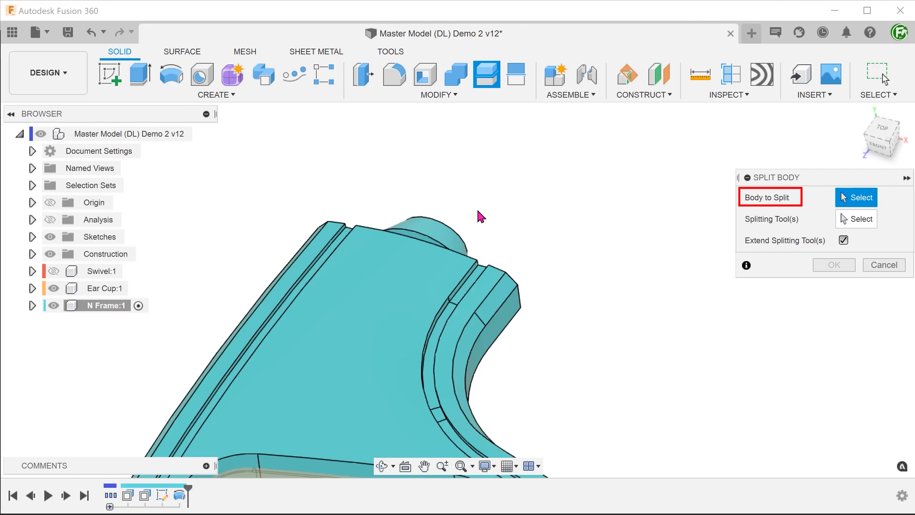
pyautogui.click(410, 289)
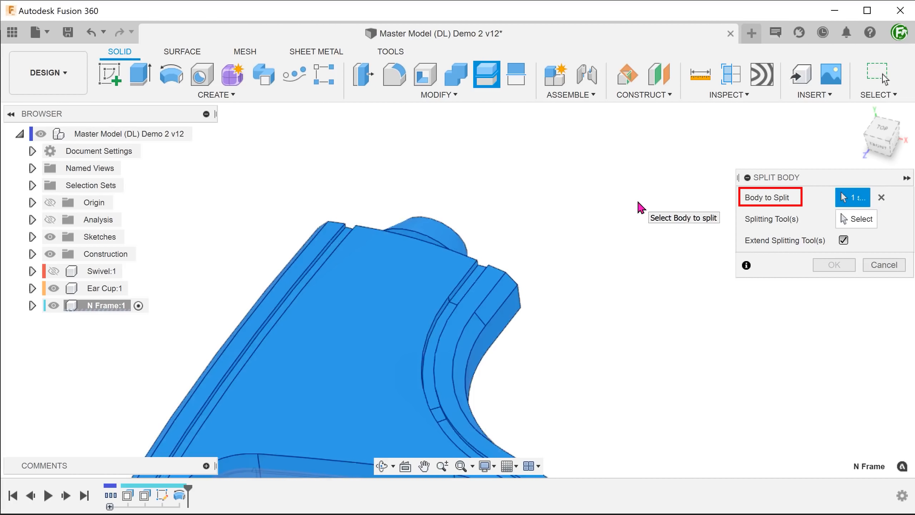
pyautogui.click(851, 220)
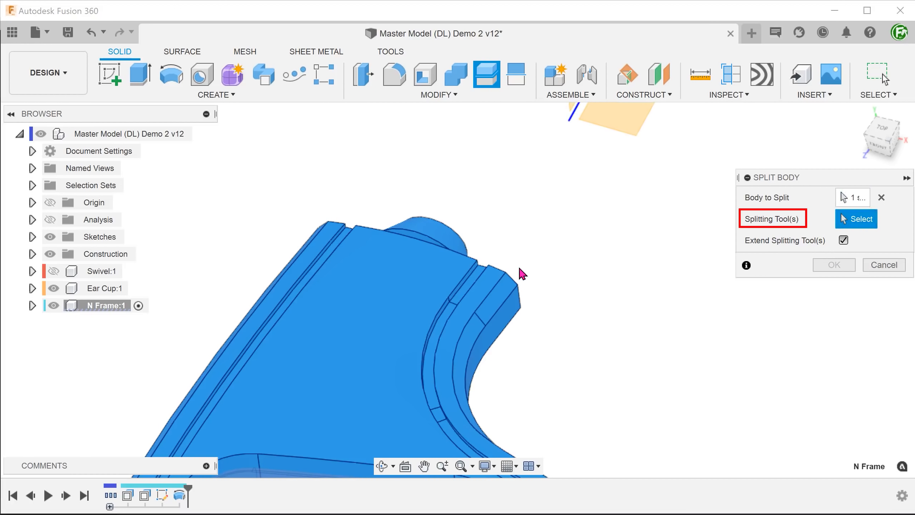
pyautogui.click(402, 285)
pyautogui.moveTo(399, 281)
pyautogui.keyDown('shift'); pyautogui.mouseDown(button='middle')
pyautogui.moveTo(384, 292)
pyautogui.moveTo(425, 282)
pyautogui.moveTo(301, 258)
pyautogui.moveTo(237, 190)
pyautogui.mouseUp(button='middle'); pyautogui.keyUp('shift')
pyautogui.click(443, 280)
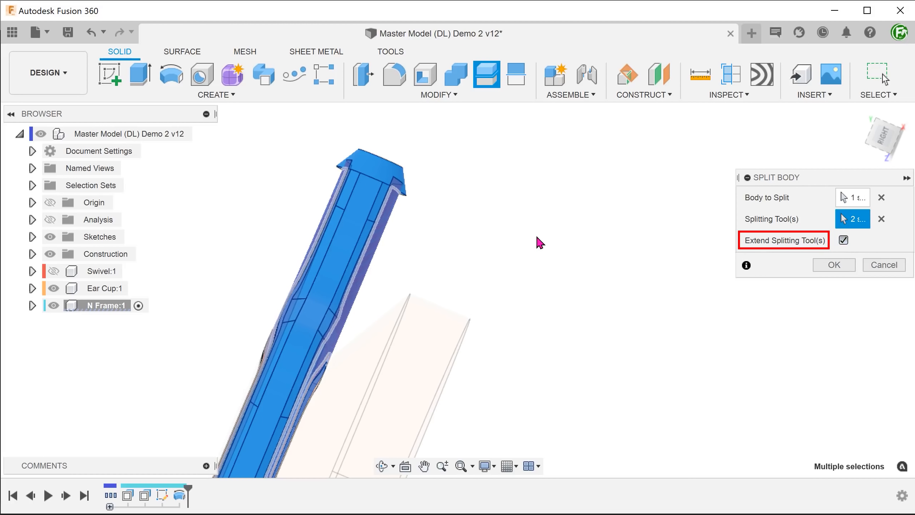
pyautogui.click(828, 270)
# Remove the two overhanging cone pieces, N Frame (1) and N Frame (2), from the N Frame component.
pyautogui.keyDown('shift'); pyautogui.moveTo(241, 201); pyautogui.dragTo(217, 206, button='middle'); pyautogui.keyUp('shift')
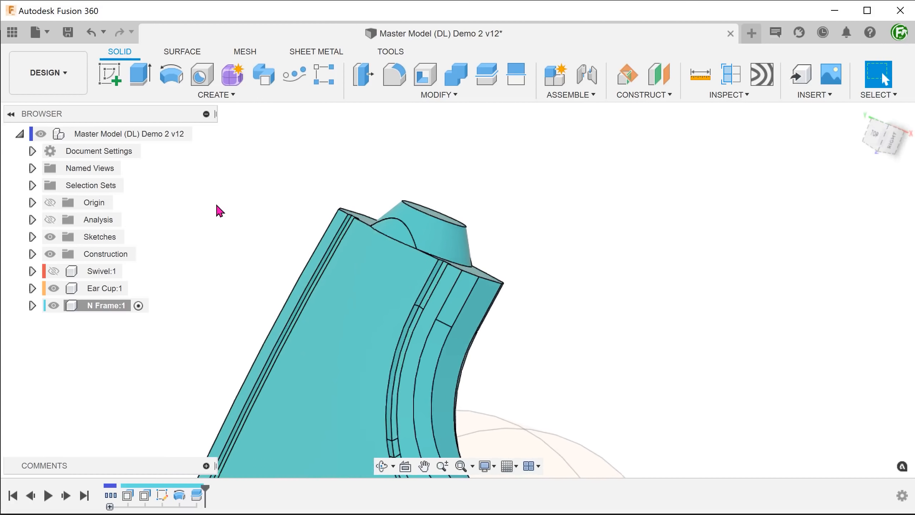
pyautogui.click(32, 306)
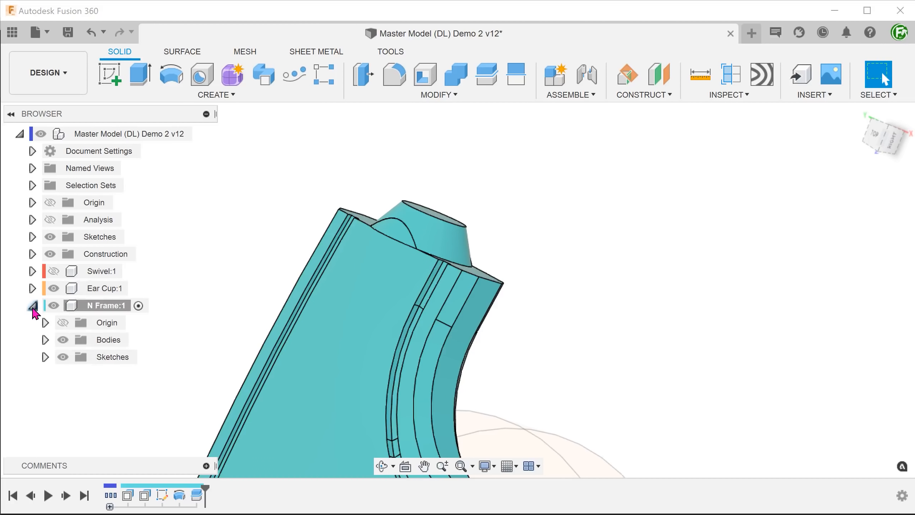
pyautogui.click(46, 341)
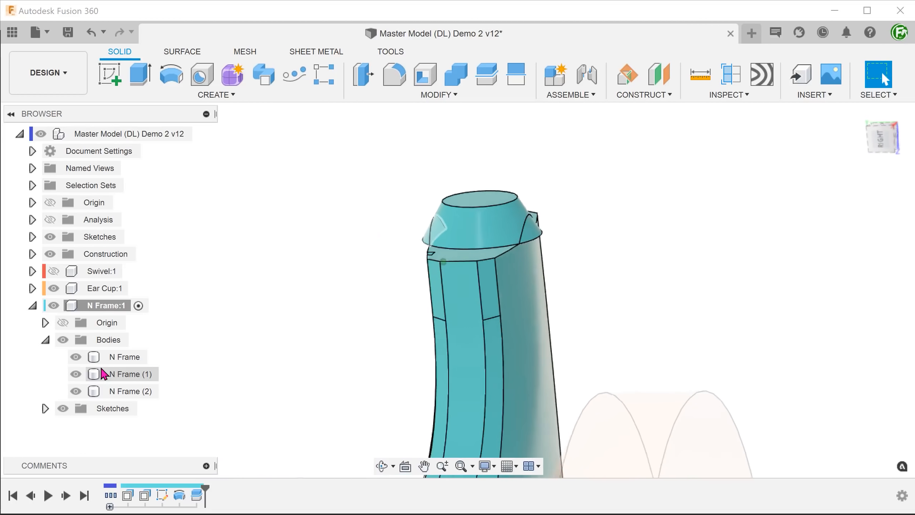
pyautogui.click(103, 372)
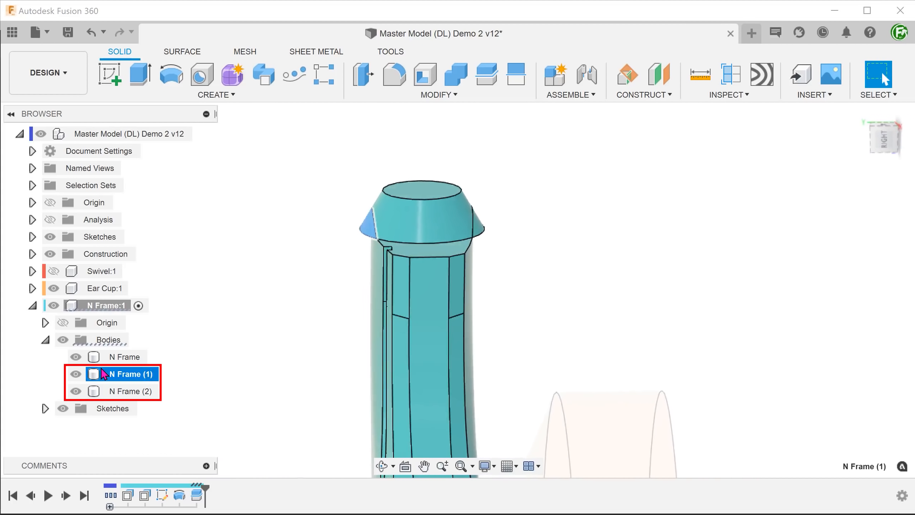
pyautogui.keyDown('shift'); pyautogui.click(124, 389); pyautogui.keyUp('shift')
pyautogui.rightClick(124, 391)
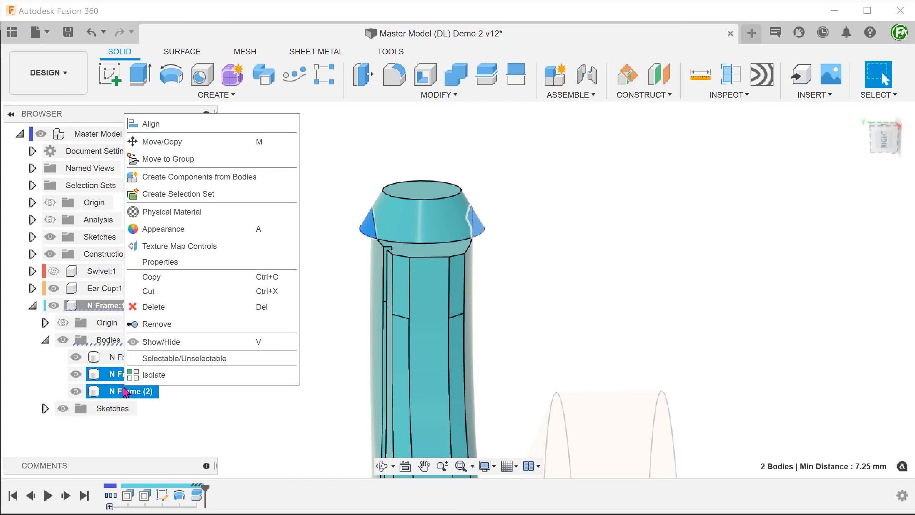
pyautogui.click(192, 331)
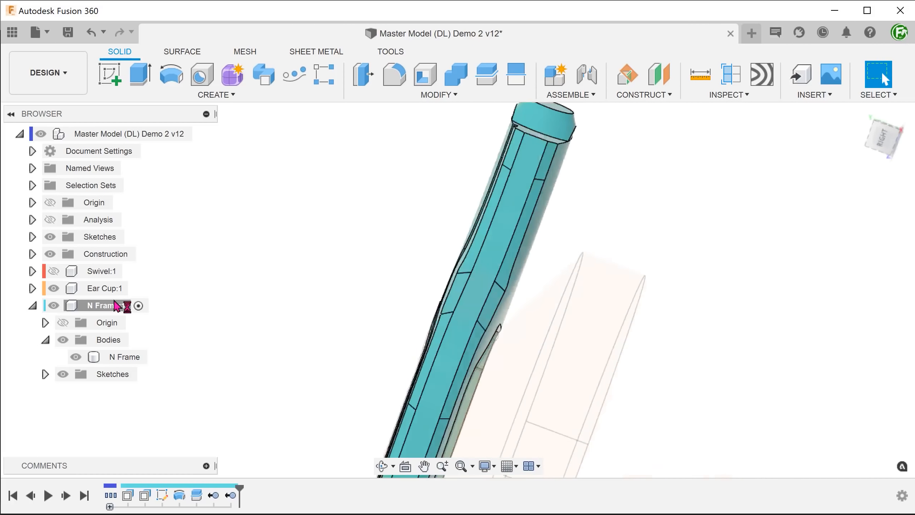
pyautogui.click(32, 305)
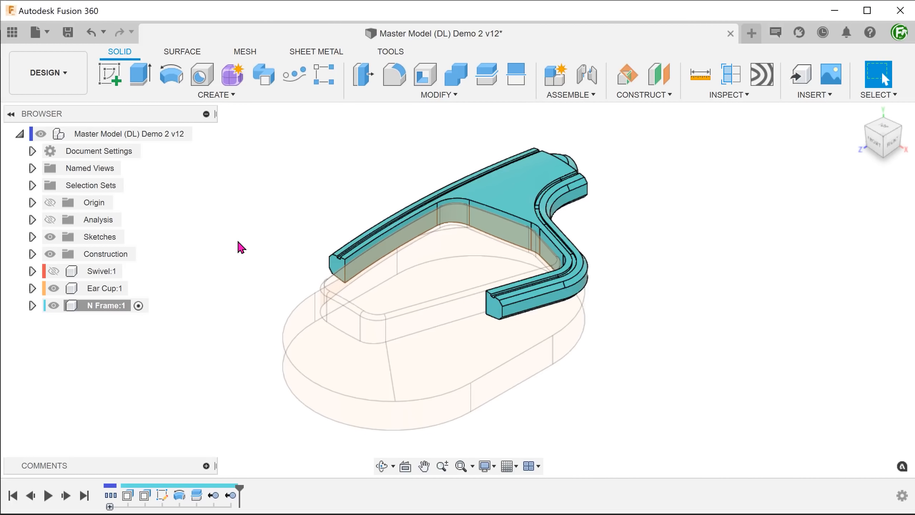
# Show the Swivel again and activate the top-level Master Model assembly.
pyautogui.click(59, 273)
pyautogui.click(57, 271)
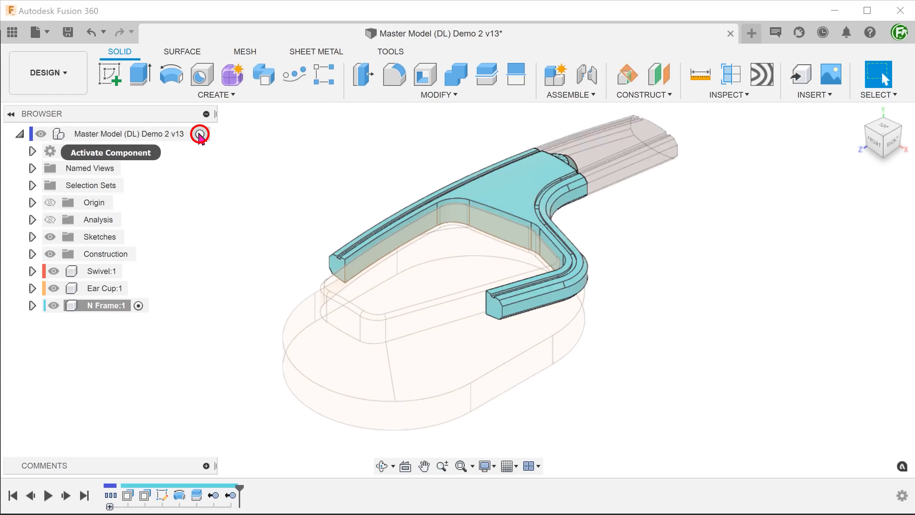
pyautogui.click(199, 134)
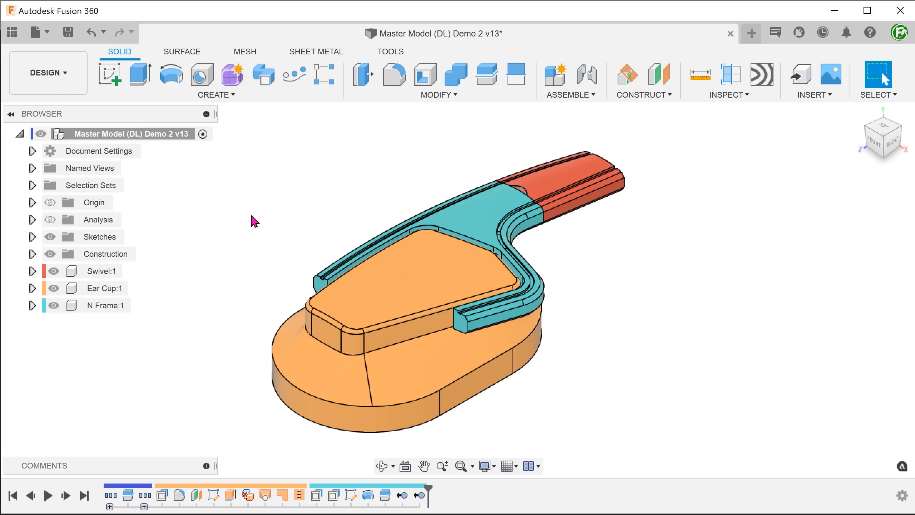
# Activate the Swivel and use Combine to cut the N Frame body out of it, keeping the tool body.
pyautogui.click(130, 270)
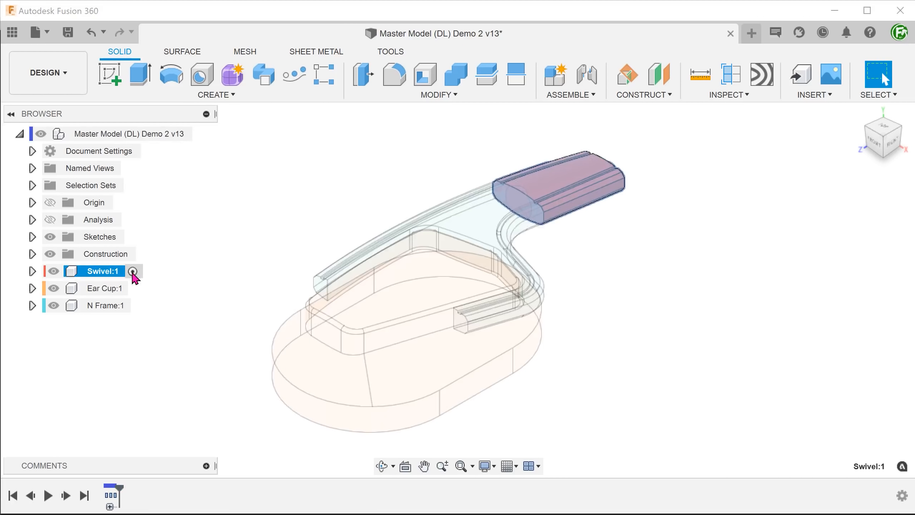
pyautogui.click(376, 95)
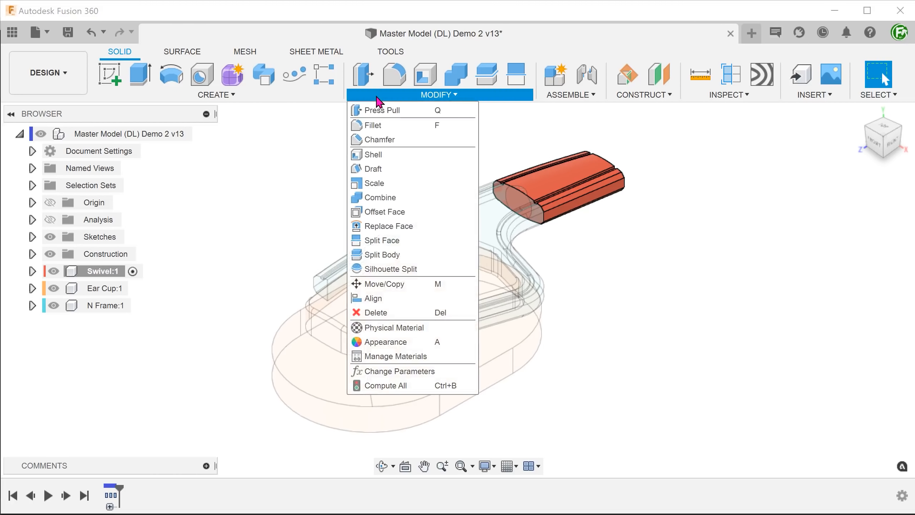
pyautogui.click(411, 199)
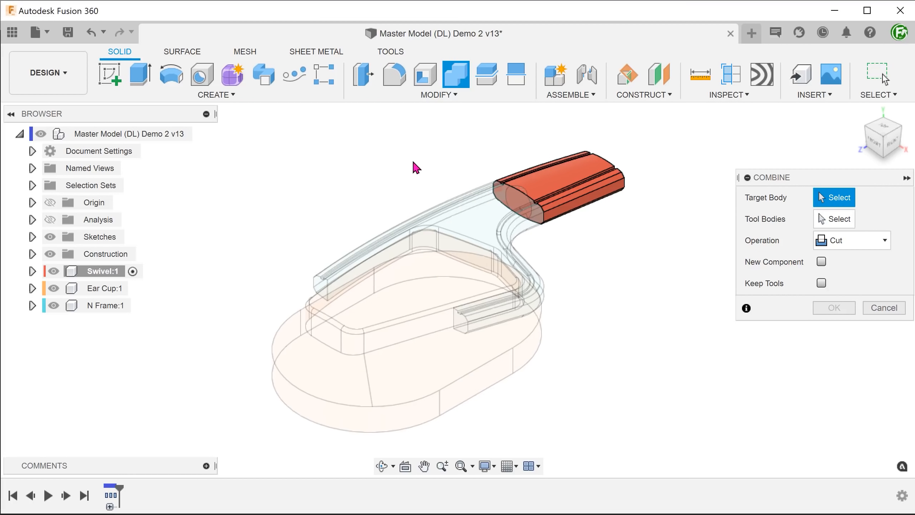
pyautogui.keyDown('shift'); pyautogui.moveTo(567, 231); pyautogui.dragTo(596, 242, button='middle'); pyautogui.keyUp('shift')
pyautogui.scroll(4, 601, 242)
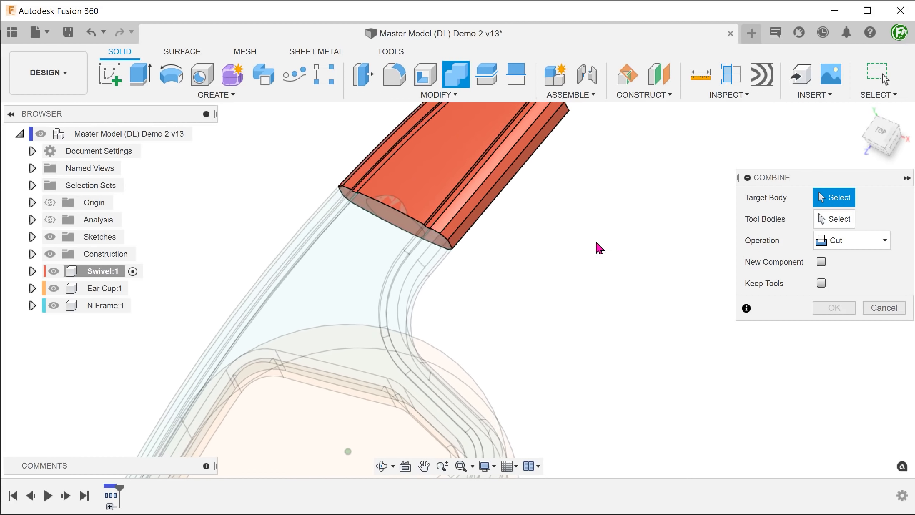
pyautogui.click(444, 154)
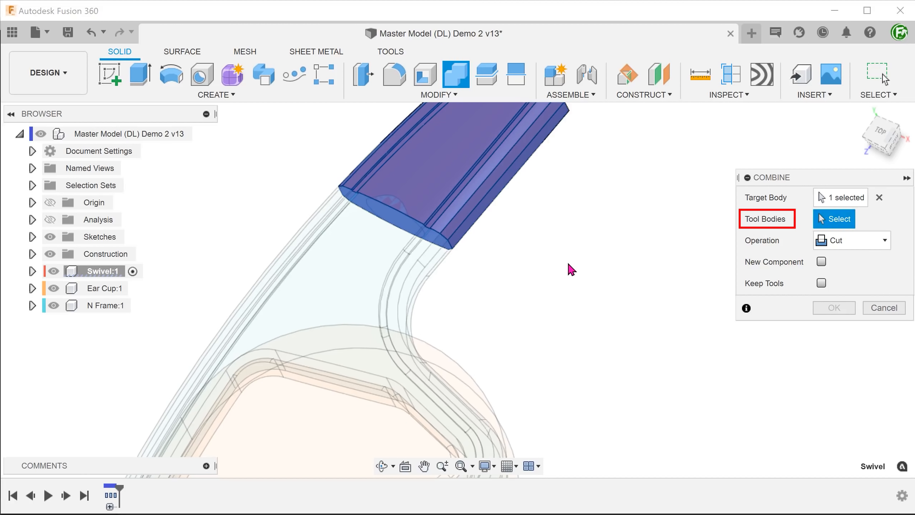
pyautogui.click(371, 289)
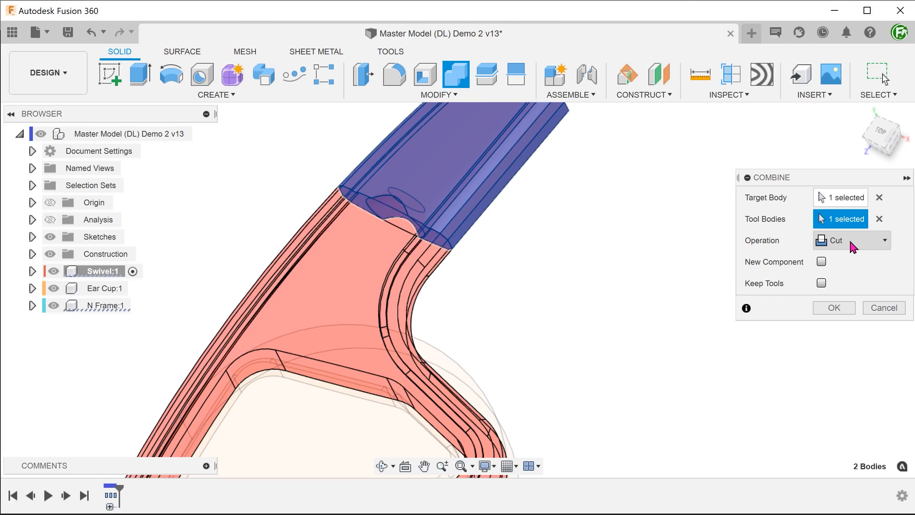
pyautogui.click(822, 284)
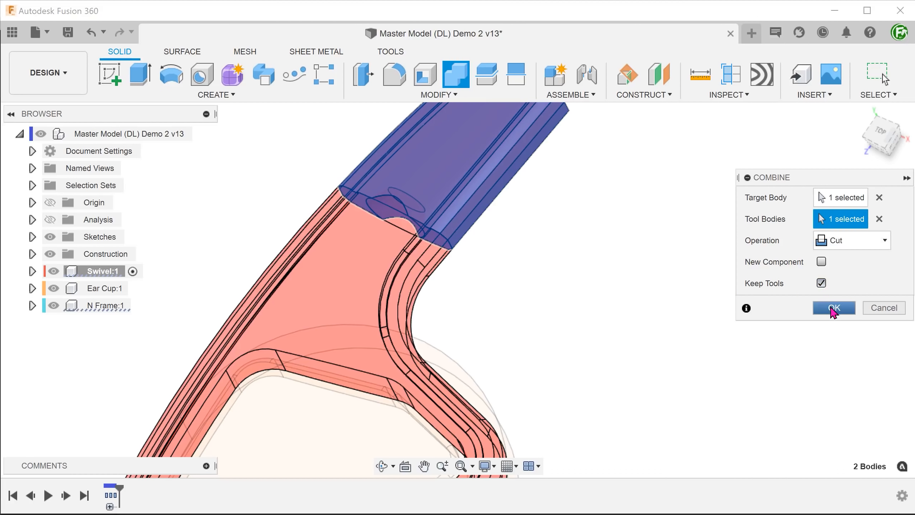
pyautogui.click(835, 309)
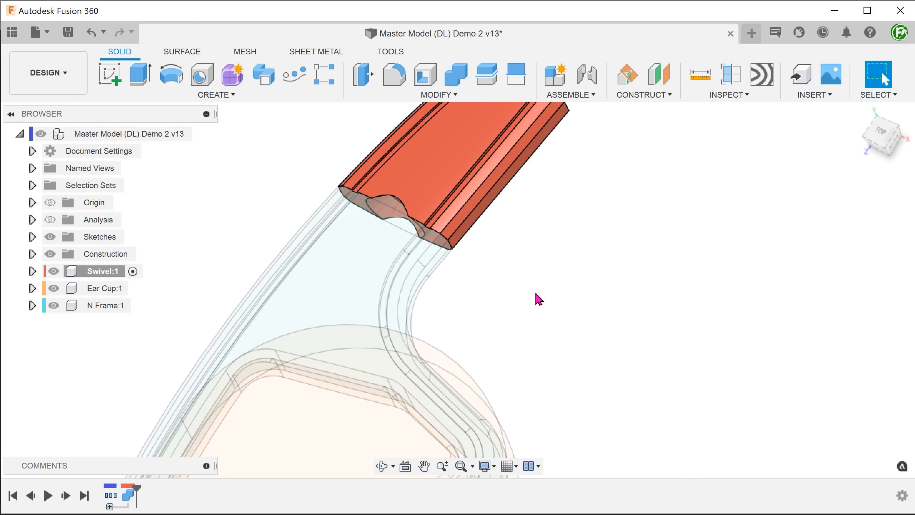
# Hide the N Frame and offset the conical face of the Swivel's socket by -0.5 mm.
pyautogui.keyDown('shift'); pyautogui.moveTo(535, 293); pyautogui.dragTo(559, 297, button='middle'); pyautogui.keyUp('shift')
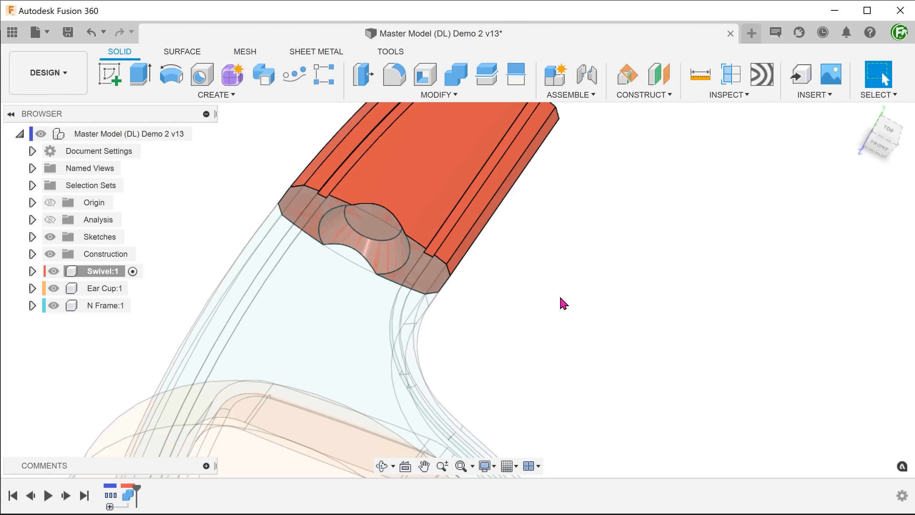
pyautogui.click(439, 95)
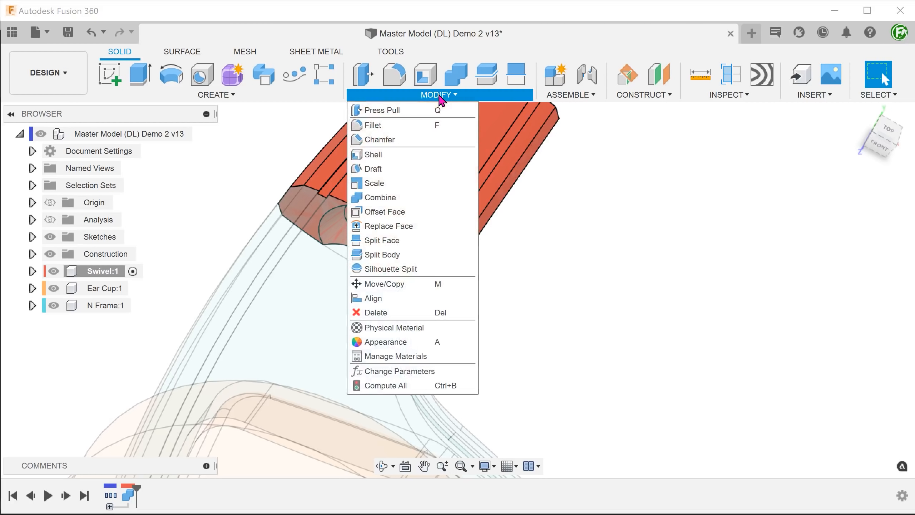
pyautogui.click(437, 214)
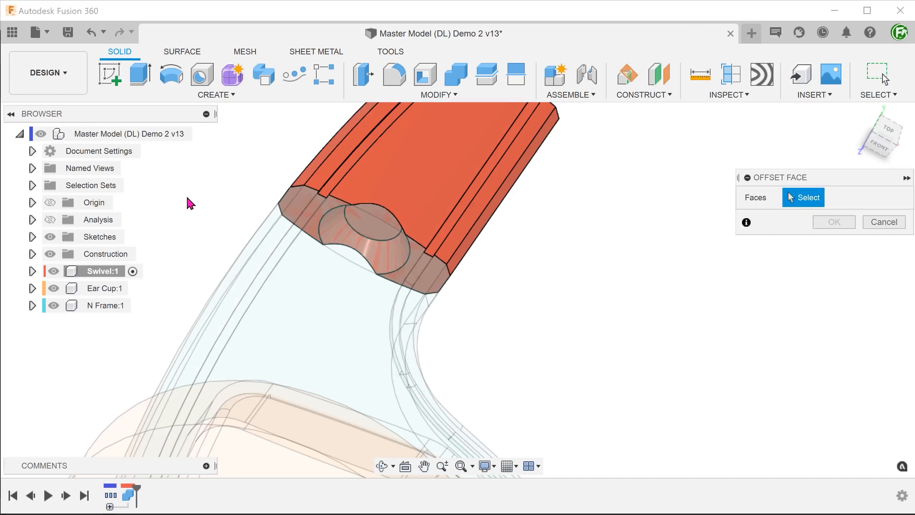
pyautogui.click(53, 305)
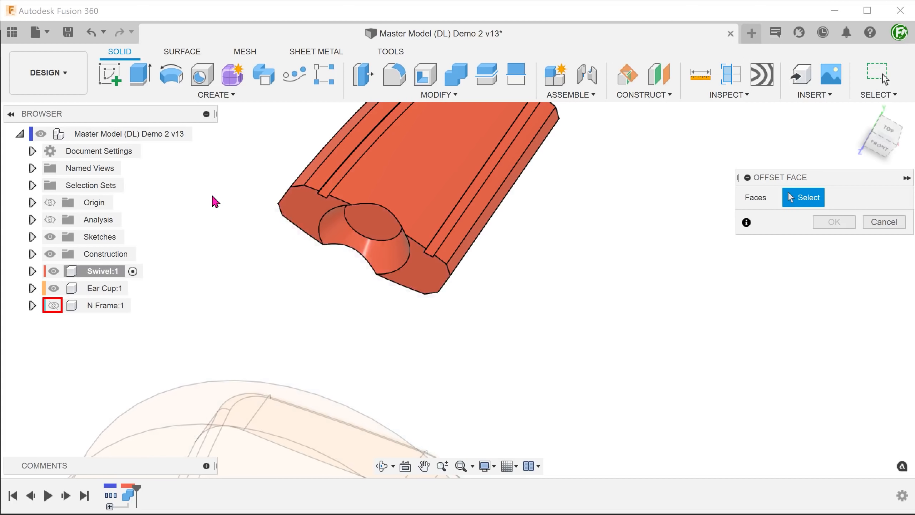
pyautogui.keyDown('shift'); pyautogui.moveTo(213, 197); pyautogui.dragTo(320, 255, button='middle'); pyautogui.keyUp('shift')
pyautogui.click(323, 260)
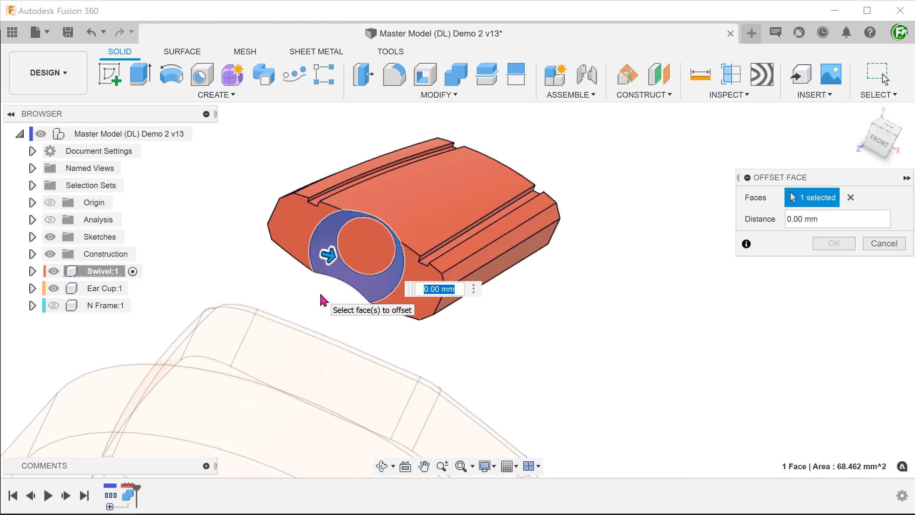
pyautogui.write('-0.5')
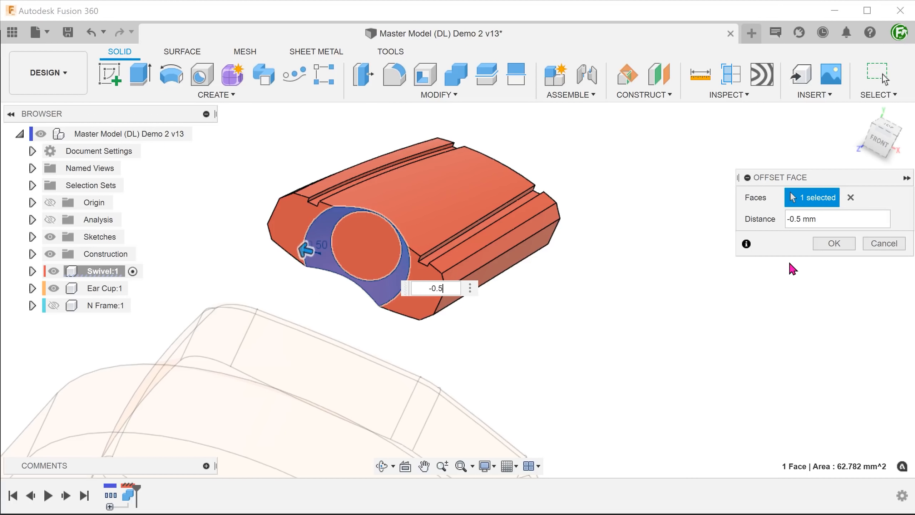
pyautogui.click(834, 243)
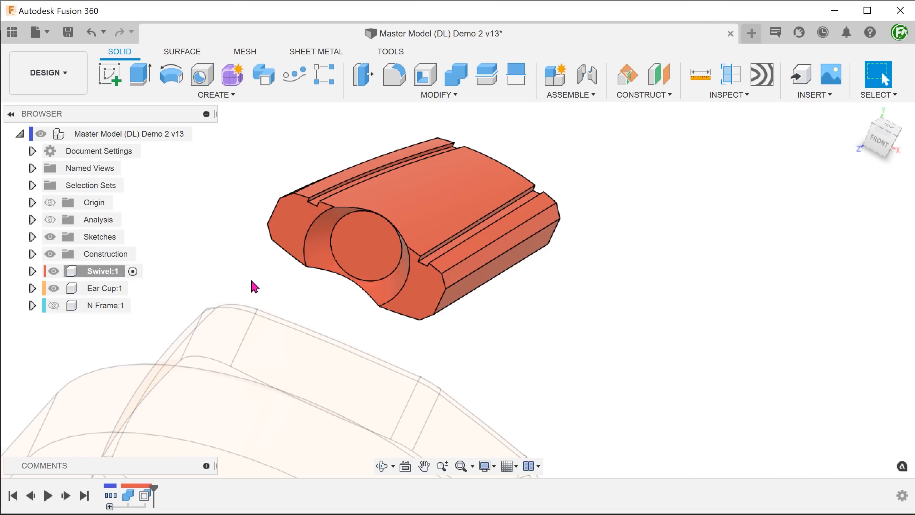
# Show the N Frame again and reactivate the top-level Master Model assembly.
pyautogui.keyDown('shift'); pyautogui.middleClick(201, 246); pyautogui.keyUp('shift')
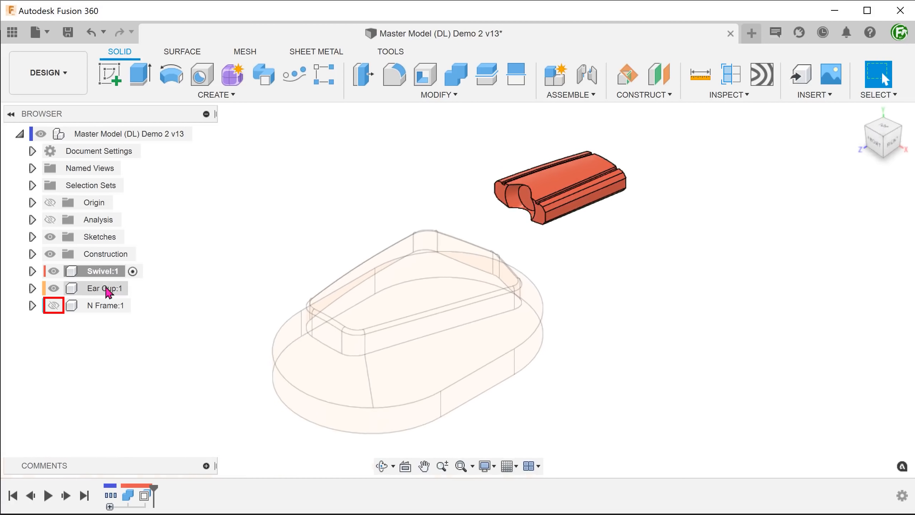
pyautogui.click(53, 305)
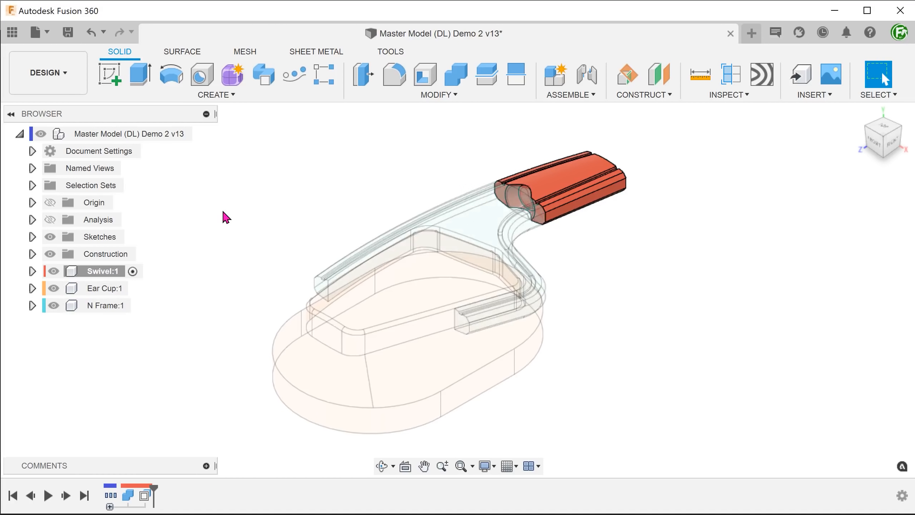
pyautogui.click(203, 134)
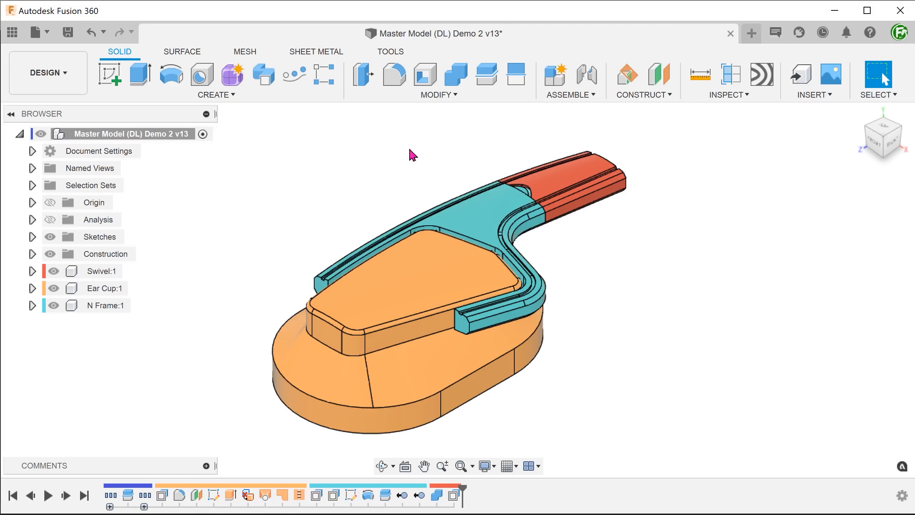
# Examine the joint clearance with a temporary section parallel to the Swivel's end face at a Y distance of about -23.4 mm.
pyautogui.click(731, 74)
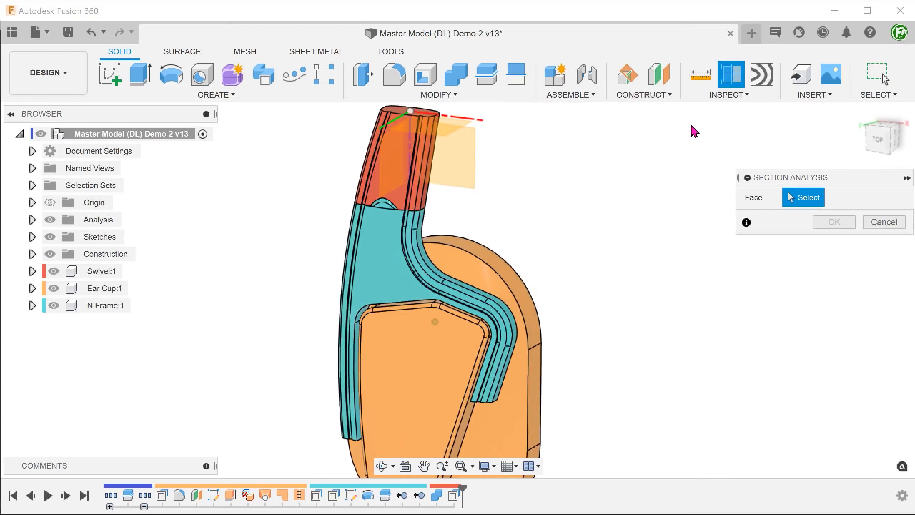
pyautogui.click(332, 212)
pyautogui.moveTo(332, 171); pyautogui.dragTo(331, 256)
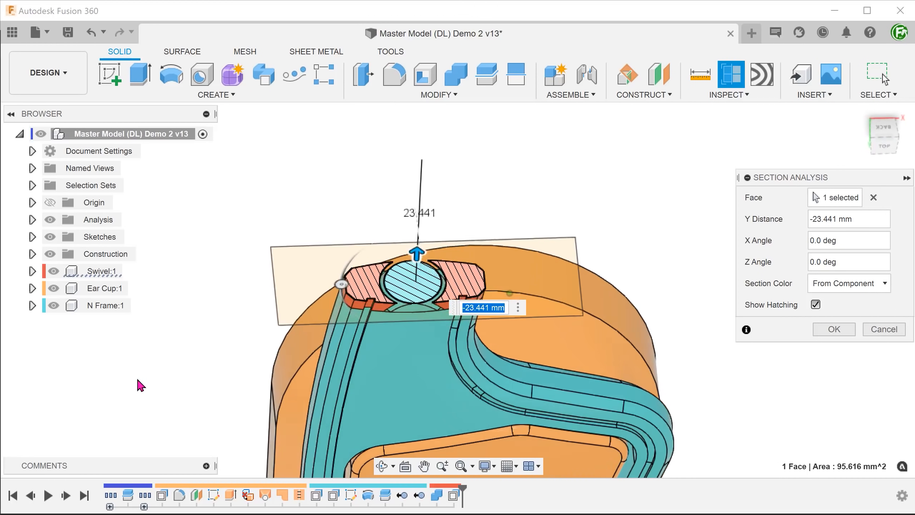
pyautogui.click(877, 331)
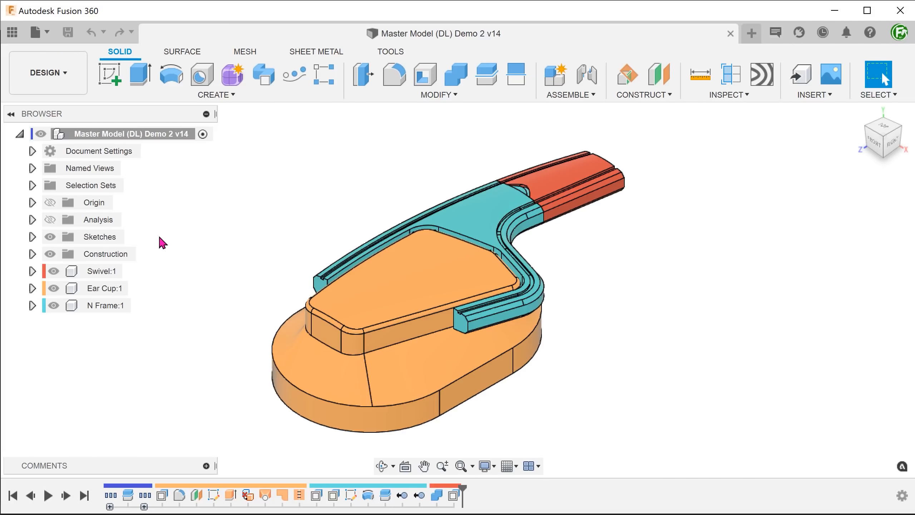
# Activate the Ear Cup component and start a sketch on the horizontal origin plane.
pyautogui.click(135, 290)
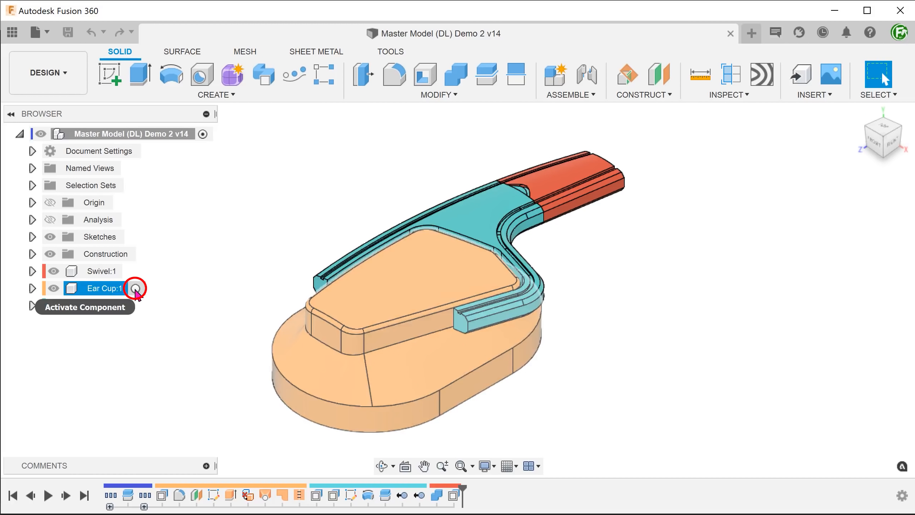
pyautogui.click(135, 289)
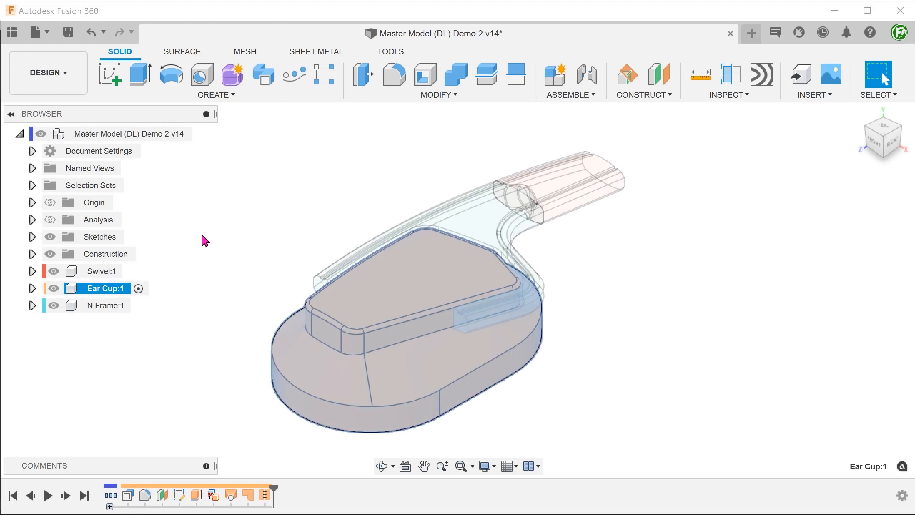
pyautogui.click(114, 81)
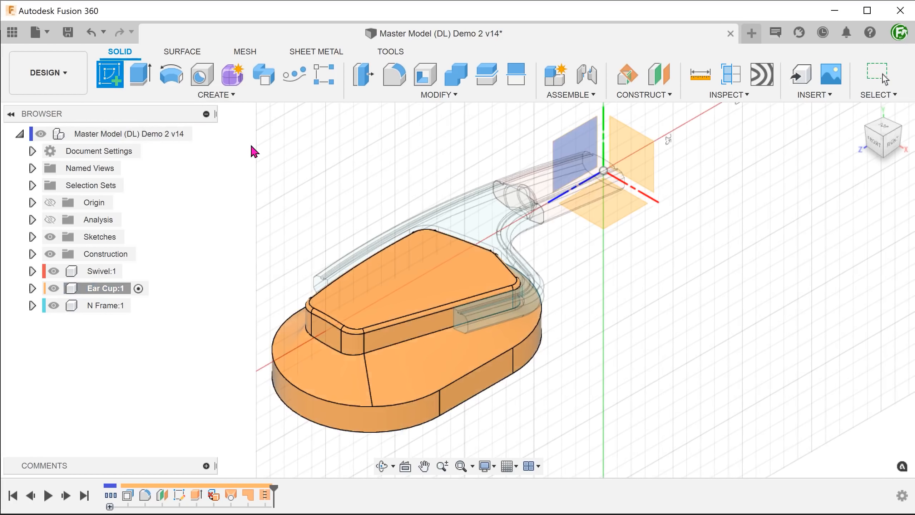
pyautogui.click(598, 208)
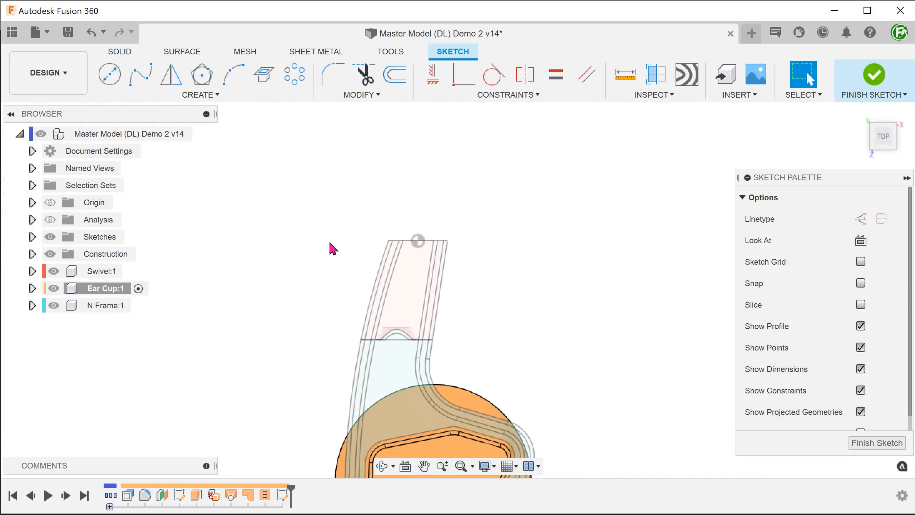
pyautogui.moveTo(282, 366); pyautogui.dragTo(263, 102, button='middle')
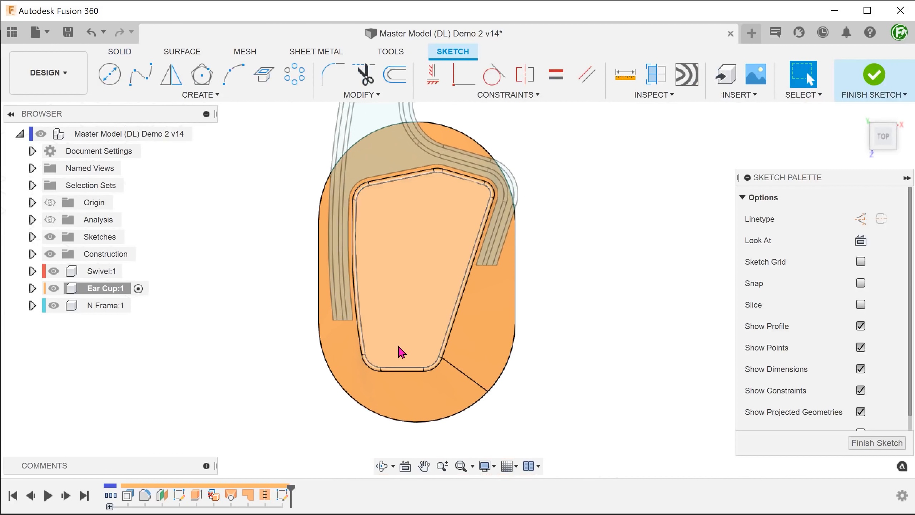
# Sketch a slanted line from inside the N Frame's long arm end to inside its short arm end.
pyautogui.scroll(2, 396, 335)
pyautogui.scroll(3, 448, 188)
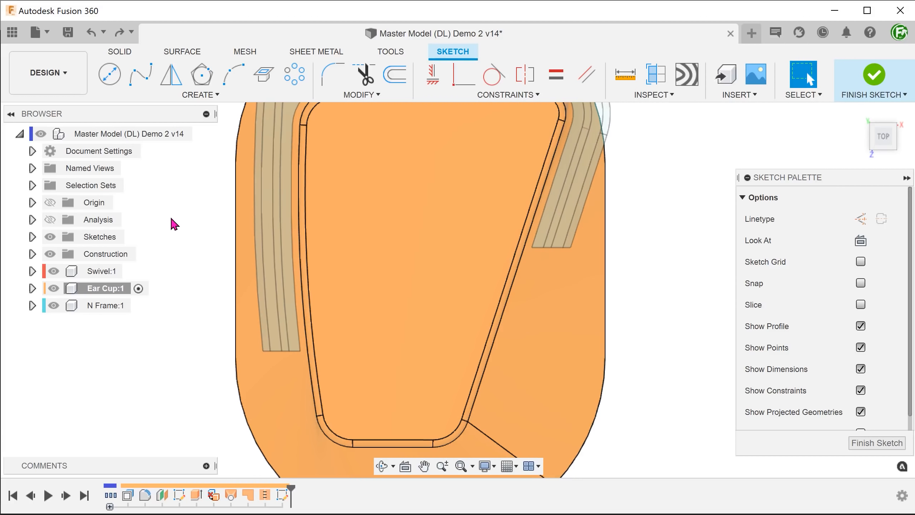
pyautogui.press('l')
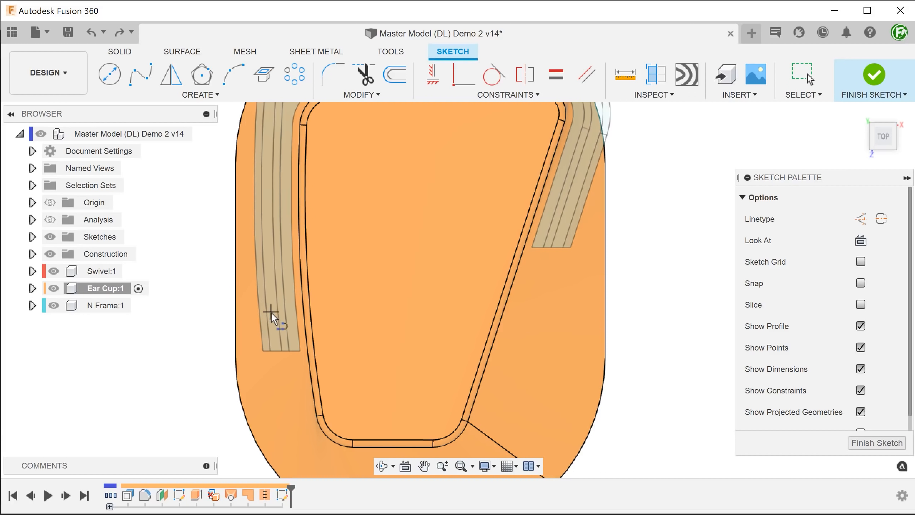
pyautogui.click(276, 320)
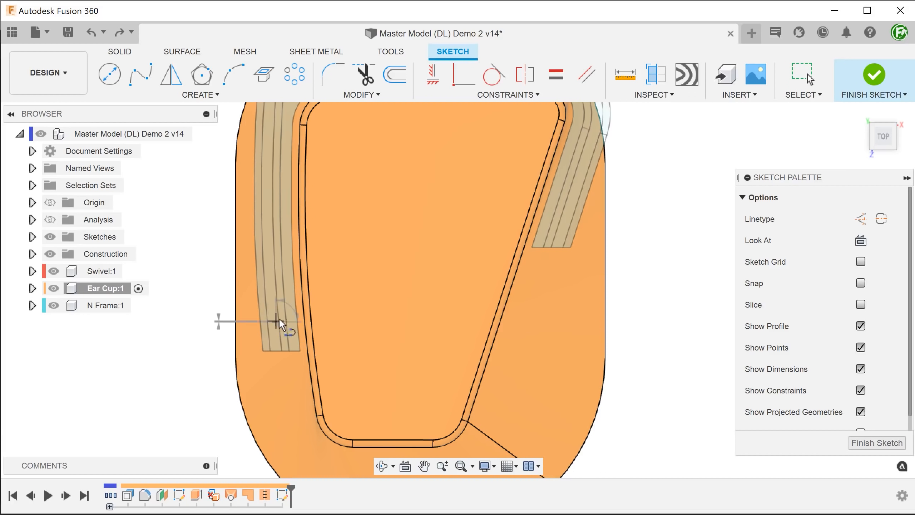
pyautogui.click(558, 217)
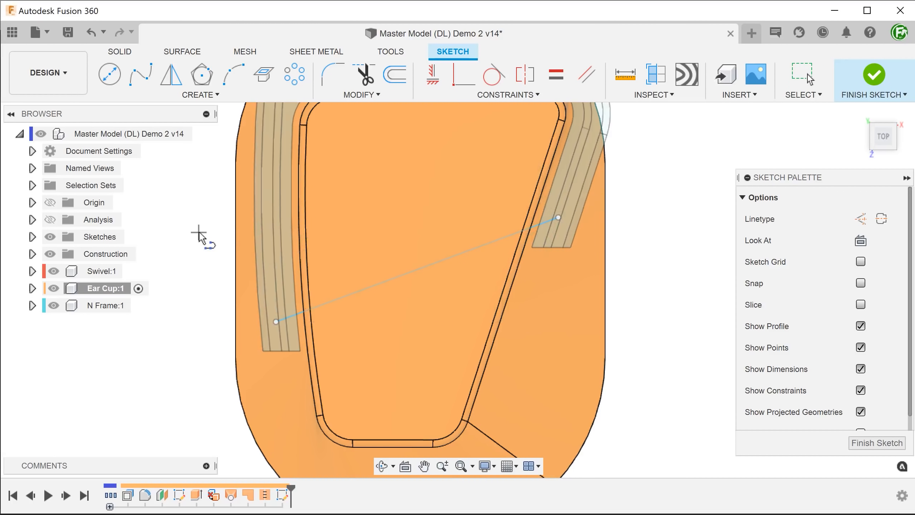
# Dimension the line's endpoint in the long arm 3 mm horizontally and 4 mm vertically from the arm's inner end corner.
pyautogui.click(299, 350)
pyautogui.click(276, 321)
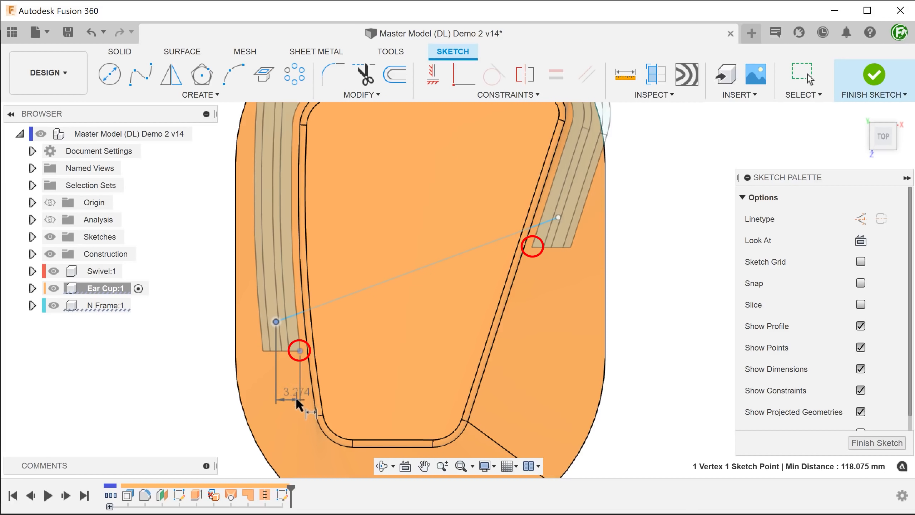
pyautogui.click(296, 396)
pyautogui.write('3.274197')
pyautogui.press('Return')
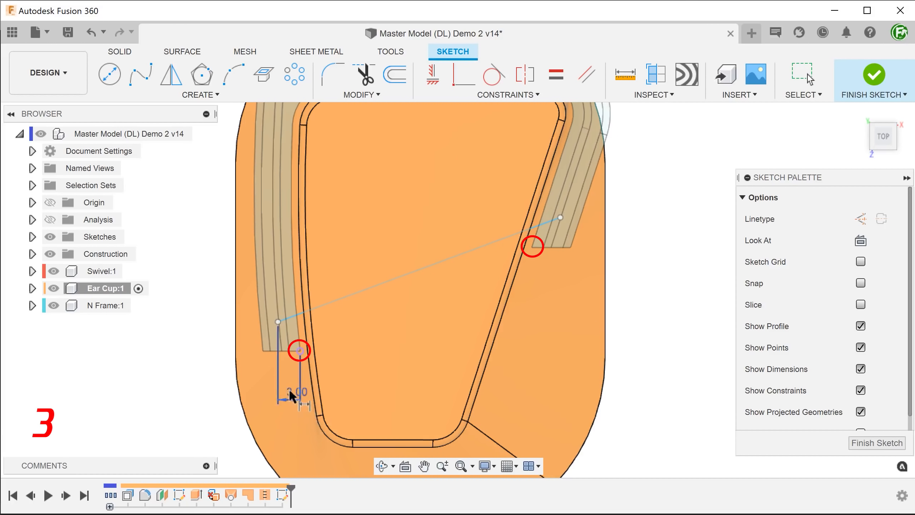
pyautogui.click(299, 351)
pyautogui.click(278, 321)
pyautogui.click(198, 339)
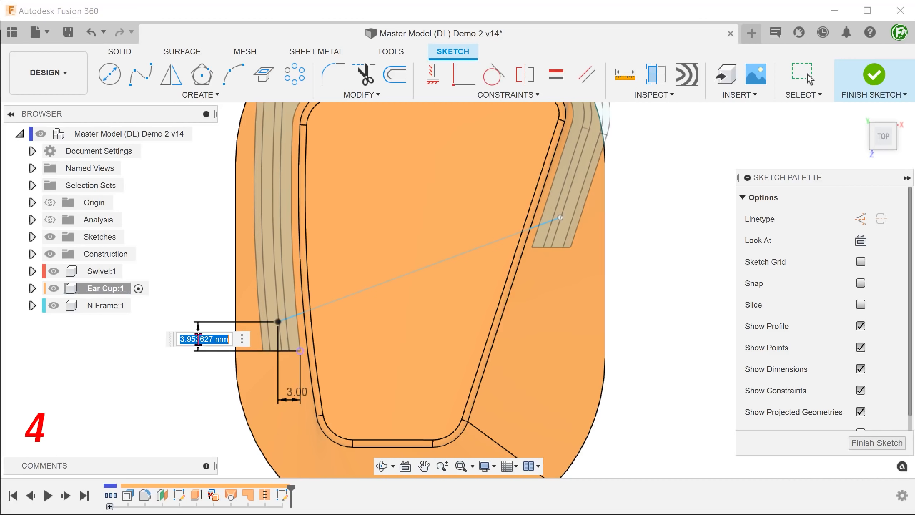
pyautogui.write('4')
pyautogui.press('Return')
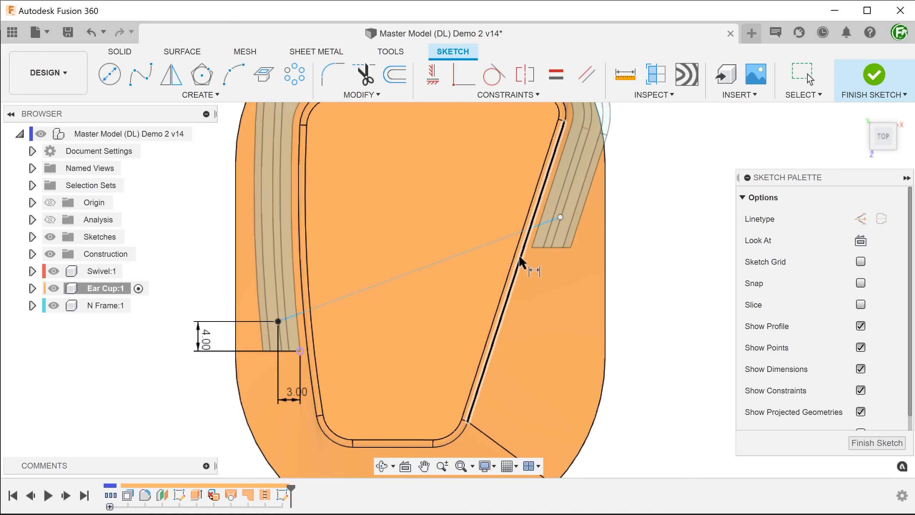
# Dimension the other endpoint 4 mm horizontally and 4 mm vertically from the short arm's inner end corner, and finish the sketch.
pyautogui.click(531, 247)
pyautogui.click(560, 217)
pyautogui.click(550, 276)
pyautogui.write('4')
pyautogui.press('Return')
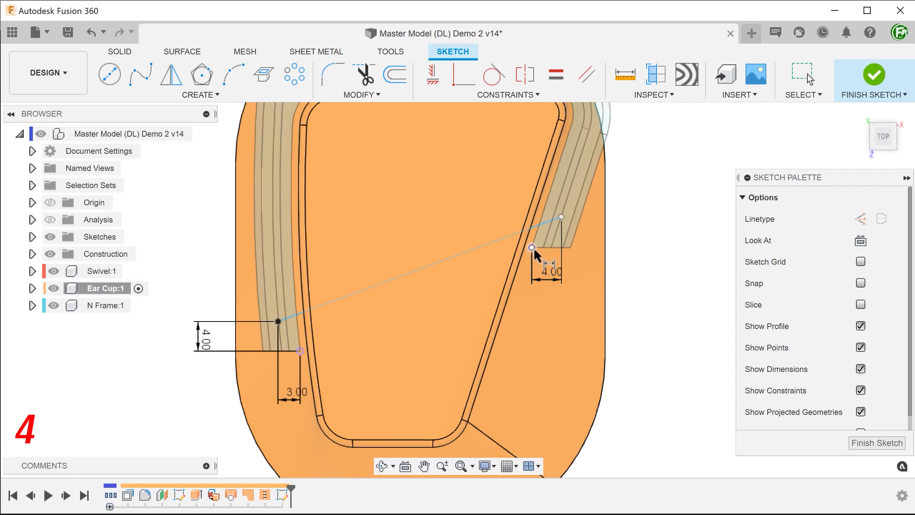
pyautogui.click(562, 218)
pyautogui.click(647, 237)
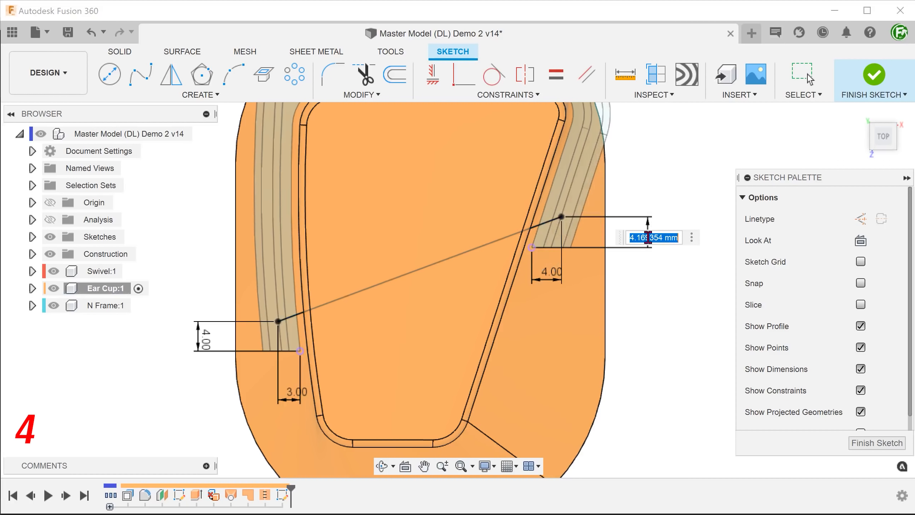
pyautogui.write('4')
pyautogui.press('Return')
pyautogui.press('Escape')
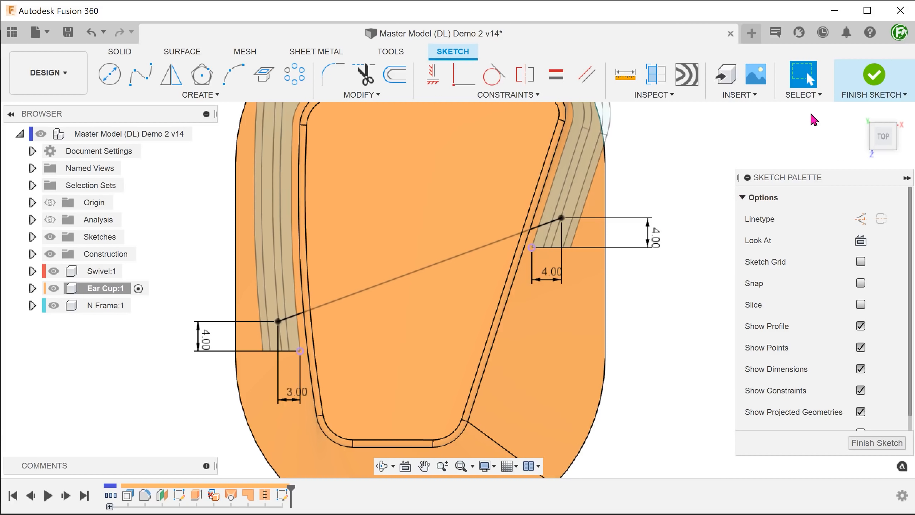
pyautogui.click(874, 74)
# Create a solid circular pipe along the sketched line with a 2 mm section size, joined to the Ear Cup.
pyautogui.click(197, 94)
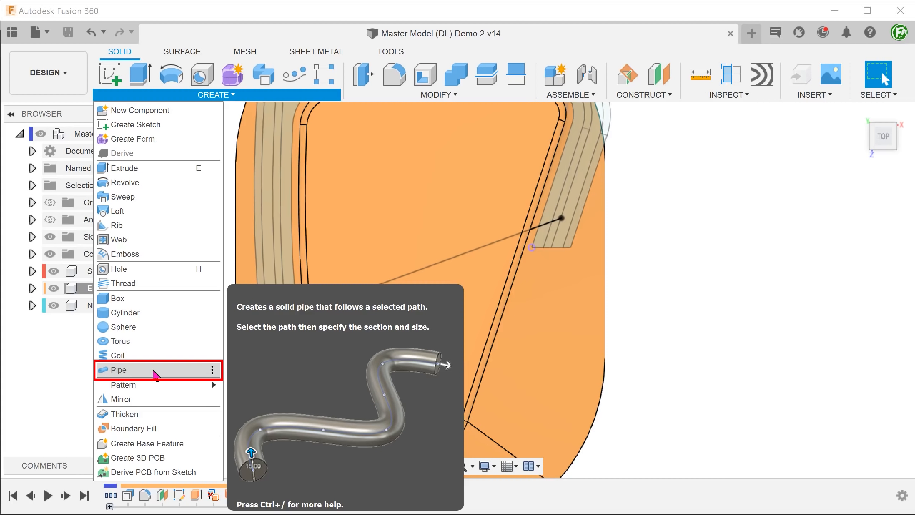
pyautogui.click(155, 370)
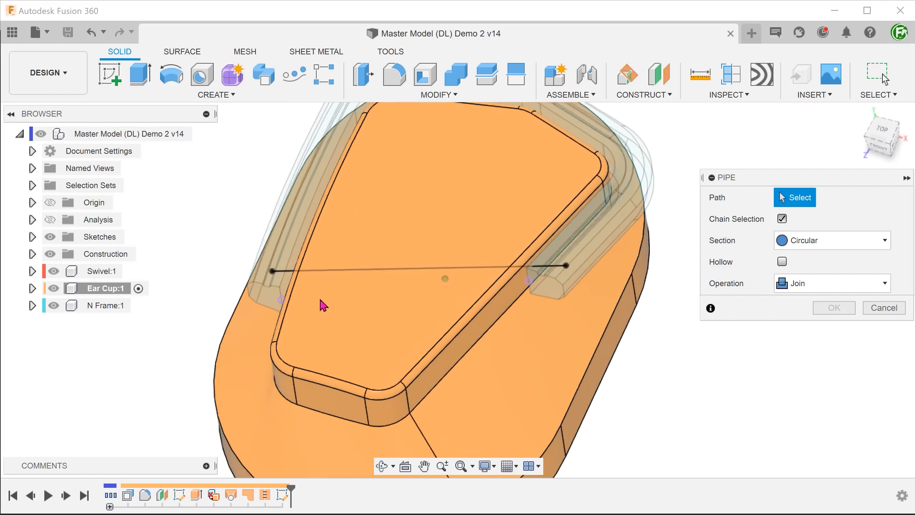
pyautogui.click(375, 270)
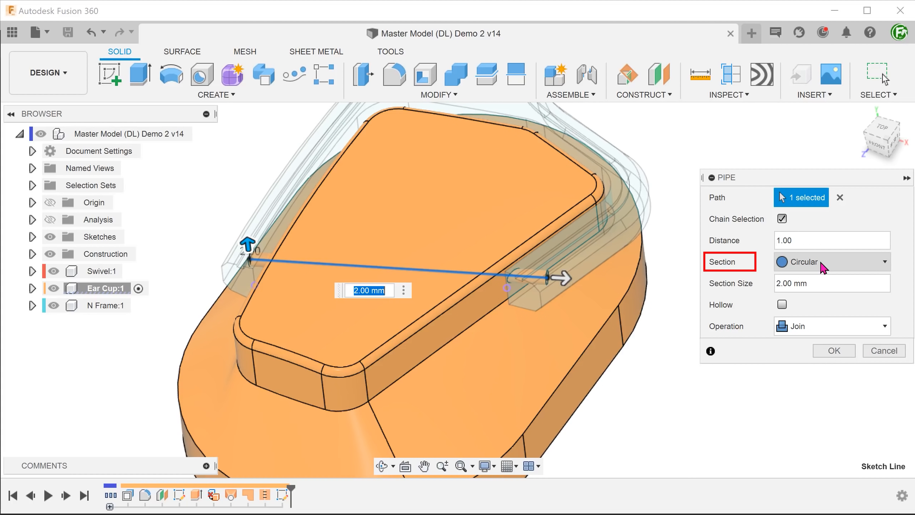
pyautogui.click(817, 284)
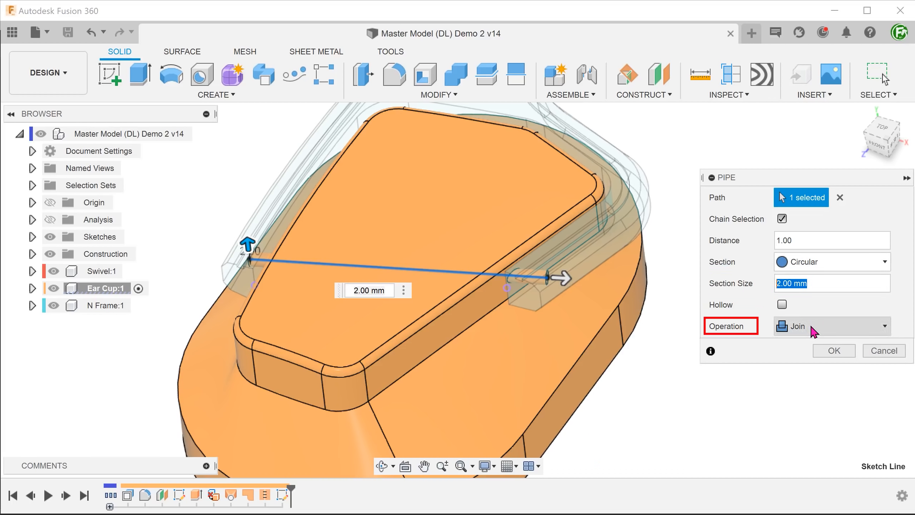
pyautogui.click(829, 357)
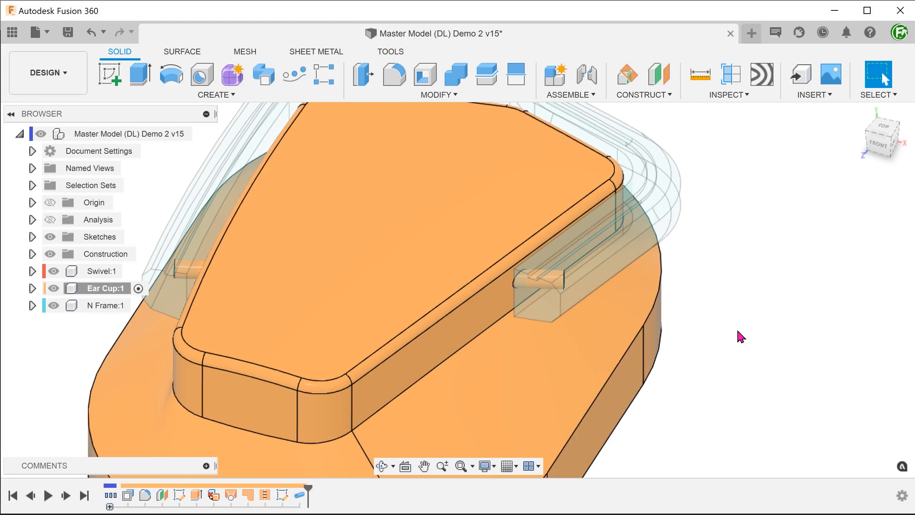
# Activate the N Frame and cut it with the Ear Cup as the tool body, keeping the tool.
pyautogui.click(137, 307)
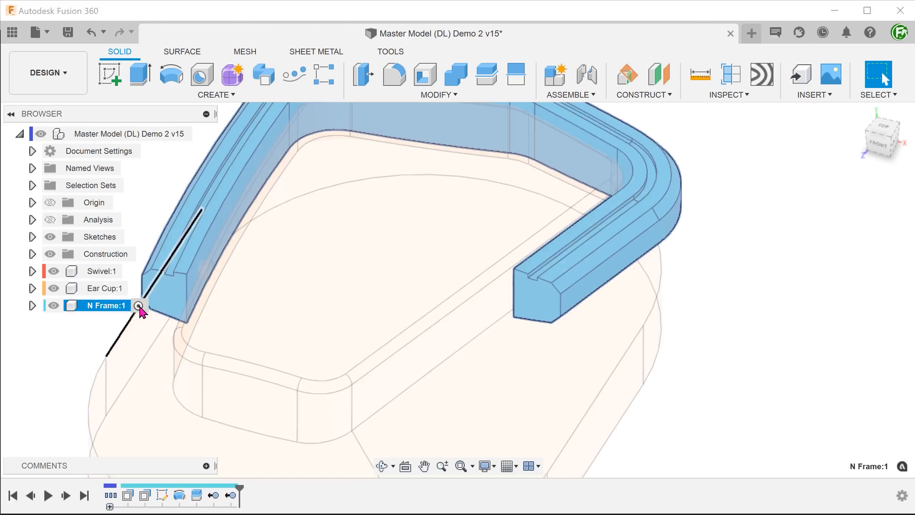
pyautogui.click(139, 210)
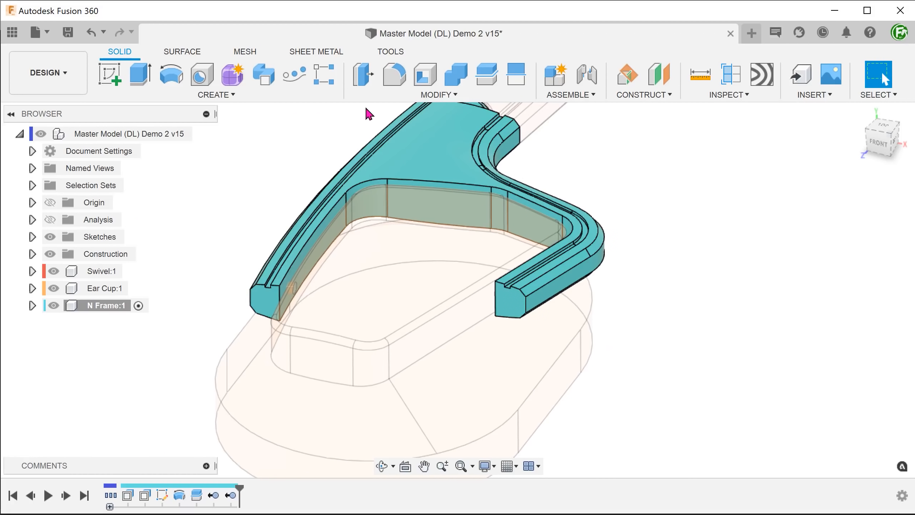
pyautogui.click(376, 97)
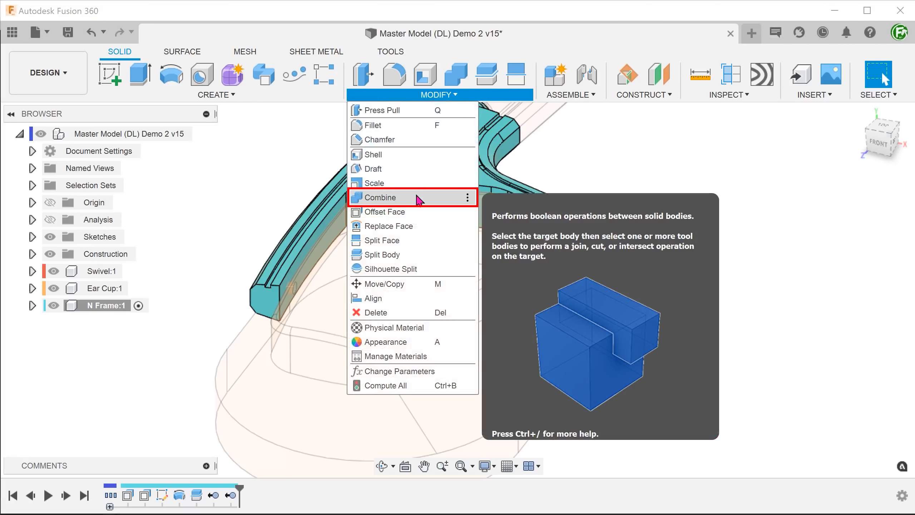
pyautogui.click(417, 198)
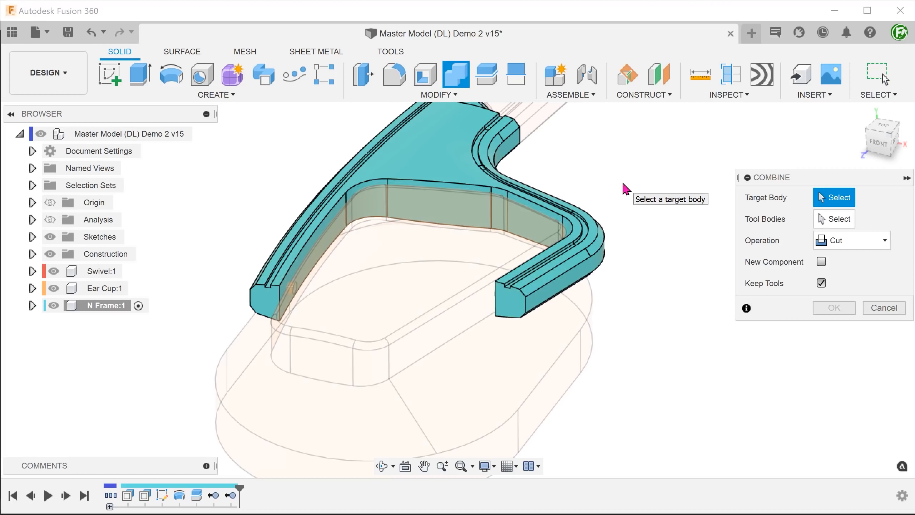
pyautogui.click(457, 142)
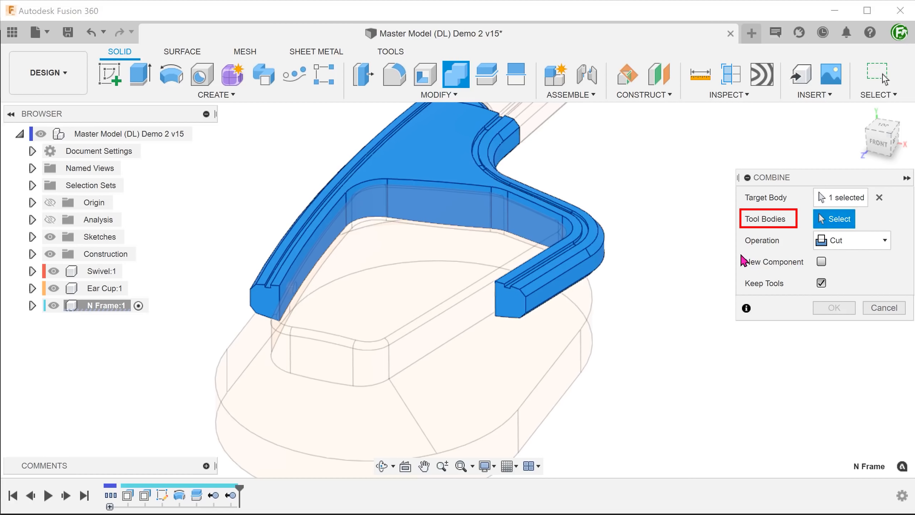
pyautogui.click(384, 311)
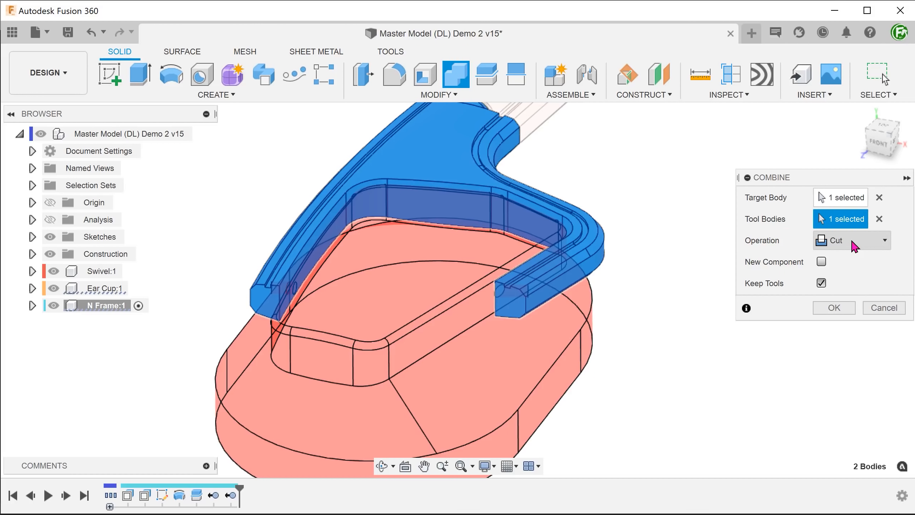
pyautogui.click(829, 308)
# Hide the Ear Cup and offset the cylindrical faces of both N Frame pin holes by -0.5 mm.
pyautogui.click(454, 95)
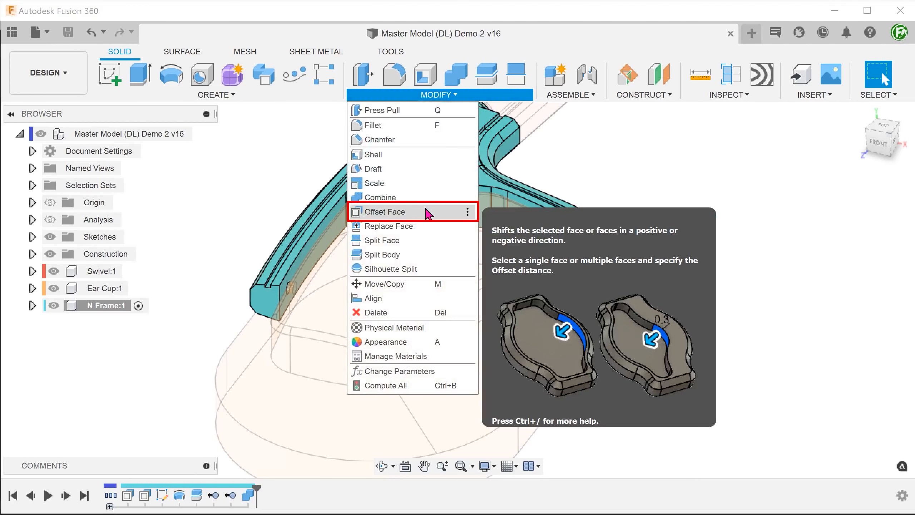
pyautogui.click(427, 214)
pyautogui.click(53, 288)
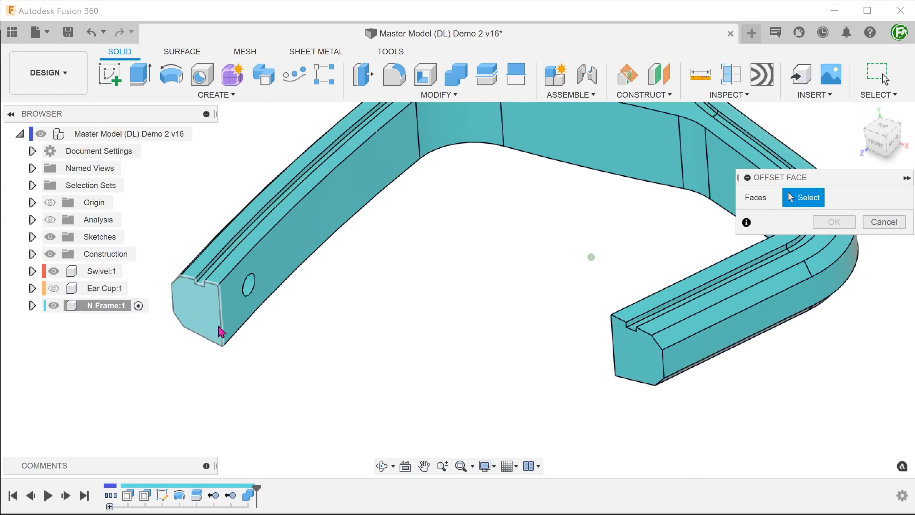
pyautogui.click(250, 290)
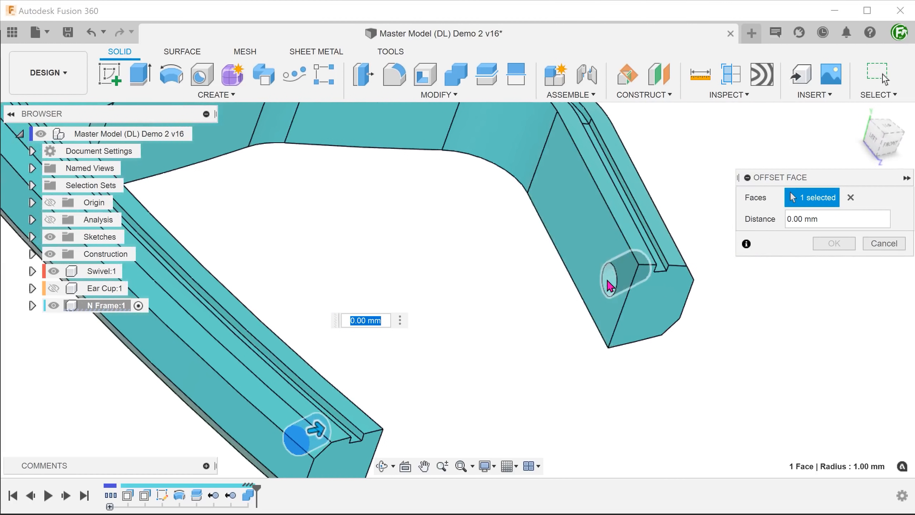
pyautogui.click(609, 286)
pyautogui.write('-0.5')
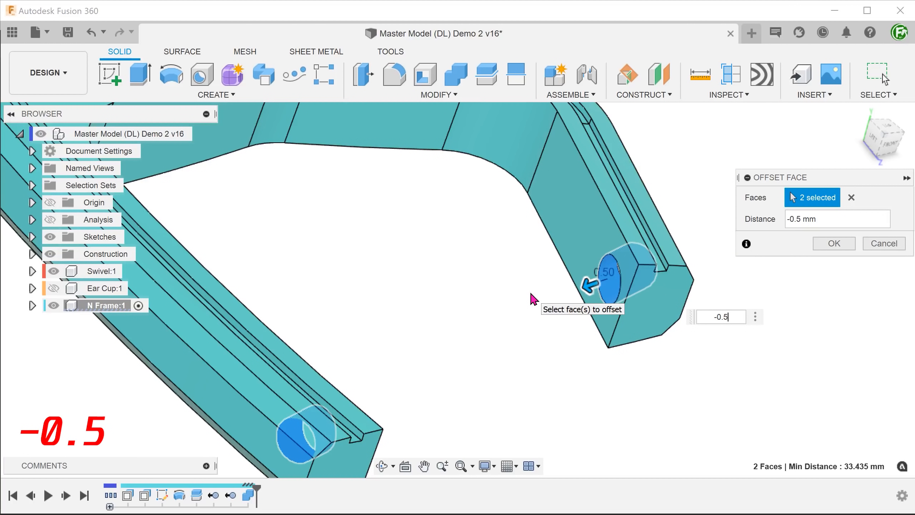
pyautogui.click(834, 244)
# Show the Ear Cup again and reactivate the top-level Master Model assembly.
pyautogui.scroll(-3, 433, 267)
pyautogui.keyDown('shift'); pyautogui.moveTo(433, 267); pyautogui.dragTo(385, 288, button='middle'); pyautogui.keyUp('shift')
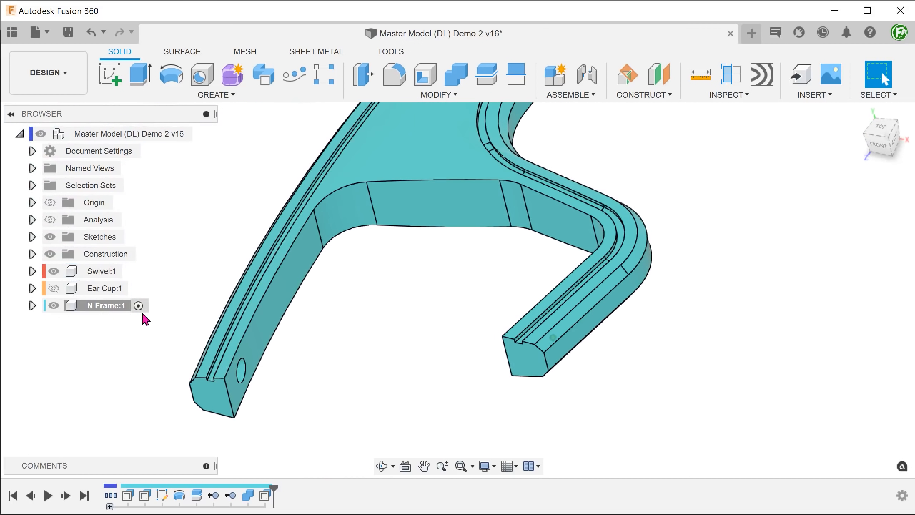
pyautogui.click(53, 288)
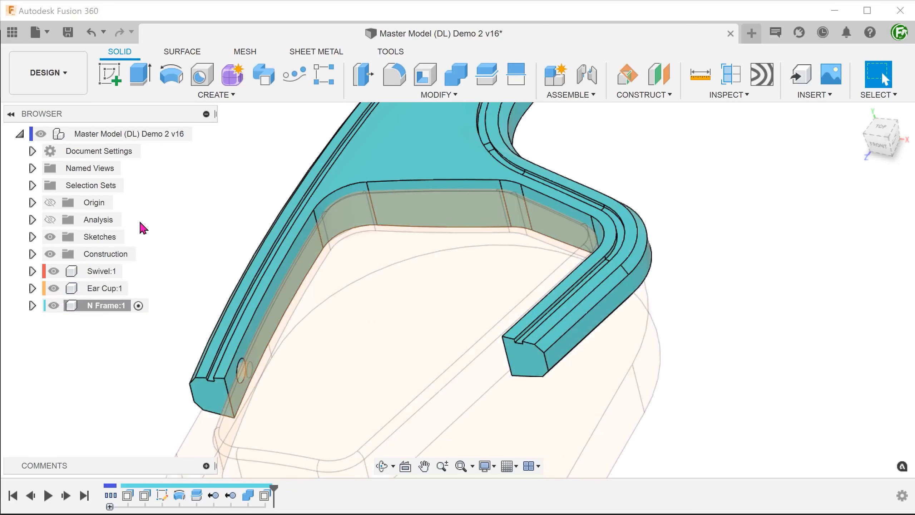
pyautogui.click(201, 134)
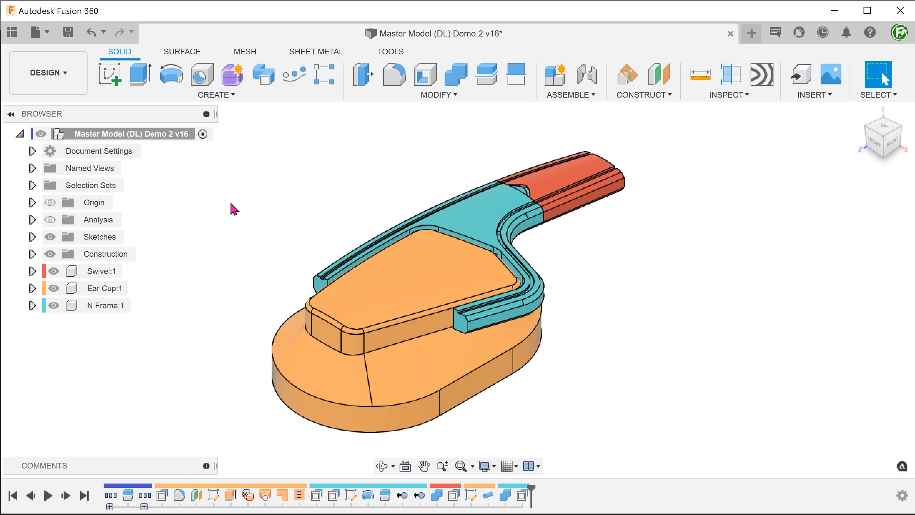
# Examine the pin and hole clearance with a temporary section on the XZ plane at a Y distance of 0 mm.
pyautogui.click(731, 74)
pyautogui.click(616, 207)
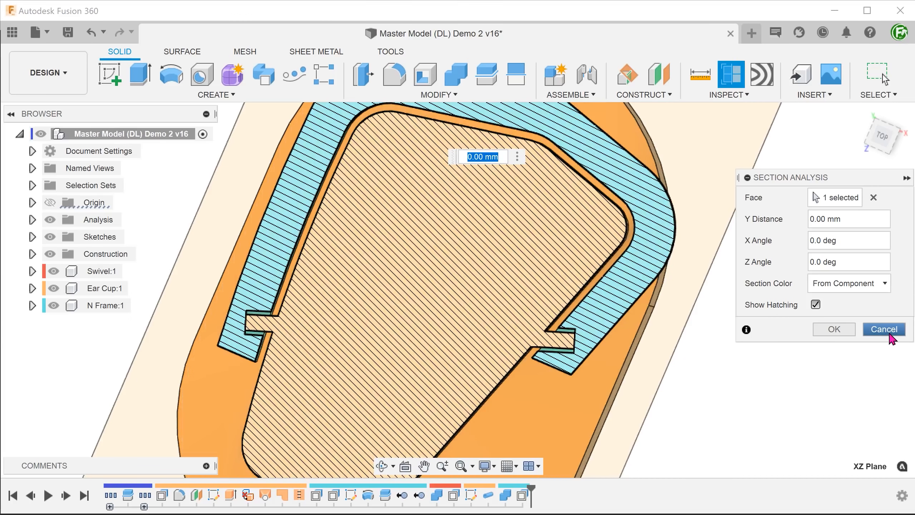
pyautogui.click(890, 331)
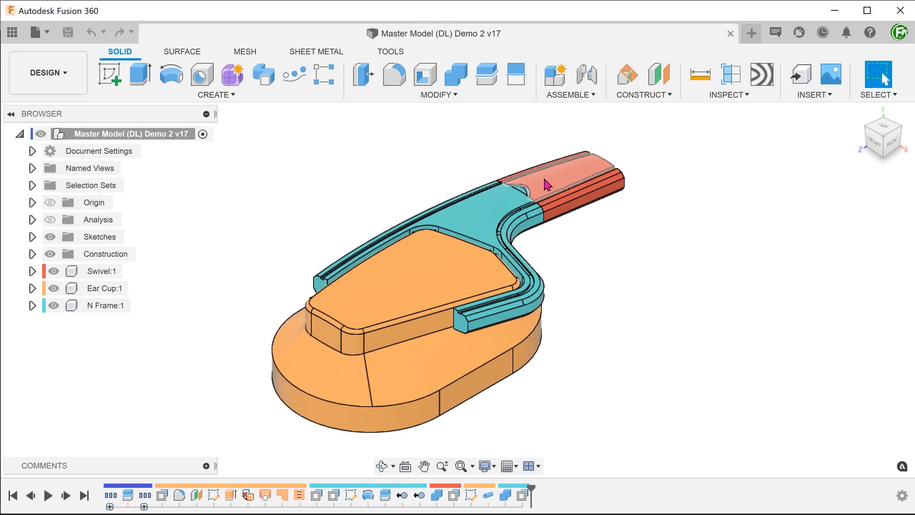
# Pull the Swivel and N Frame away from the Ear Cup, and revert the components to their original positions.
pyautogui.moveTo(547, 184); pyautogui.dragTo(664, 173)
pyautogui.moveTo(482, 221); pyautogui.dragTo(373, 181)
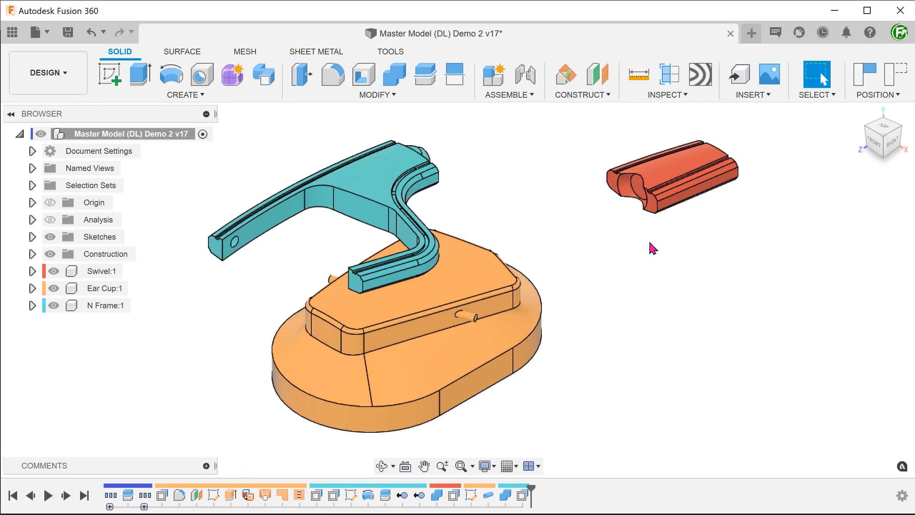
pyautogui.click(863, 94)
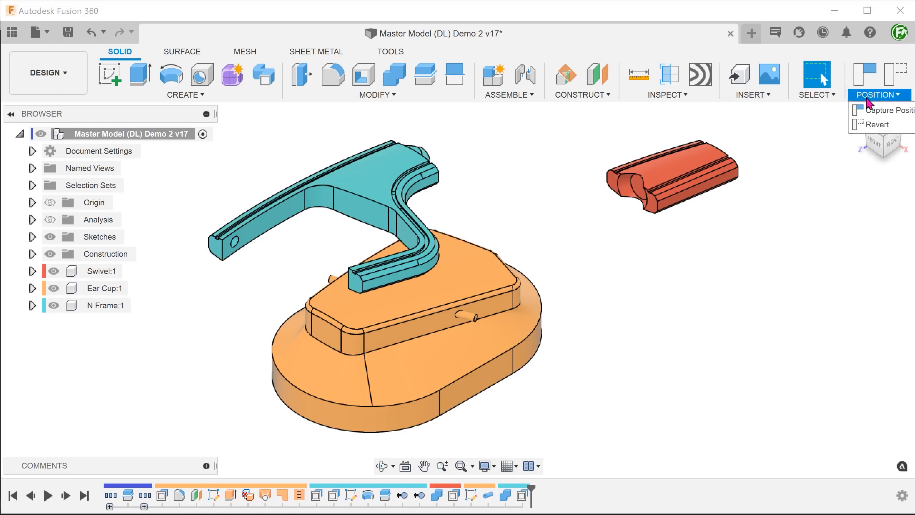
pyautogui.click(904, 127)
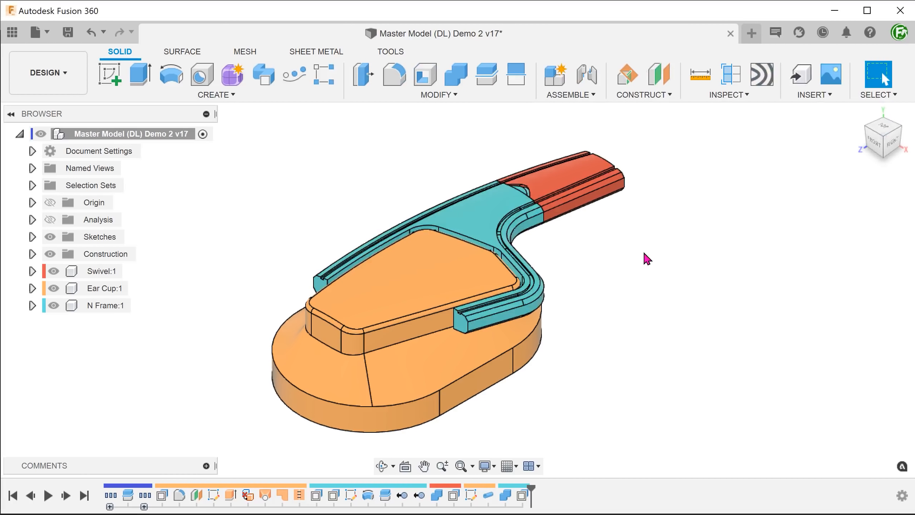
# Create a rigid as-built joint between the top-level Master Model assembly and the Swivel.
pyautogui.click(576, 95)
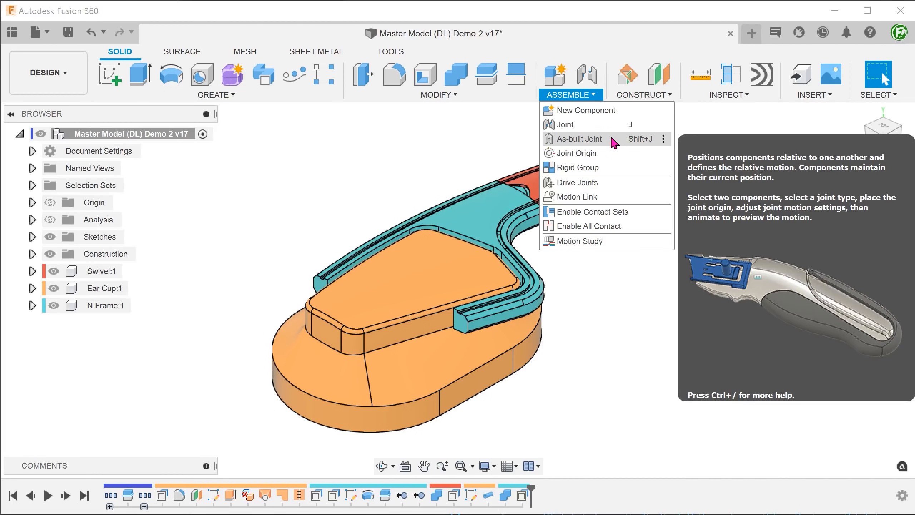
pyautogui.click(584, 138)
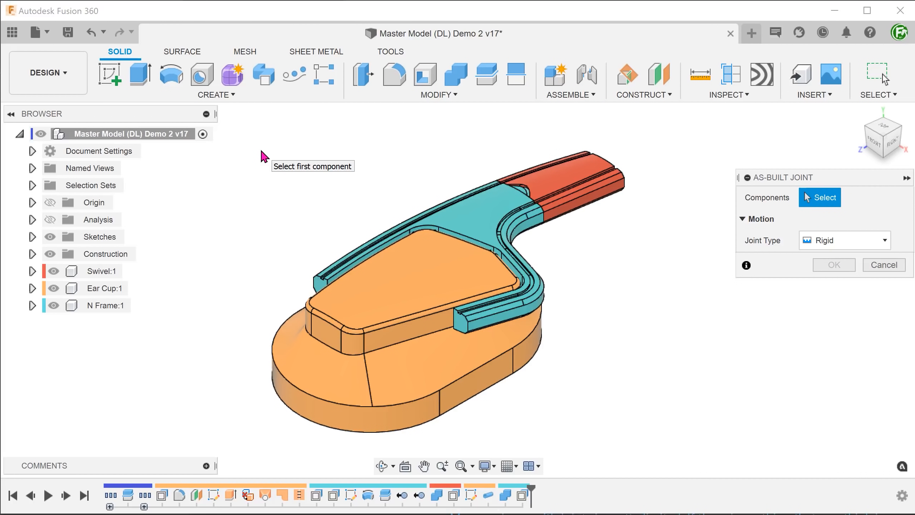
pyautogui.click(182, 136)
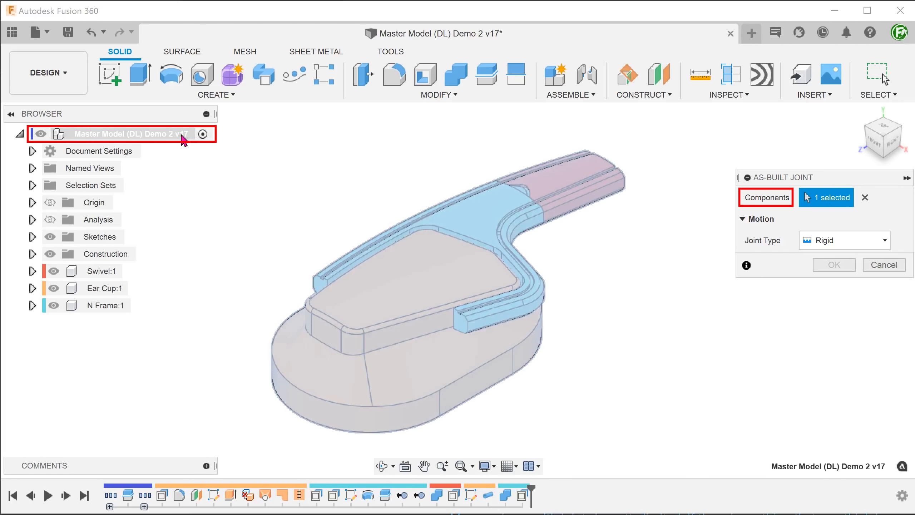
pyautogui.click(113, 275)
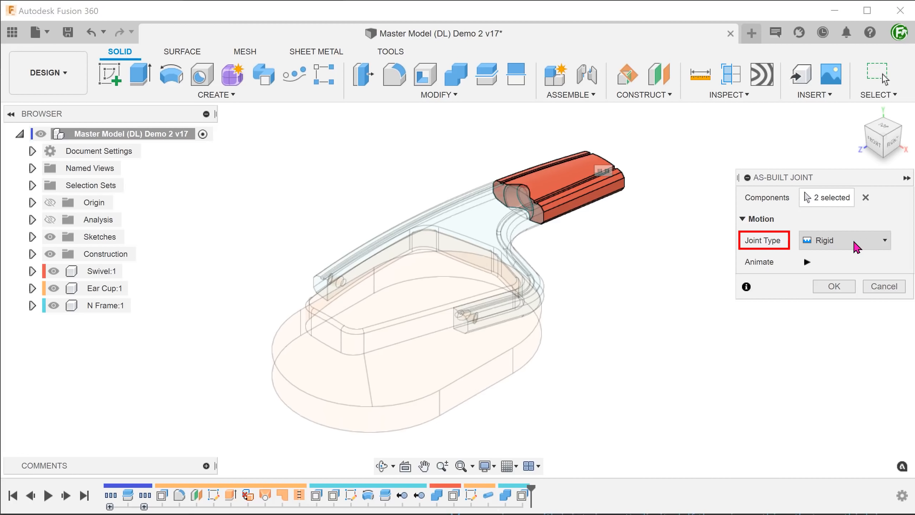
pyautogui.click(834, 287)
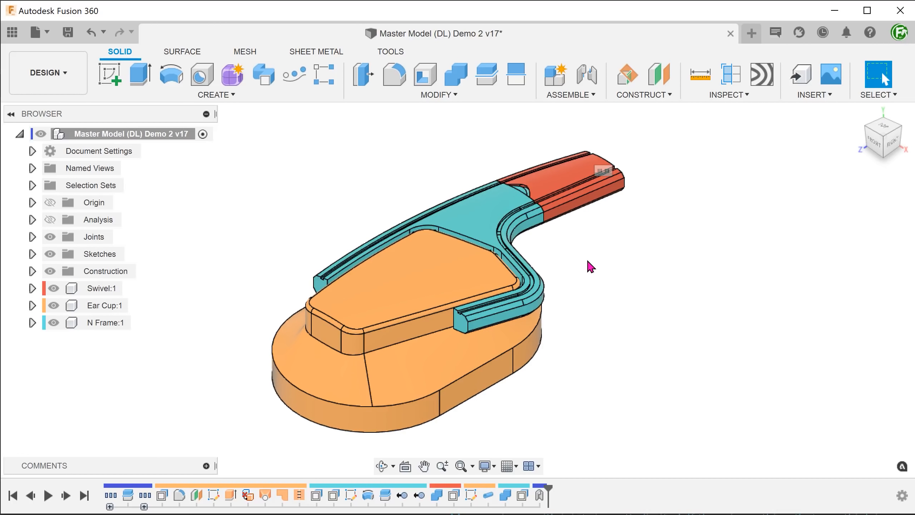
pyautogui.moveTo(712, 239); pyautogui.dragTo(693, 234)
# Create a revolute as-built joint between the Swivel and N Frame, snapped to the rounded pivot where they meet and rotating about the Z axis.
pyautogui.rightClick(609, 237)
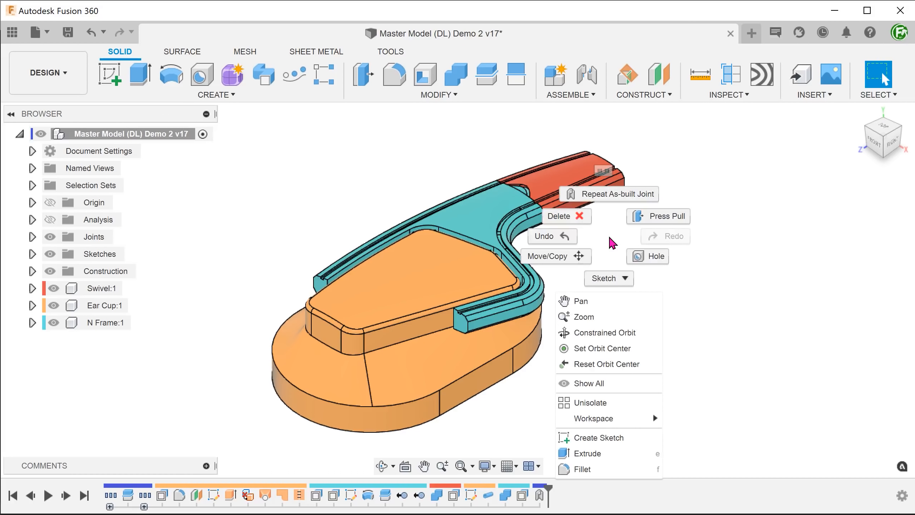
pyautogui.click(610, 199)
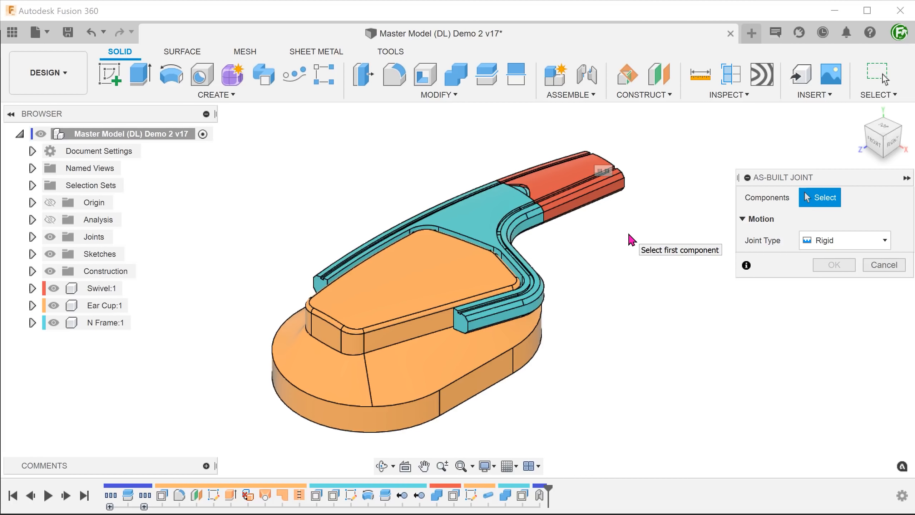
pyautogui.click(560, 176)
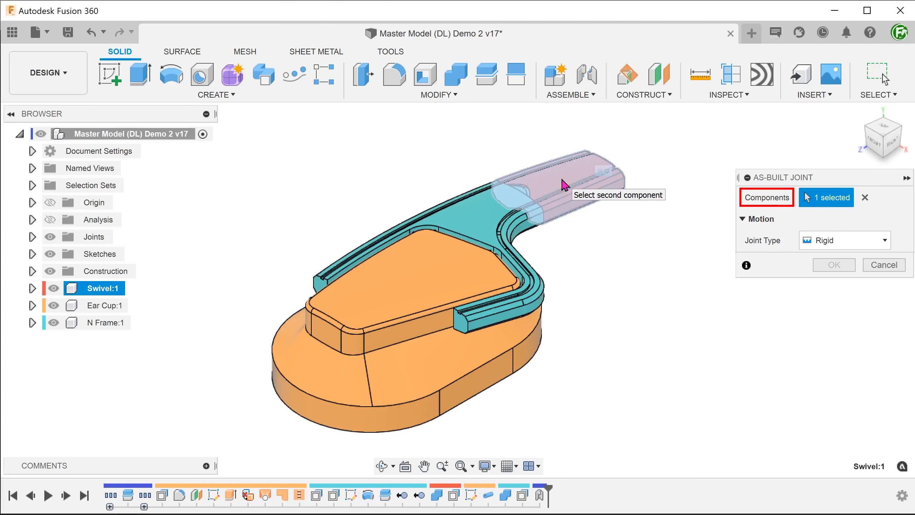
pyautogui.click(475, 217)
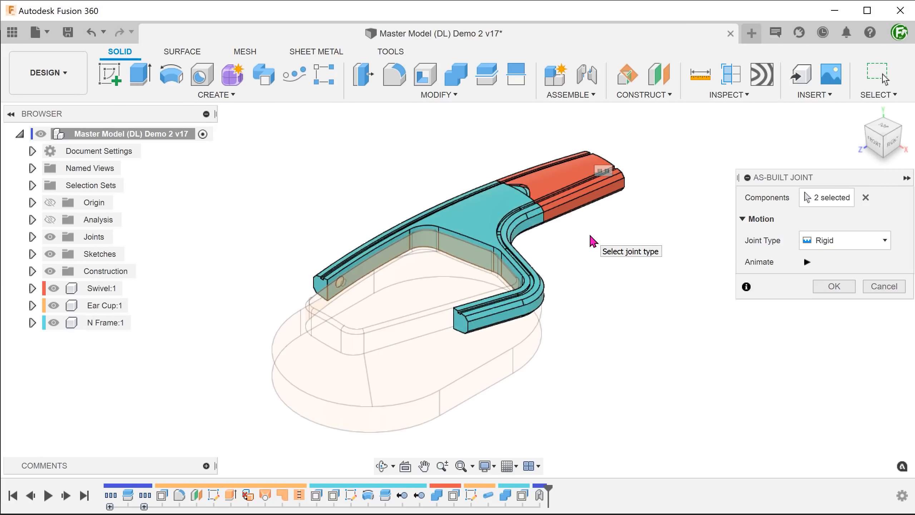
pyautogui.click(804, 242)
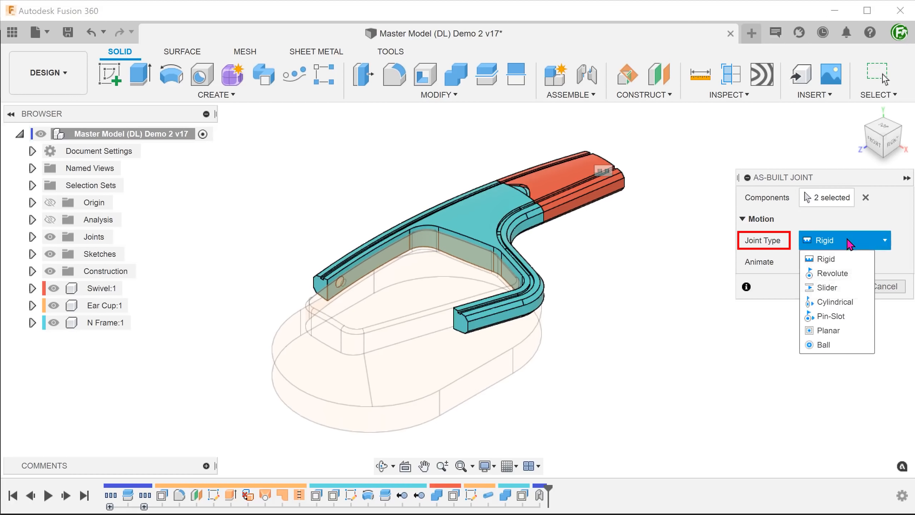
pyautogui.click(852, 275)
pyautogui.keyDown('shift'); pyautogui.moveTo(621, 267); pyautogui.dragTo(309, 180, button='middle'); pyautogui.keyUp('shift')
pyautogui.scroll(5, 265, 204)
pyautogui.scroll(2, 274, 203)
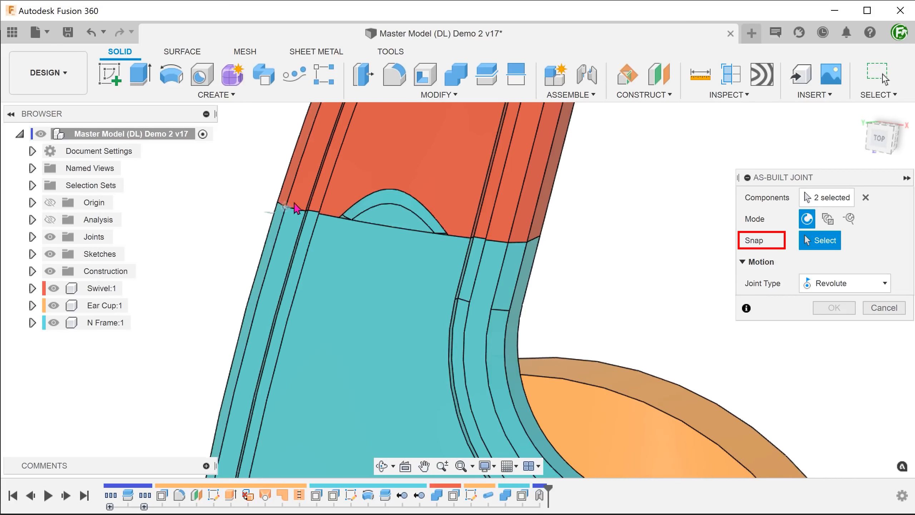
pyautogui.click(384, 200)
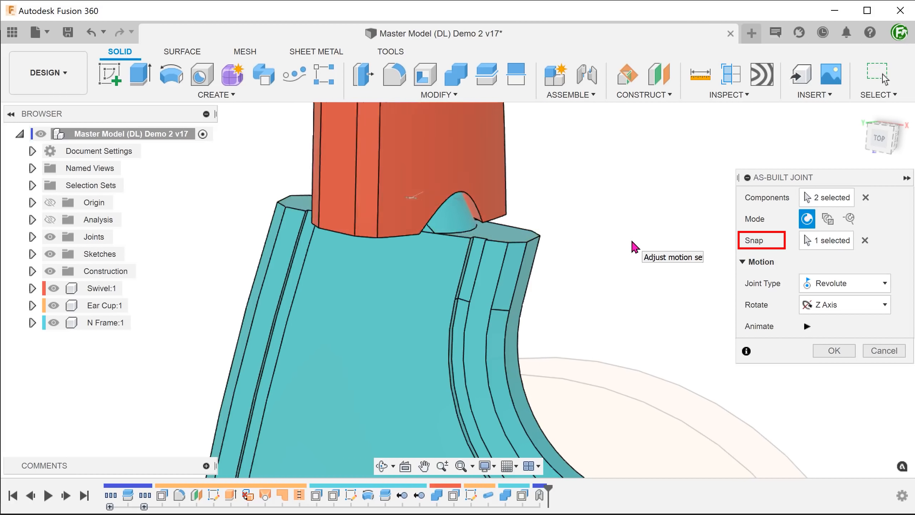
pyautogui.click(834, 351)
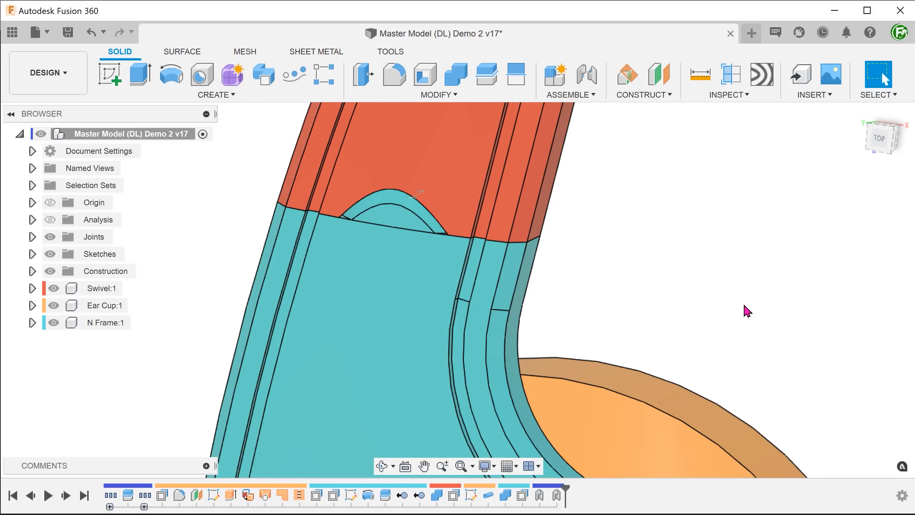
# Rotate the N Frame about the Swivel to test the revolute joint, and revert the components to their original positions.
pyautogui.scroll(-6, 691, 294)
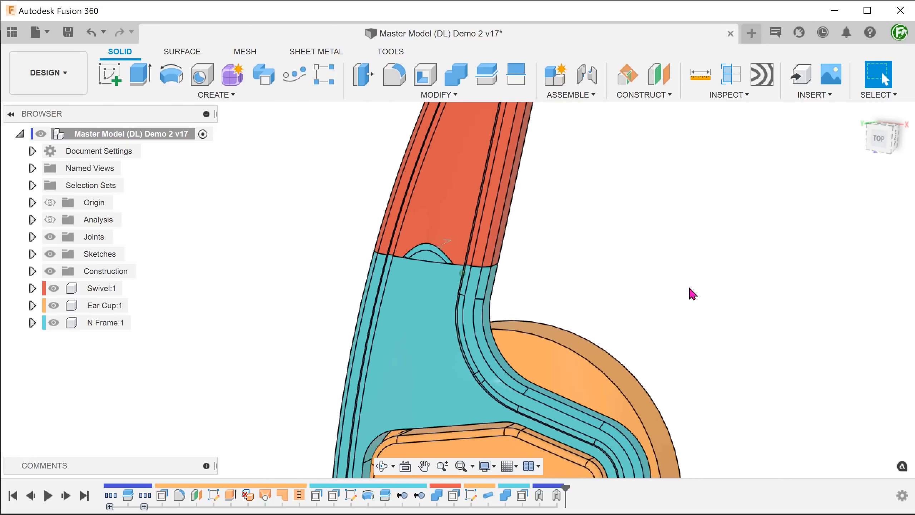
pyautogui.keyDown('shift'); pyautogui.moveTo(690, 288); pyautogui.dragTo(689, 288, button='middle'); pyautogui.keyUp('shift')
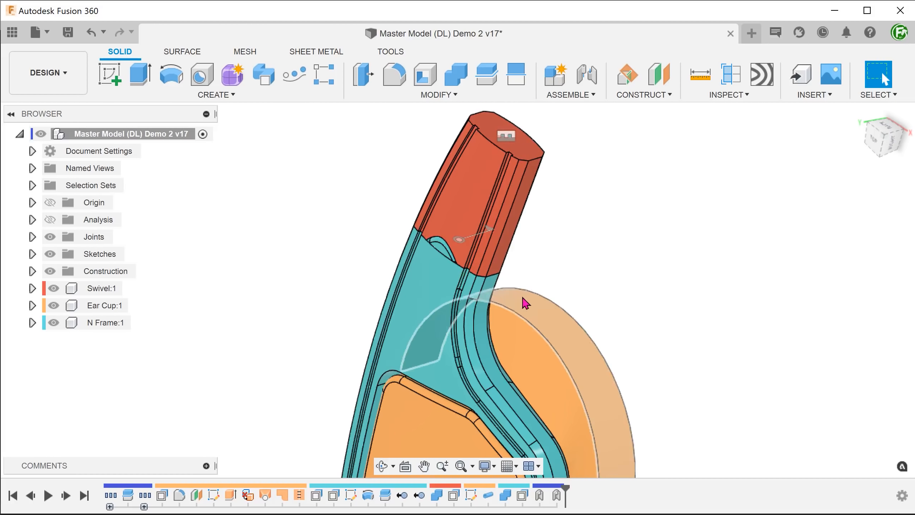
pyautogui.moveTo(485, 299); pyautogui.dragTo(461, 300)
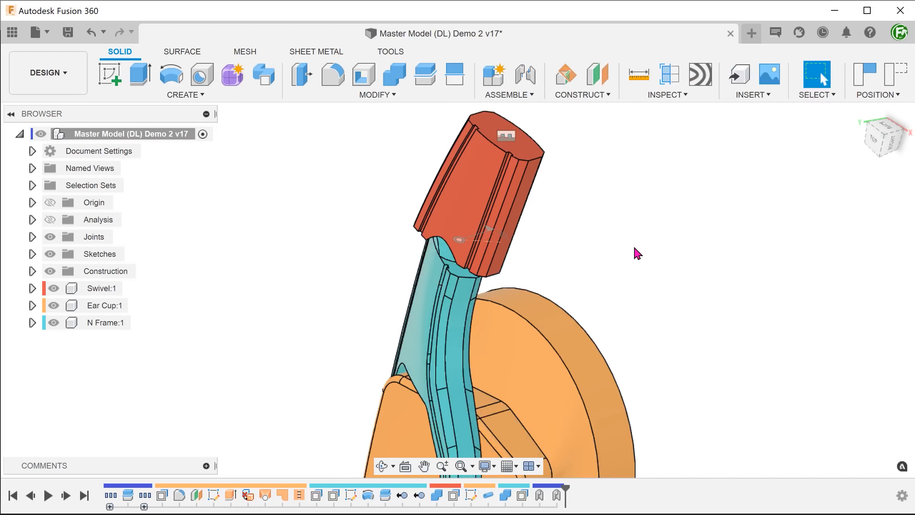
pyautogui.click(876, 94)
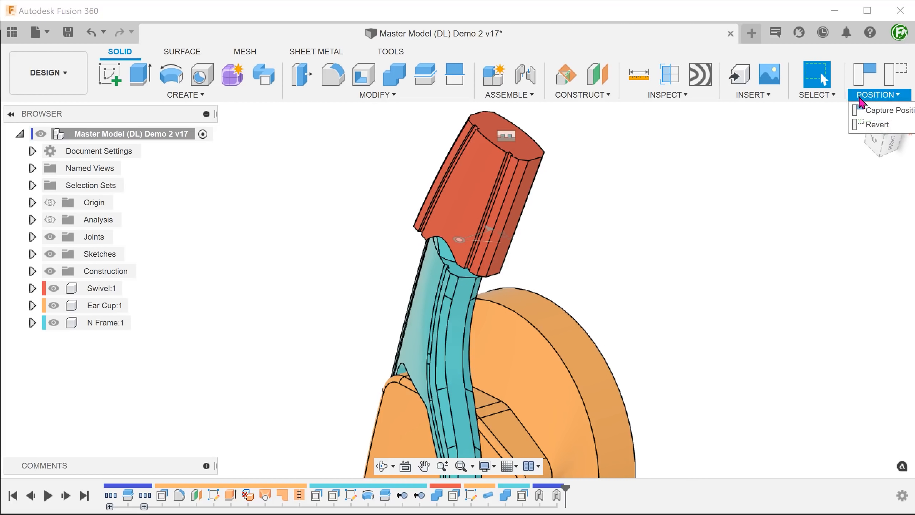
pyautogui.click(877, 124)
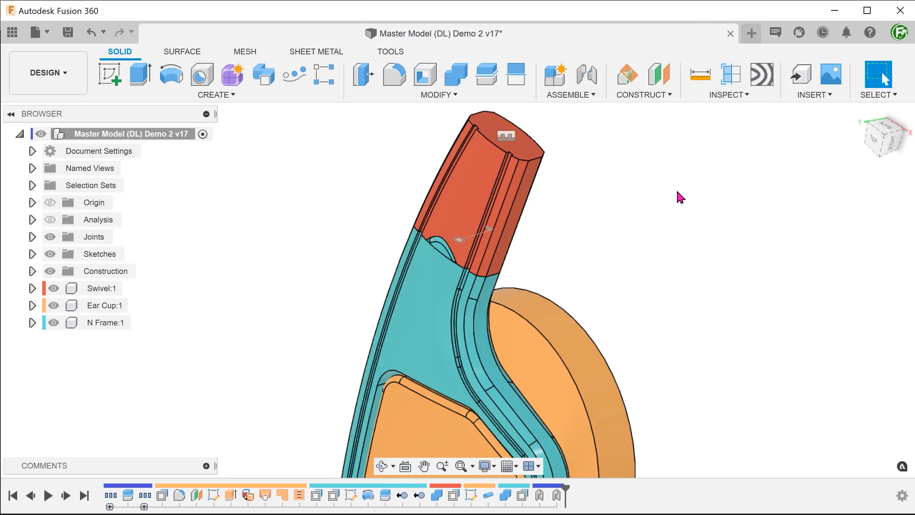
# Create a revolute as-built joint between the N Frame and Ear Cup, snapped to the pin hole and rotating about the Z axis.
pyautogui.press('F6')
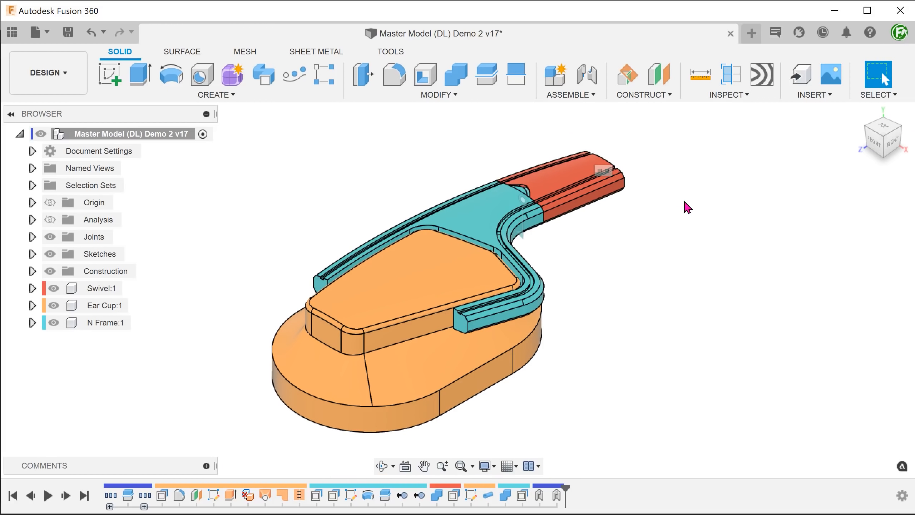
pyautogui.click(570, 95)
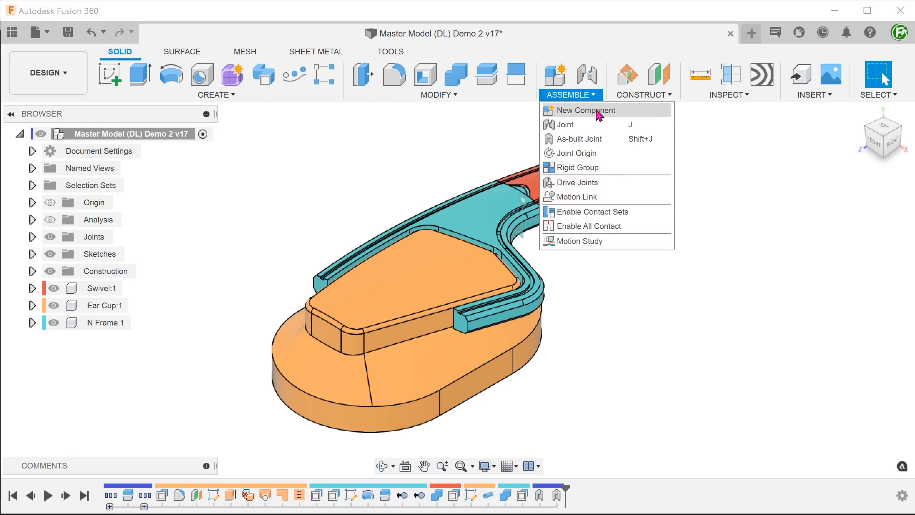
pyautogui.click(610, 140)
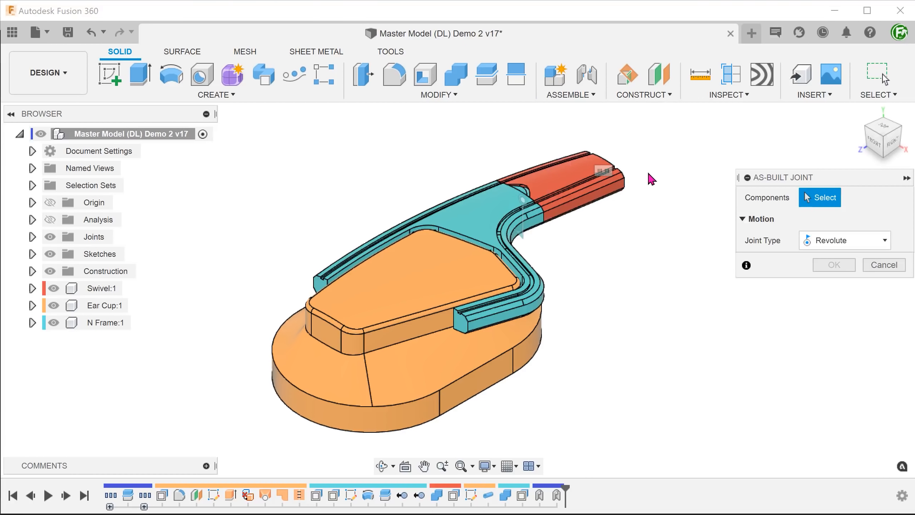
pyautogui.click(469, 213)
pyautogui.click(411, 296)
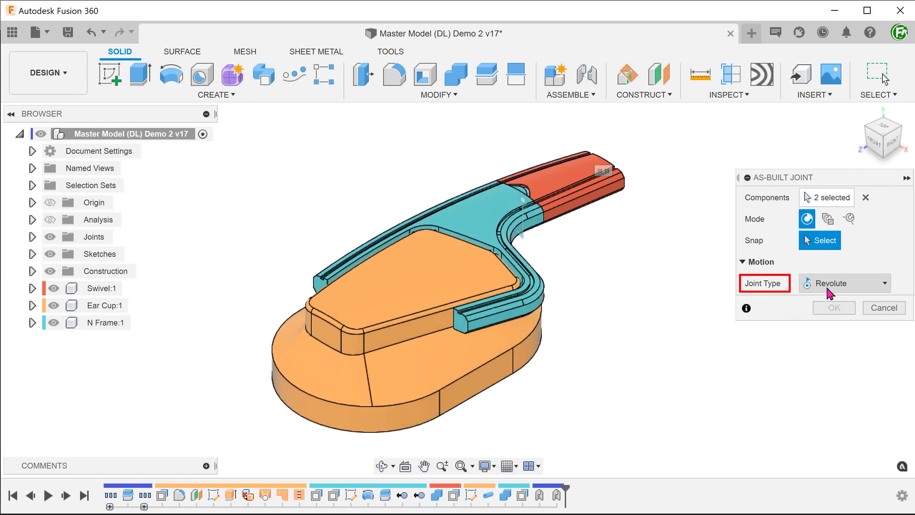
pyautogui.keyDown('shift'); pyautogui.moveTo(447, 368); pyautogui.dragTo(563, 398, button='middle'); pyautogui.keyUp('shift')
pyautogui.scroll(3, 430, 373)
pyautogui.scroll(5, 546, 400)
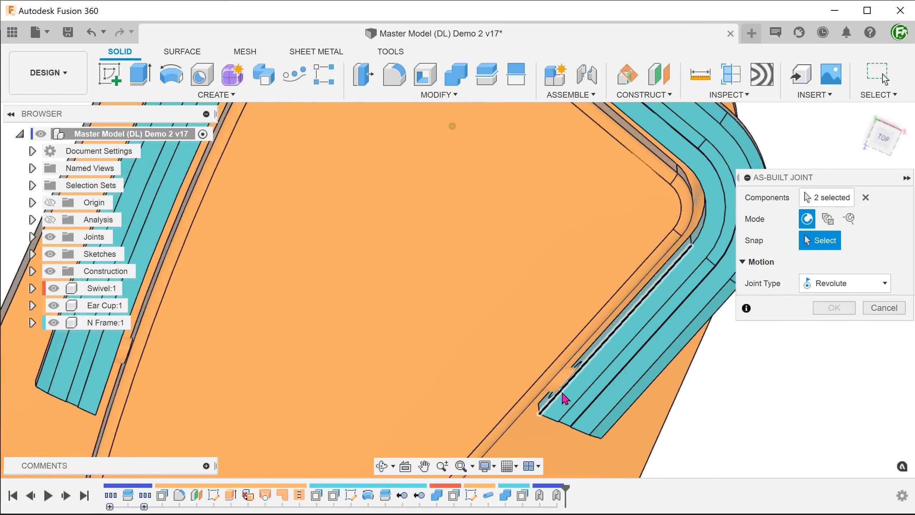
pyautogui.click(562, 387)
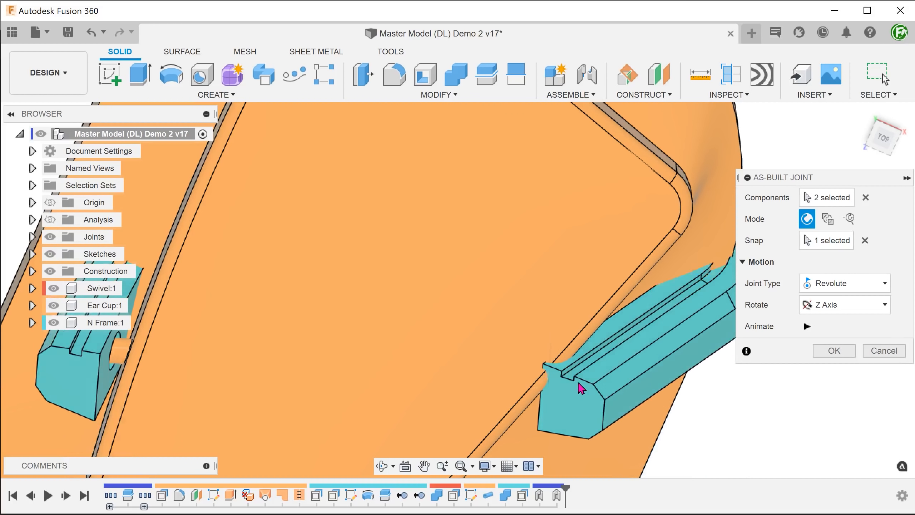
pyautogui.click(828, 355)
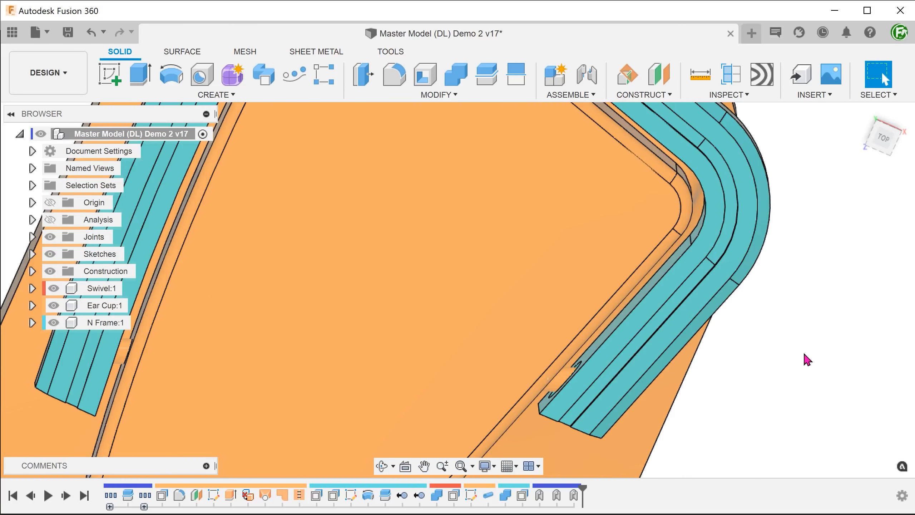
# Swing the Ear Cup relative to the N Frame to test their revolute joint, and revert the components to their original positions.
pyautogui.press('F6')
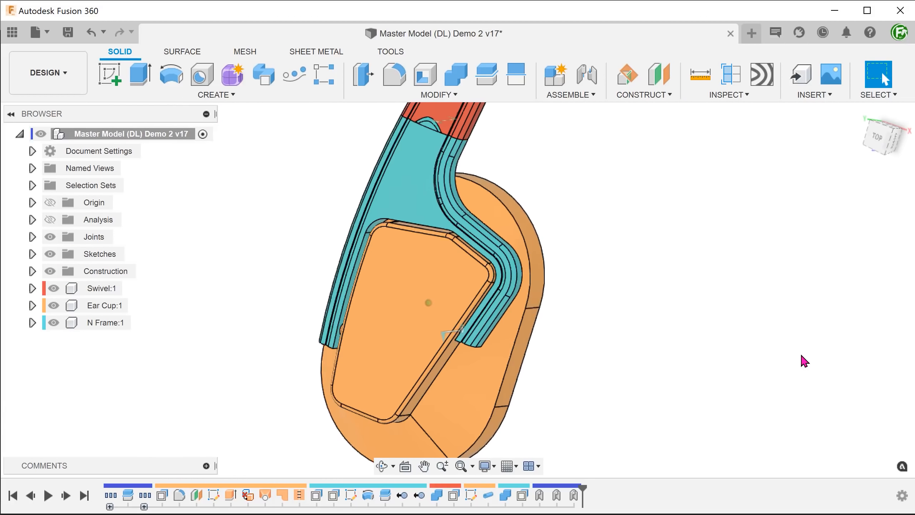
pyautogui.moveTo(496, 257); pyautogui.dragTo(582, 230)
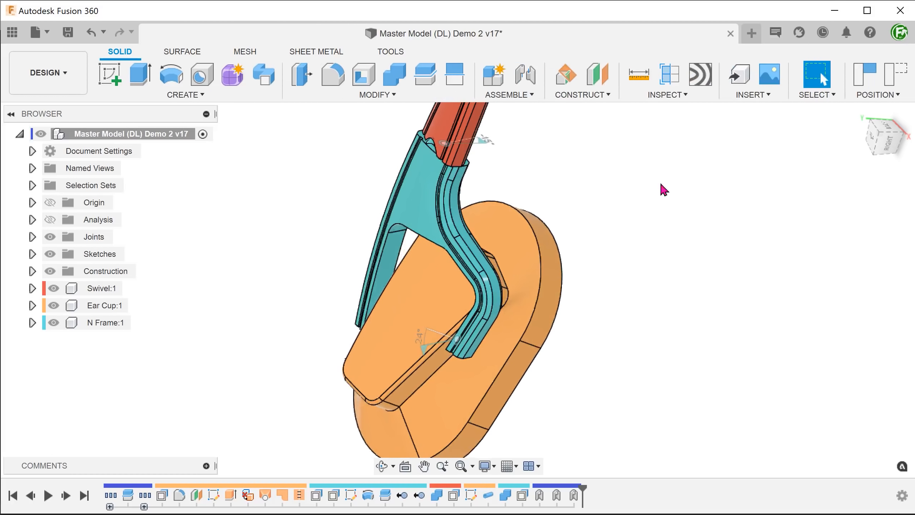
pyautogui.click(872, 94)
pyautogui.click(876, 125)
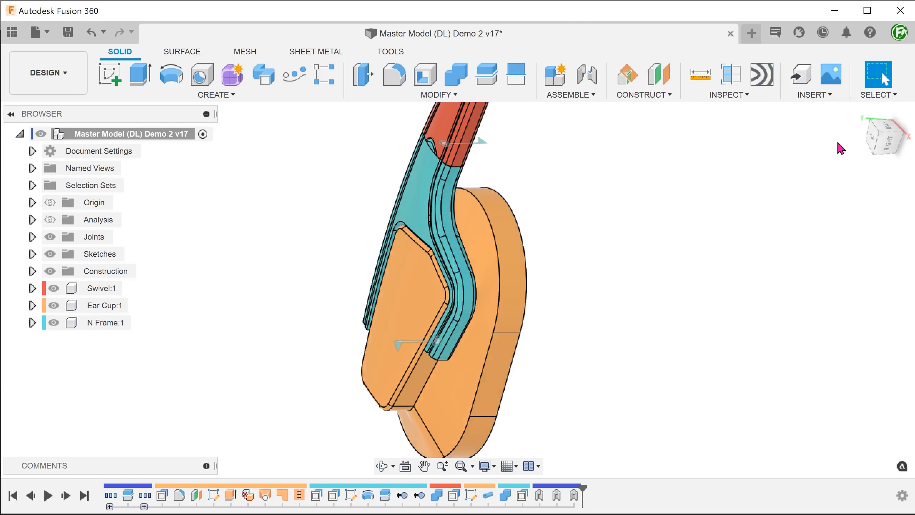
# Activate the Swivel component and split its body into upper and lower halves using the horizontal origin plane.
pyautogui.press('F6')
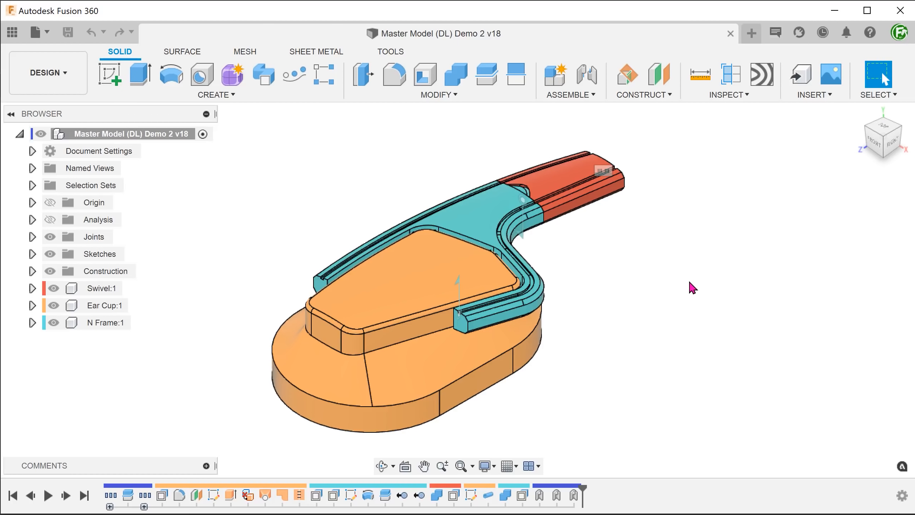
pyautogui.click(129, 289)
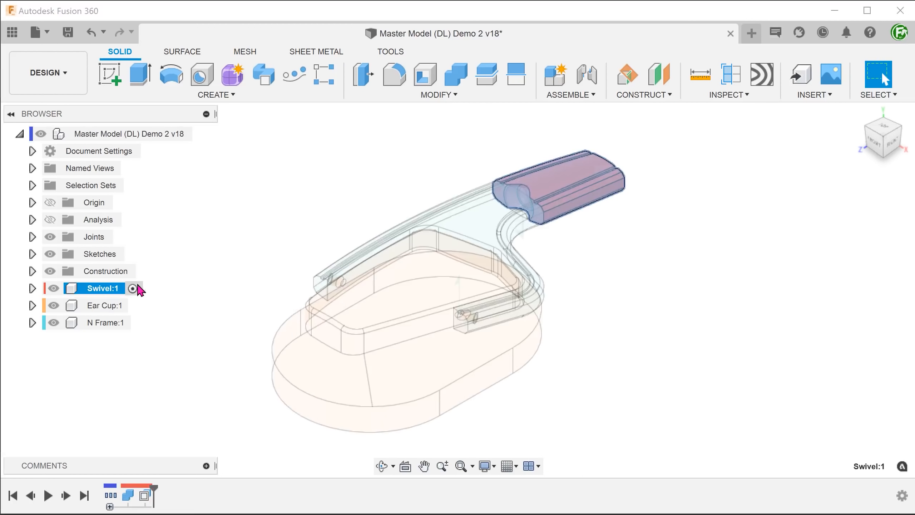
pyautogui.click(372, 96)
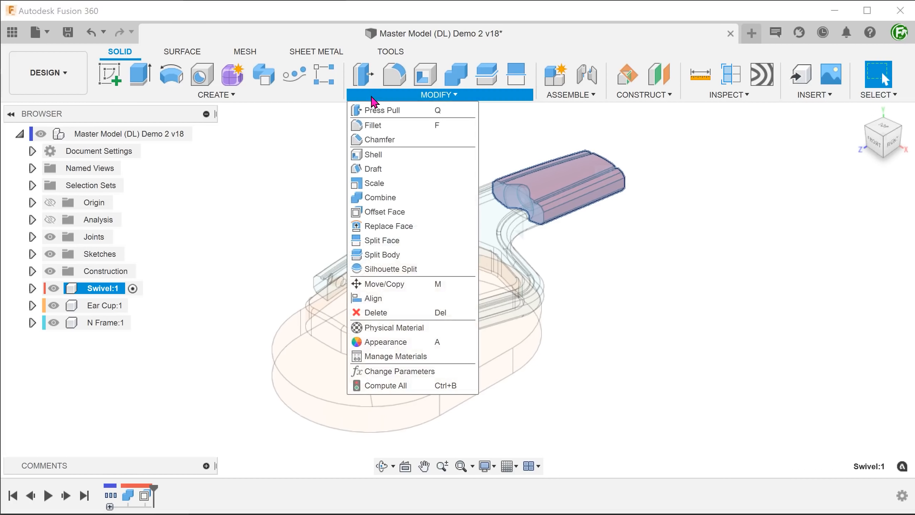
pyautogui.click(411, 257)
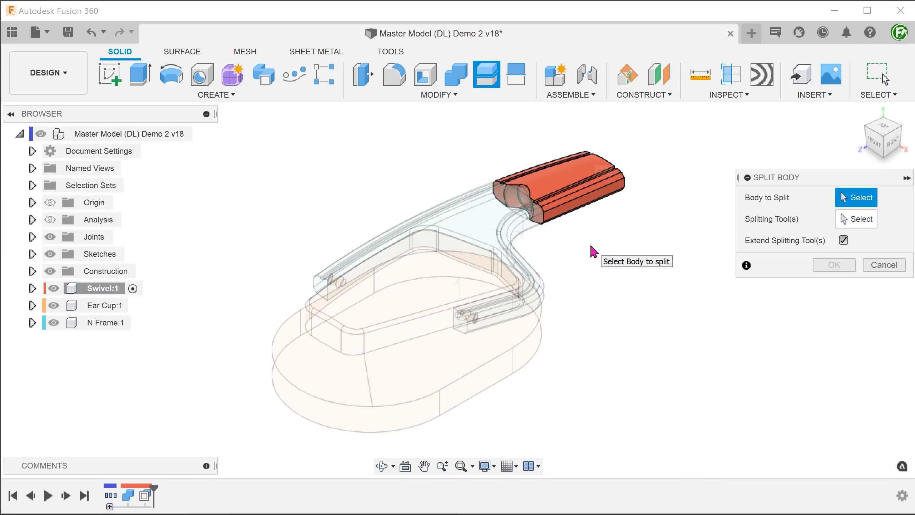
pyautogui.click(562, 180)
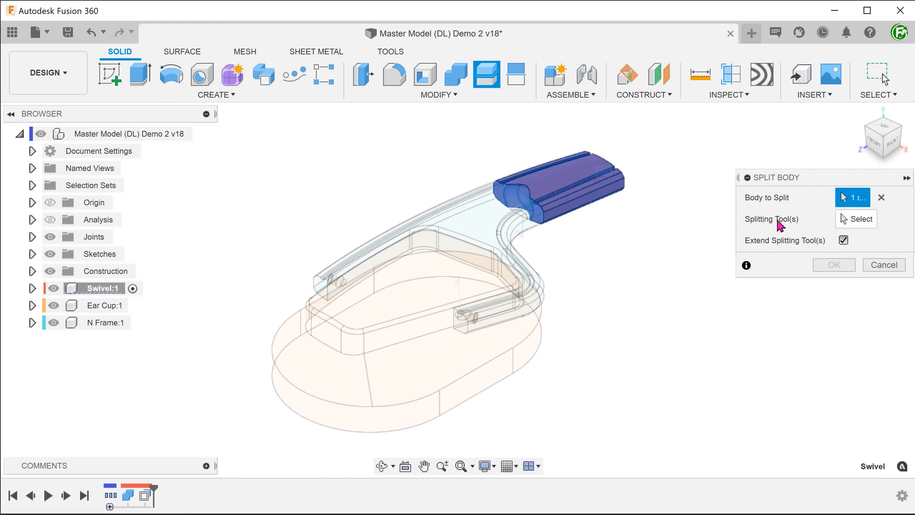
pyautogui.click(855, 221)
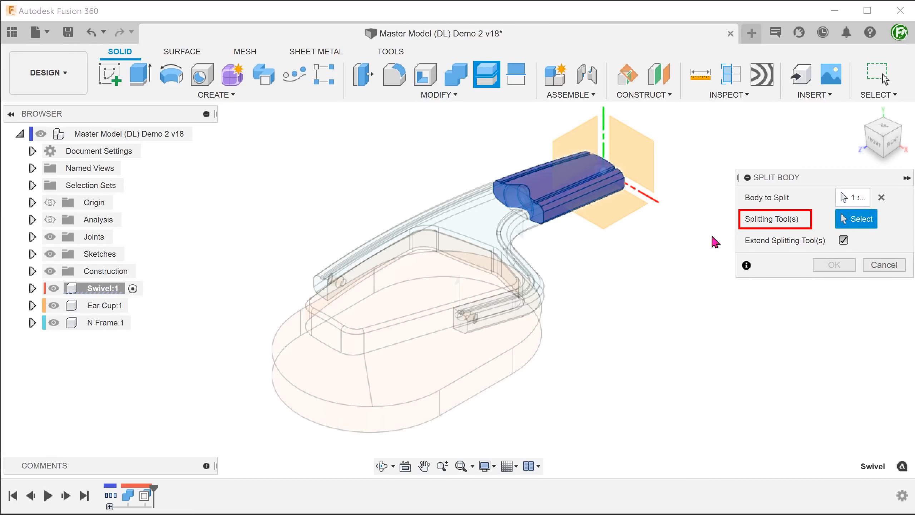
pyautogui.keyDown('shift'); pyautogui.moveTo(677, 245); pyautogui.dragTo(629, 231, button='middle'); pyautogui.keyUp('shift')
pyautogui.click(627, 233)
pyautogui.keyDown('shift'); pyautogui.moveTo(591, 262); pyautogui.dragTo(571, 310, button='middle'); pyautogui.keyUp('shift')
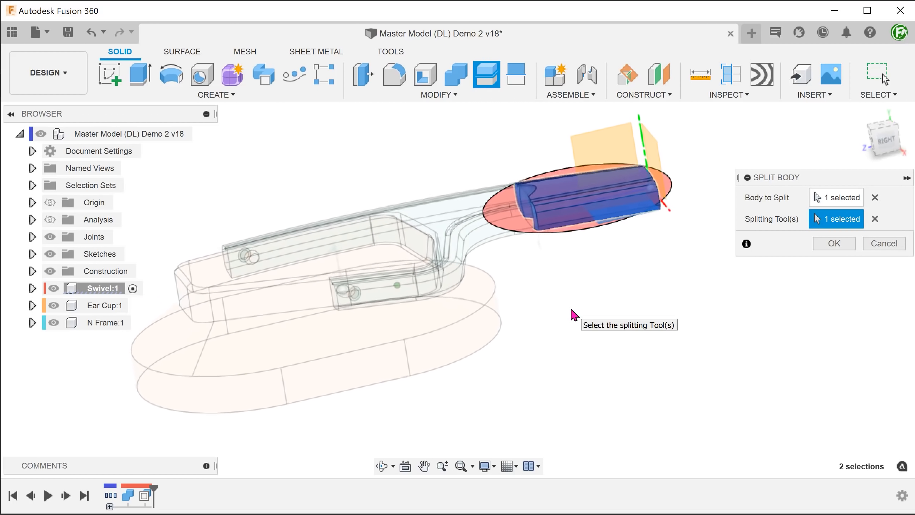
pyautogui.click(828, 244)
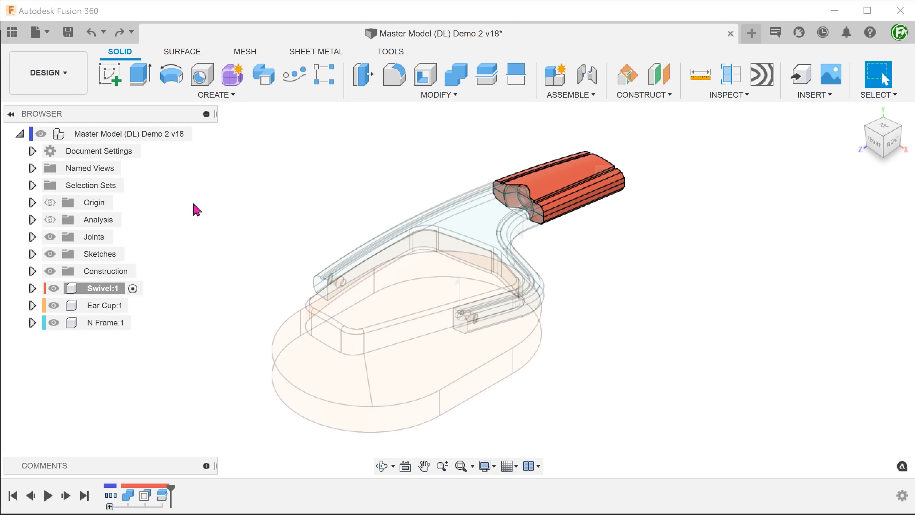
# Rename the lower half of the split Swivel body as Swivel Bottom.
pyautogui.click(32, 288)
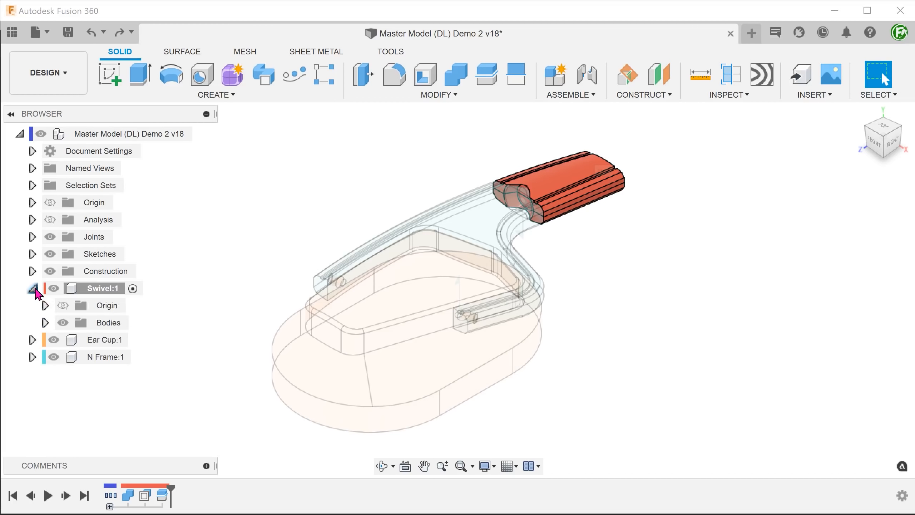
pyautogui.click(45, 323)
pyautogui.doubleClick(95, 339)
pyautogui.write('Bottom')
pyautogui.press('Return')
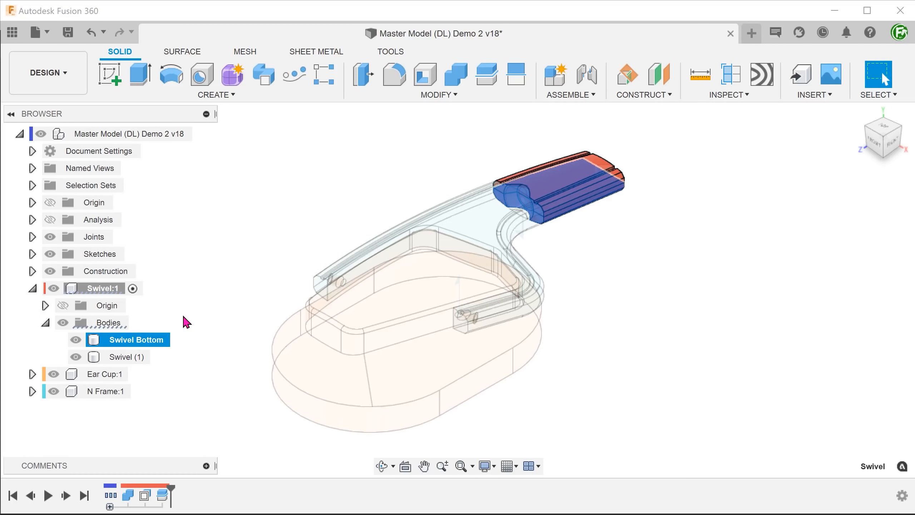
# Rename the upper half of the split Swivel body as Swivel Top.
pyautogui.doubleClick(139, 357)
pyautogui.click(147, 356)
pyautogui.press('BackSpace')
pyautogui.press('BackSpace')
pyautogui.press('BackSpace')
pyautogui.write('Top')
pyautogui.press('Return')
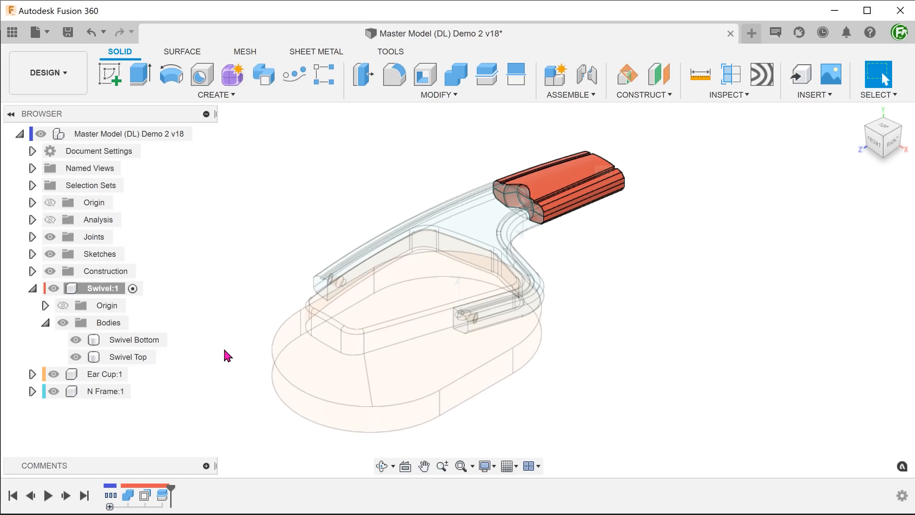
# Create components from the Swivel Bottom and Swivel Top bodies inside the Swivel.
pyautogui.click(151, 341)
pyautogui.keyDown('ctrl'); pyautogui.click(145, 357); pyautogui.keyUp('ctrl')
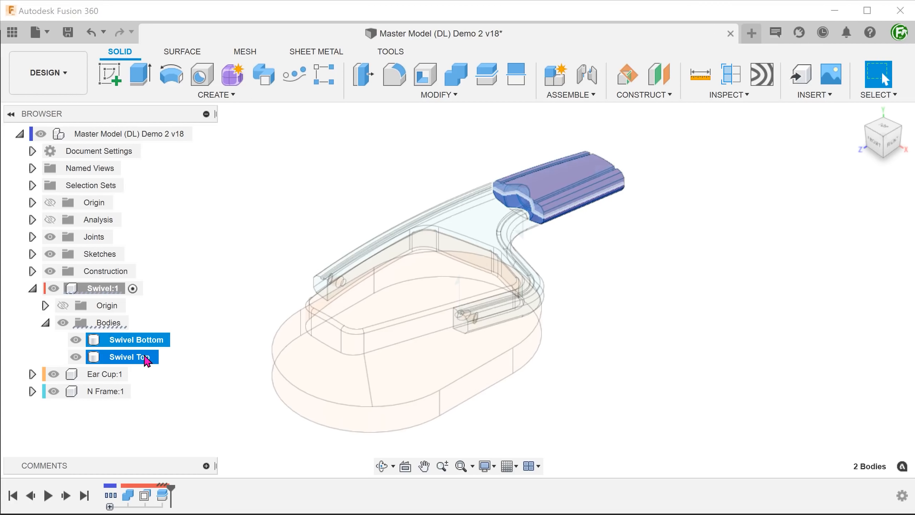
pyautogui.rightClick(147, 361)
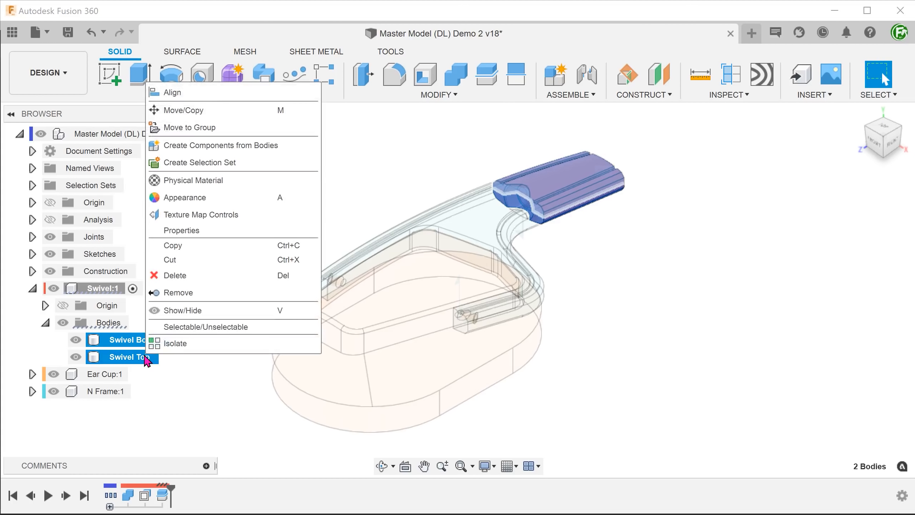
pyautogui.click(286, 147)
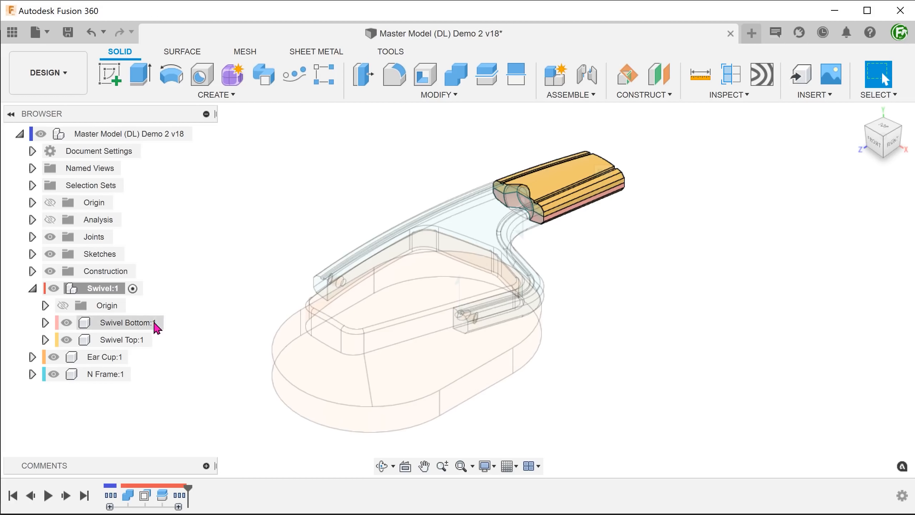
# Activate Swivel Bottom and shell it to a 1 mm inside thickness, removing its flat upper split face.
pyautogui.click(171, 323)
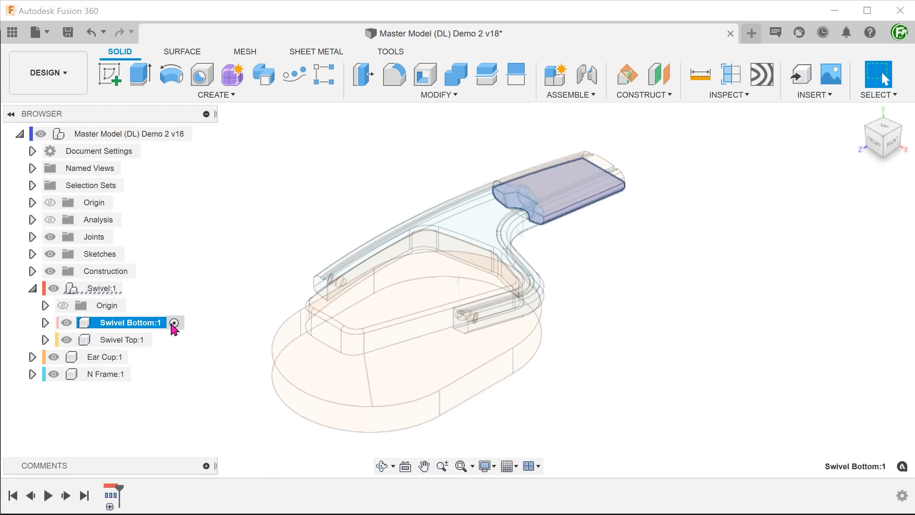
pyautogui.click(270, 228)
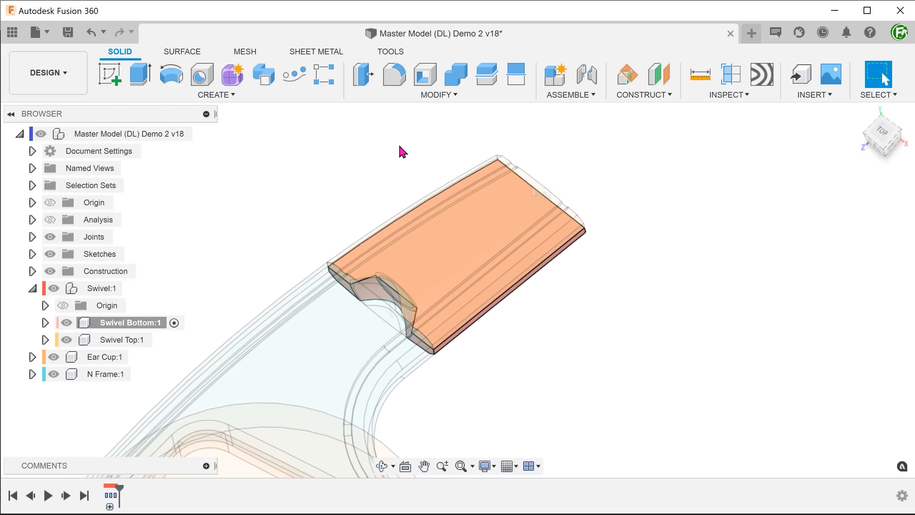
pyautogui.click(424, 78)
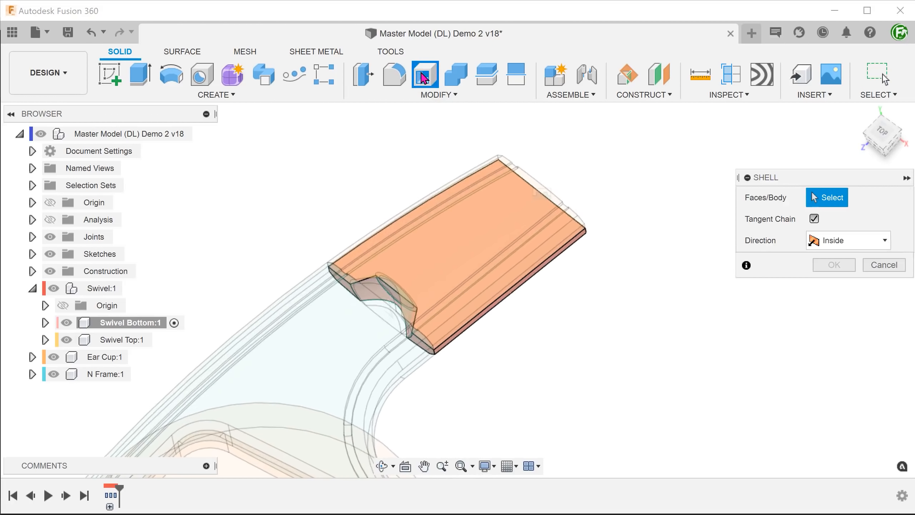
pyautogui.click(461, 224)
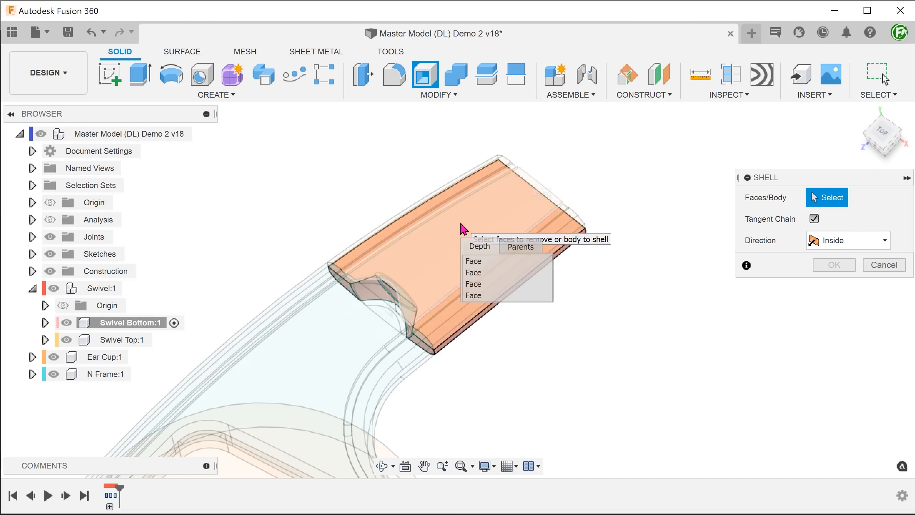
pyautogui.click(472, 263)
pyautogui.write('1')
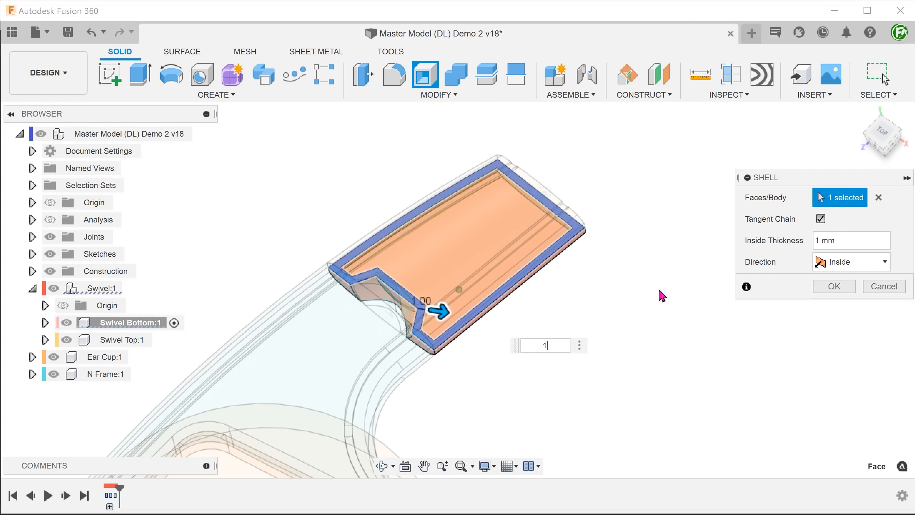
pyautogui.click(834, 286)
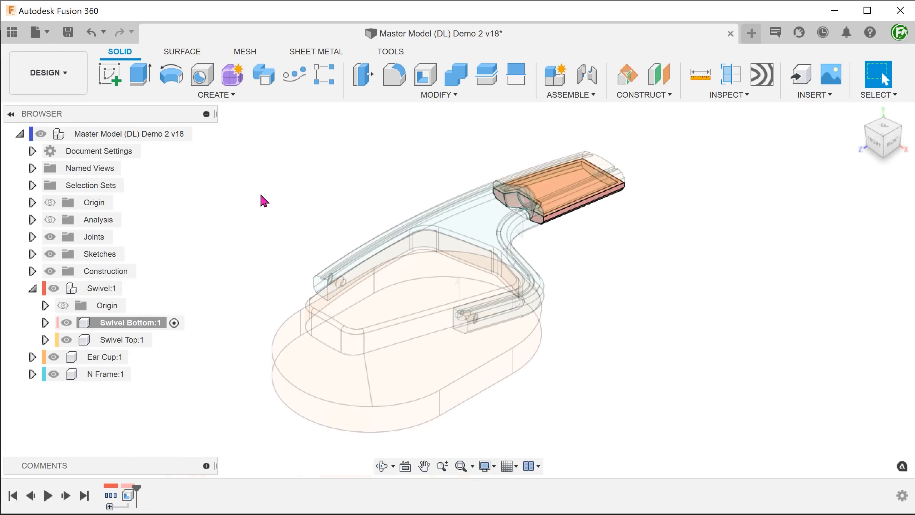
# Activate the top-level assembly and edit the Component Split Lines sketch, setting the distance to the Swivel split line to 30 mm.
pyautogui.click(189, 133)
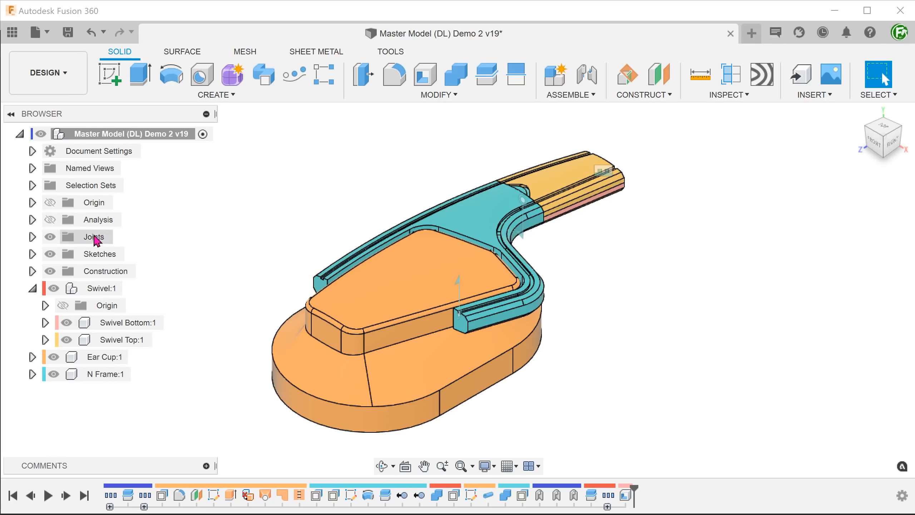
pyautogui.click(33, 253)
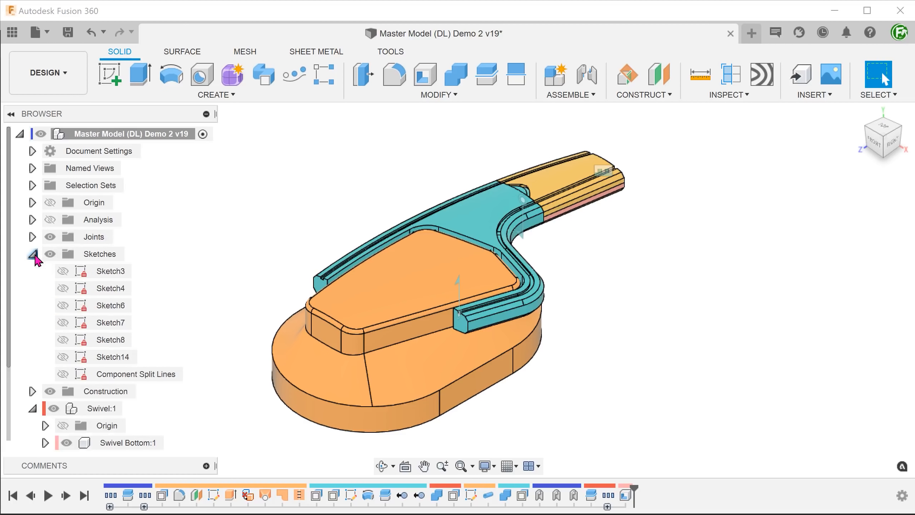
pyautogui.rightClick(154, 378)
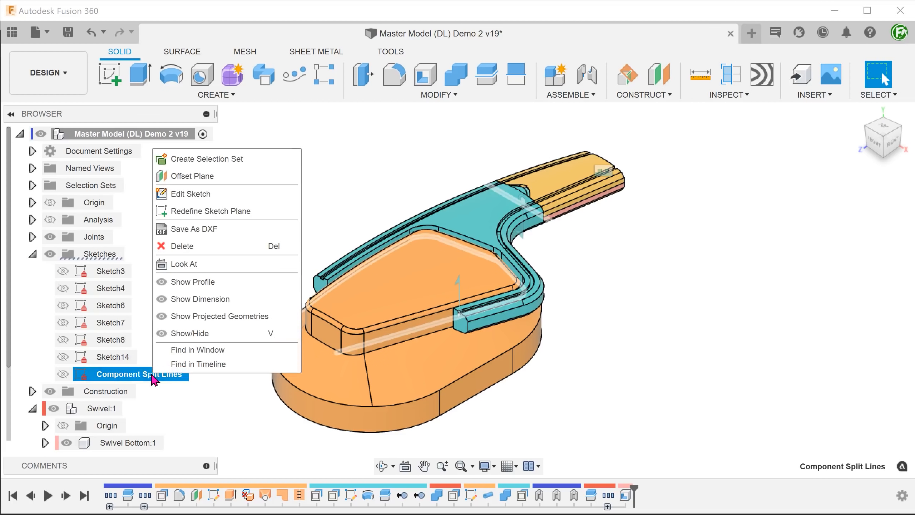
pyautogui.click(239, 197)
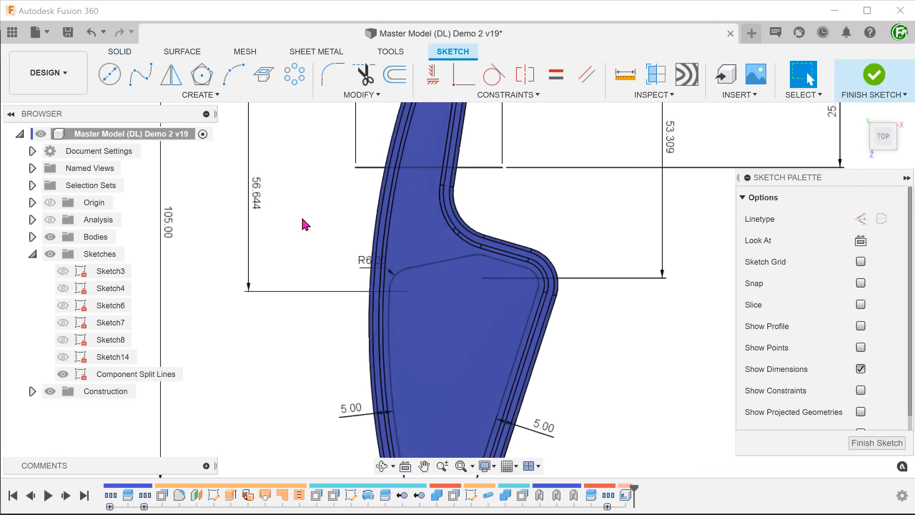
pyautogui.scroll(-3, 331, 223)
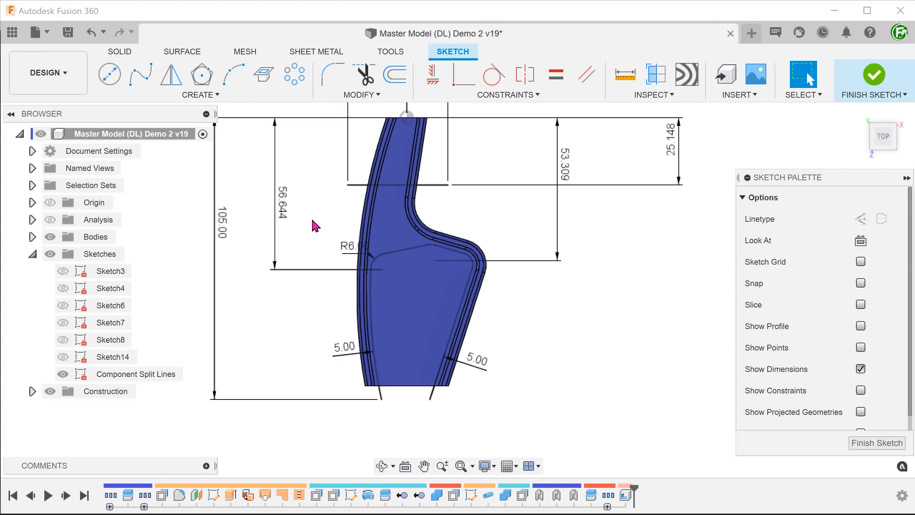
pyautogui.doubleClick(676, 156)
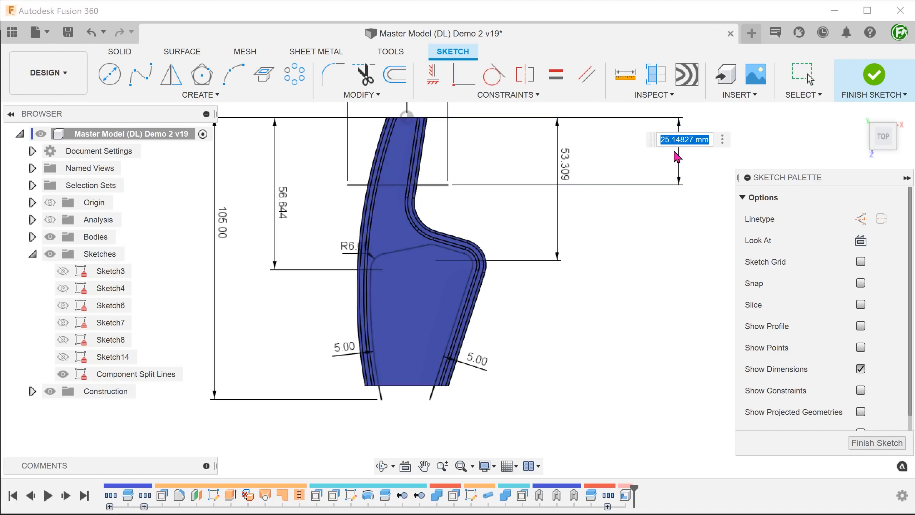
pyautogui.write('30')
pyautogui.press('Return')
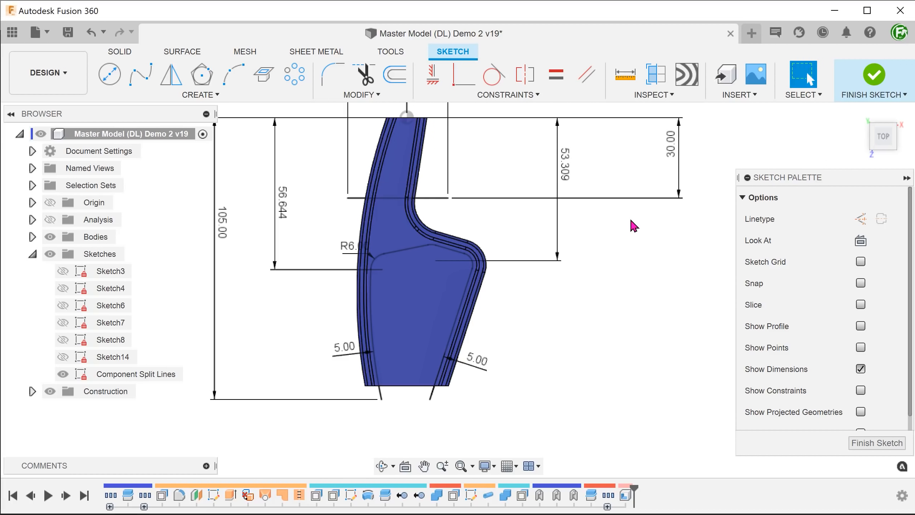
# Set both 5 mm side offsets of the ear cup outline in the sketch to 7 mm.
pyautogui.doubleClick(341, 348)
pyautogui.write('7')
pyautogui.press('Return')
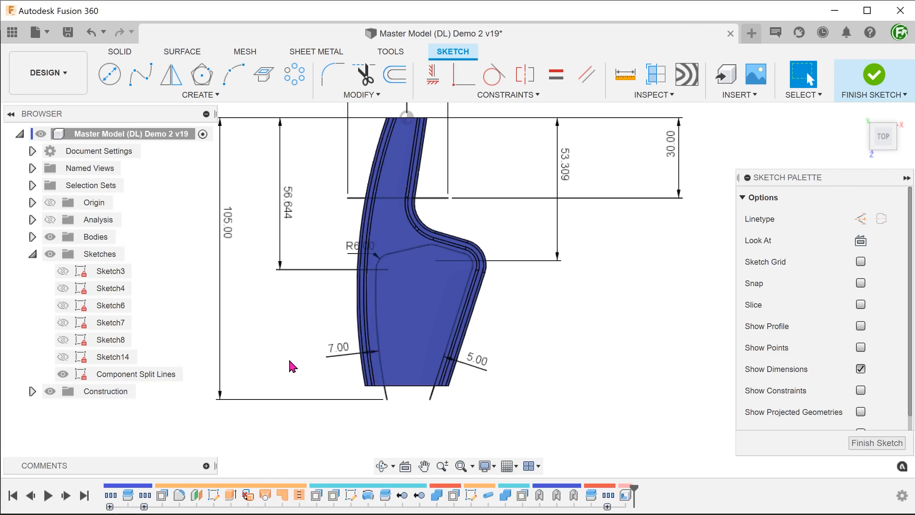
pyautogui.doubleClick(476, 359)
pyautogui.write('7')
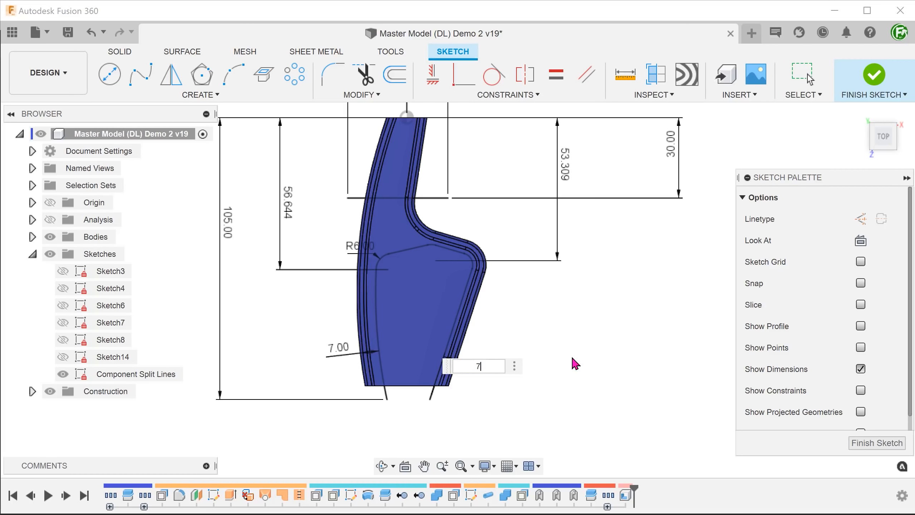
pyautogui.press('Return')
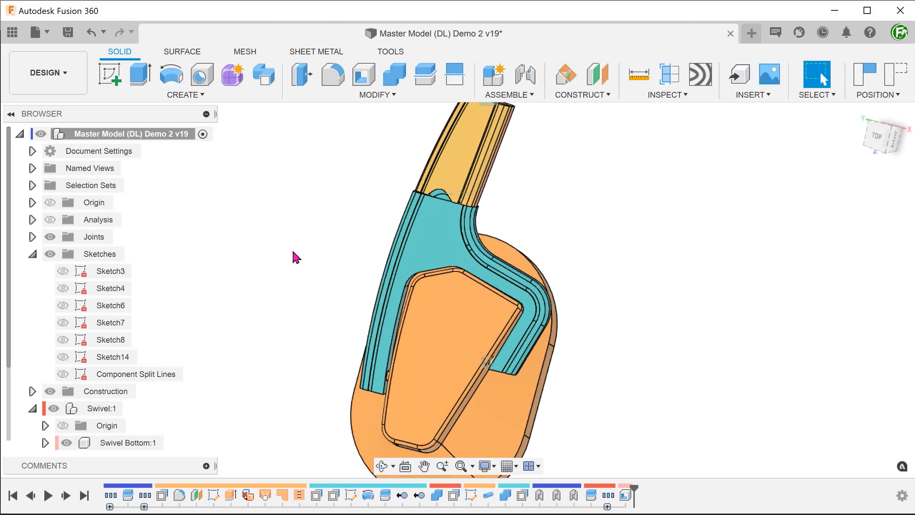
# Turn off the component color display to show the model's own appearances.
pyautogui.hotkey('shift', 'n')
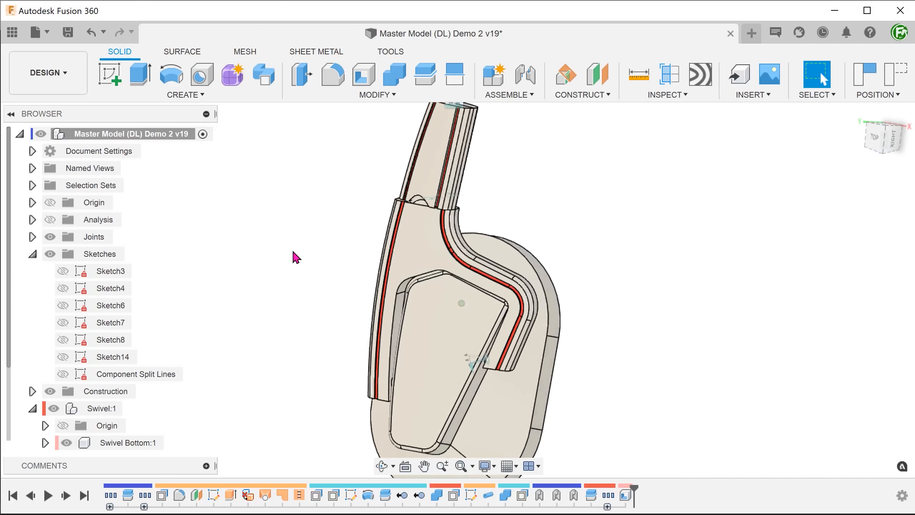